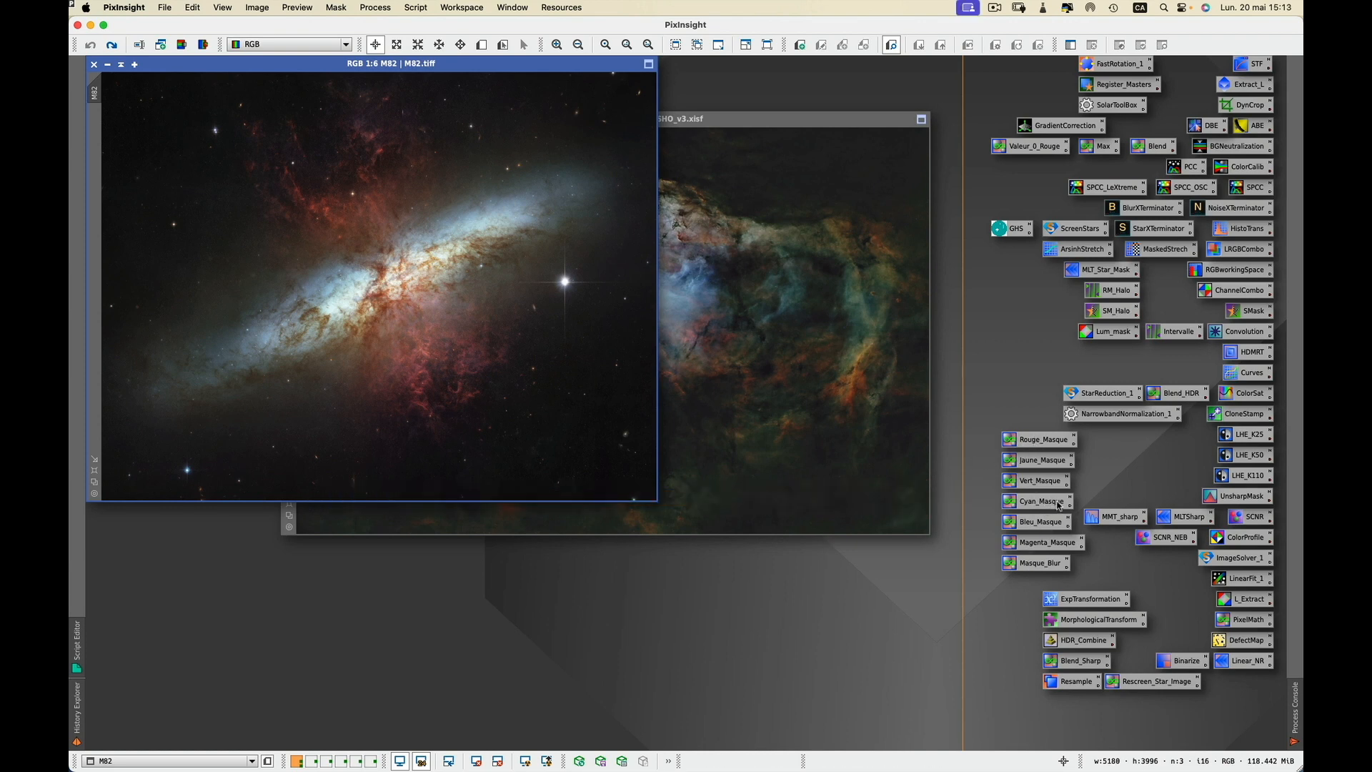
# Create a cyan mask and a blue mask from the M82 image with the saved Cyan_Masque and Bleu_Masque process instances.
pyautogui.moveTo(1058, 504); pyautogui.dragTo(418, 308)
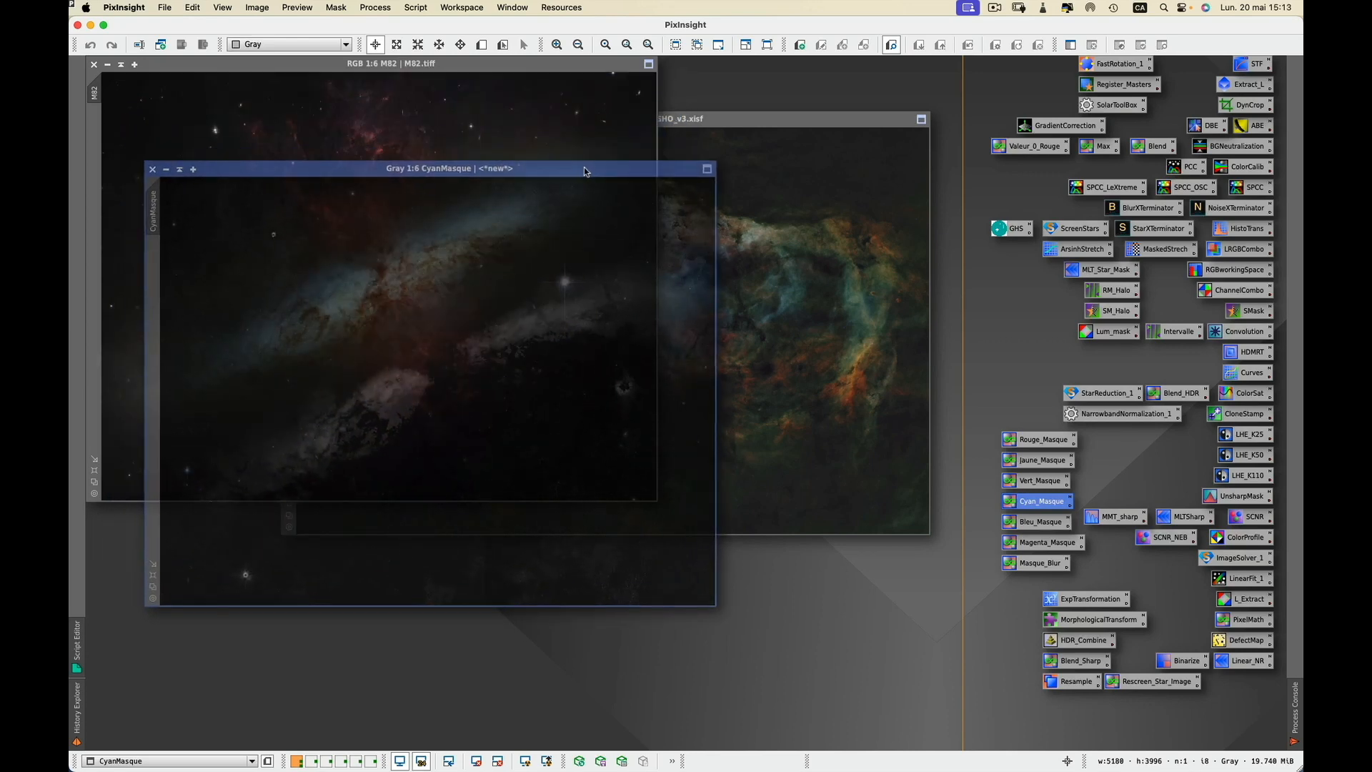
pyautogui.click(578, 64)
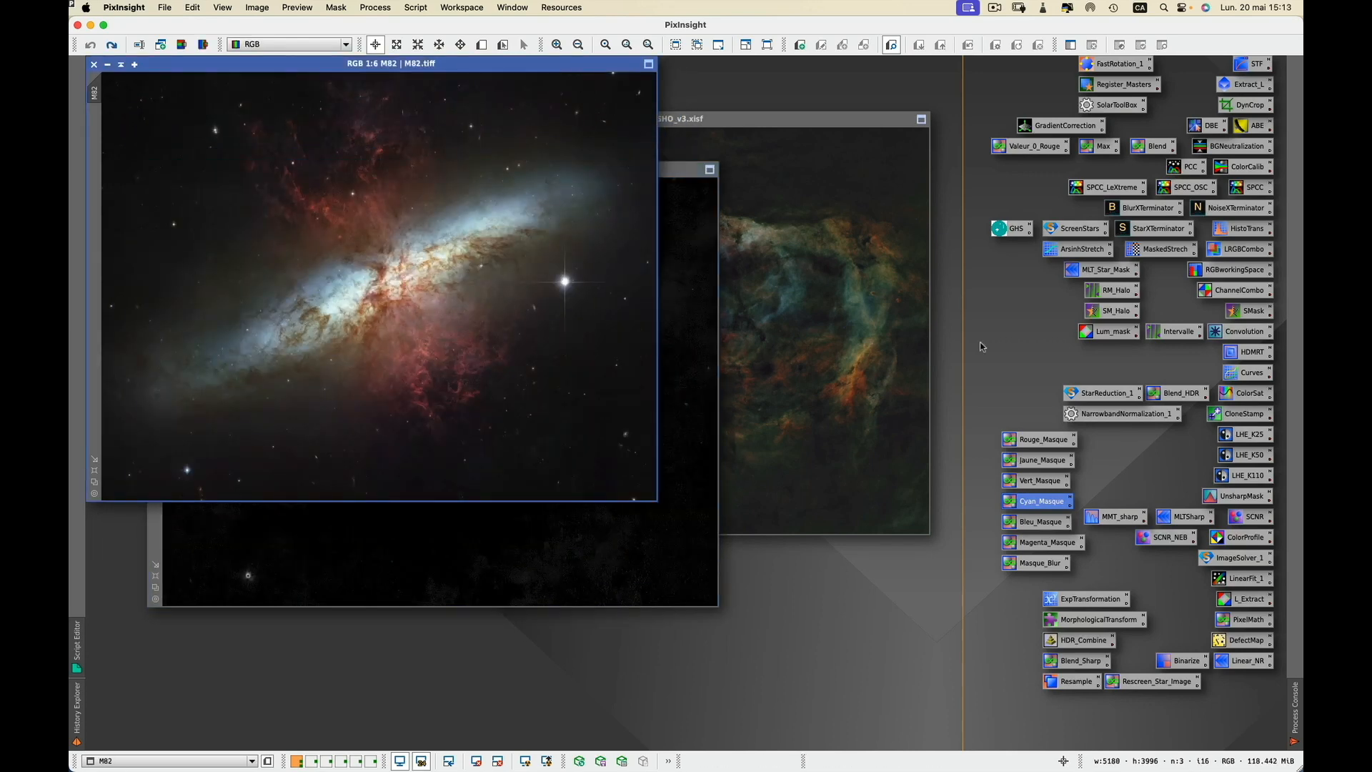
pyautogui.moveTo(1047, 525); pyautogui.dragTo(402, 284)
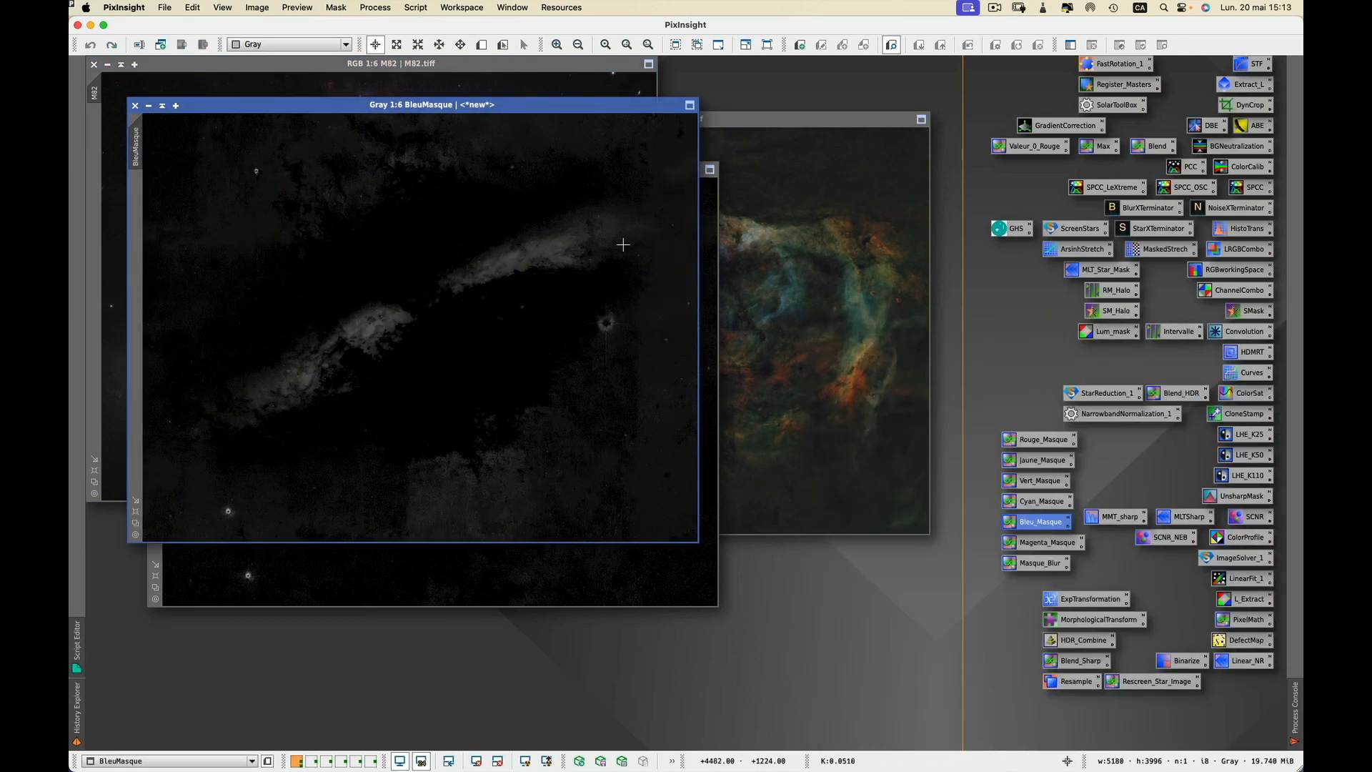
# Align the BleuMasque and CyanMasque windows over each other and alternate between them to compare the two masks.
pyautogui.moveTo(622, 112); pyautogui.dragTo(653, 226)
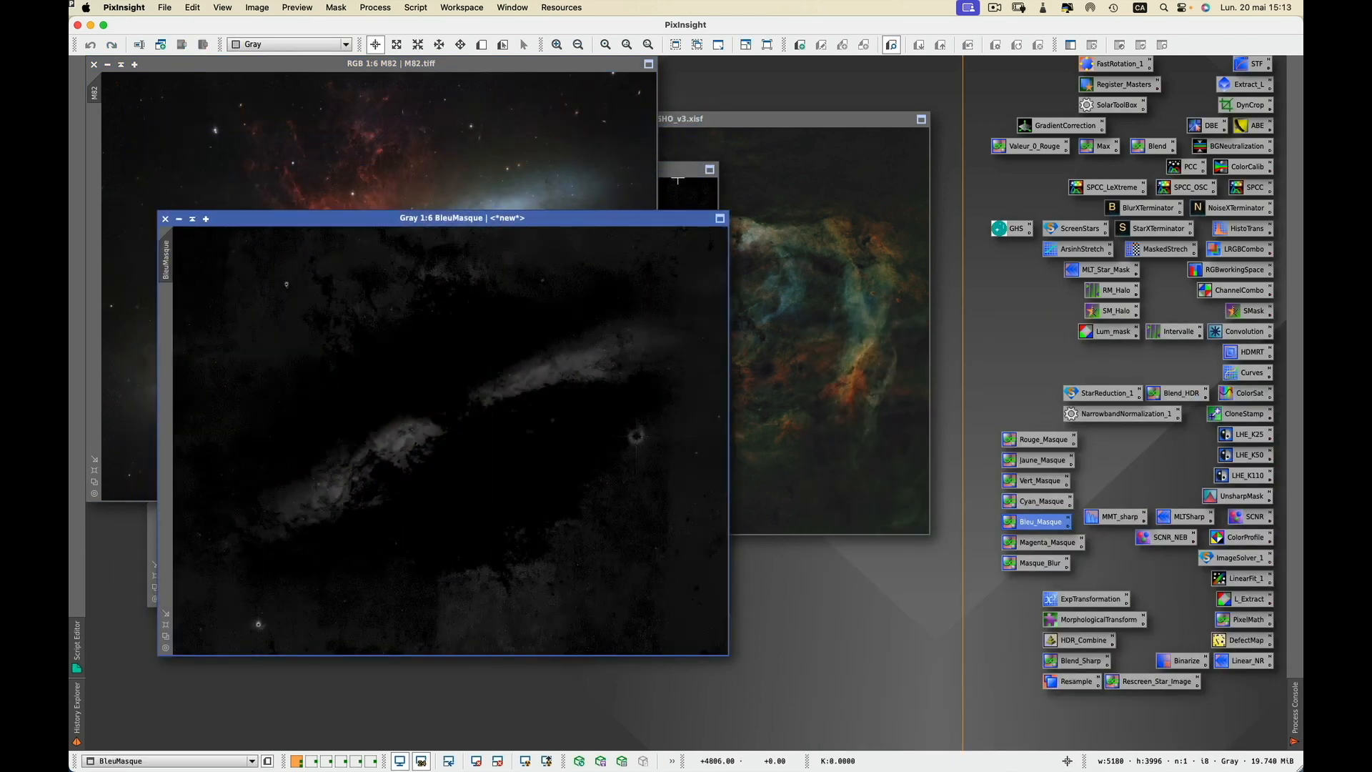
pyautogui.moveTo(674, 173); pyautogui.dragTo(680, 223)
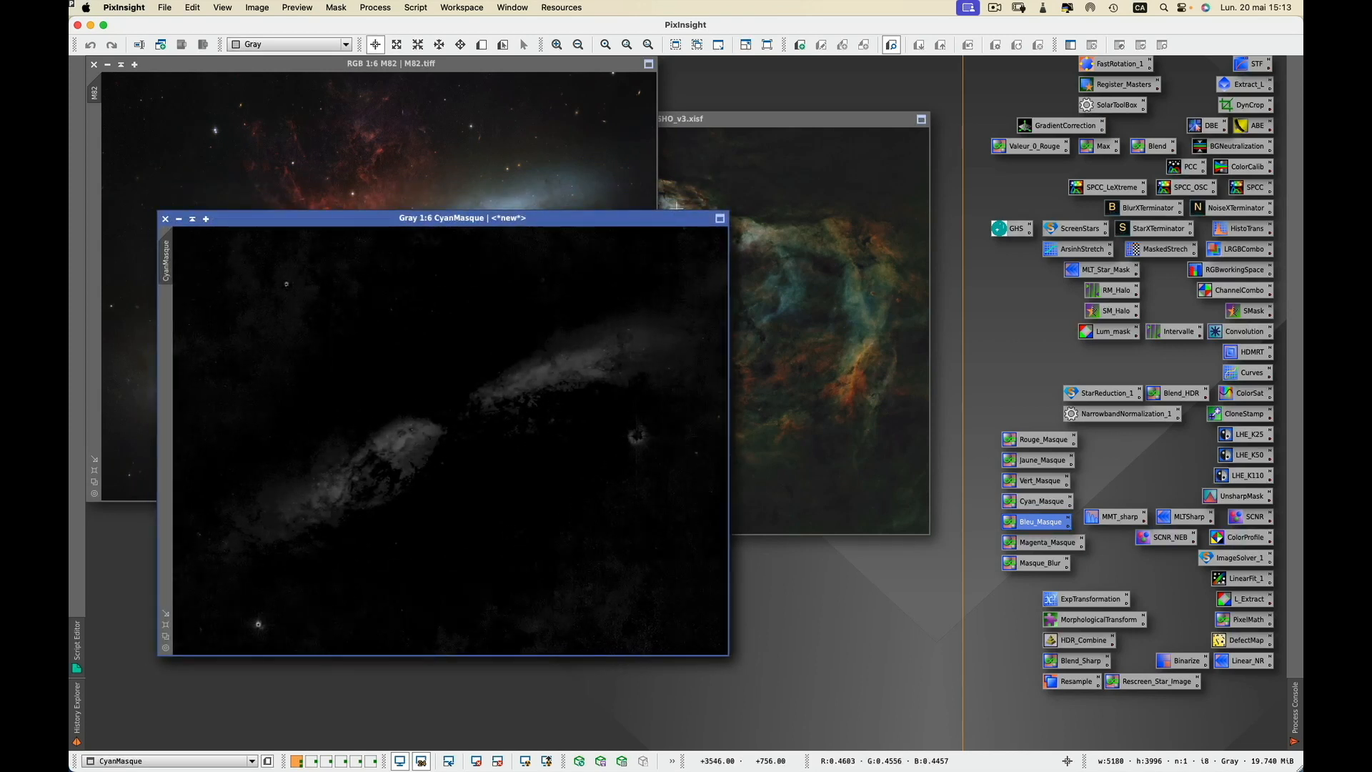
pyautogui.press('super+Page_Down')
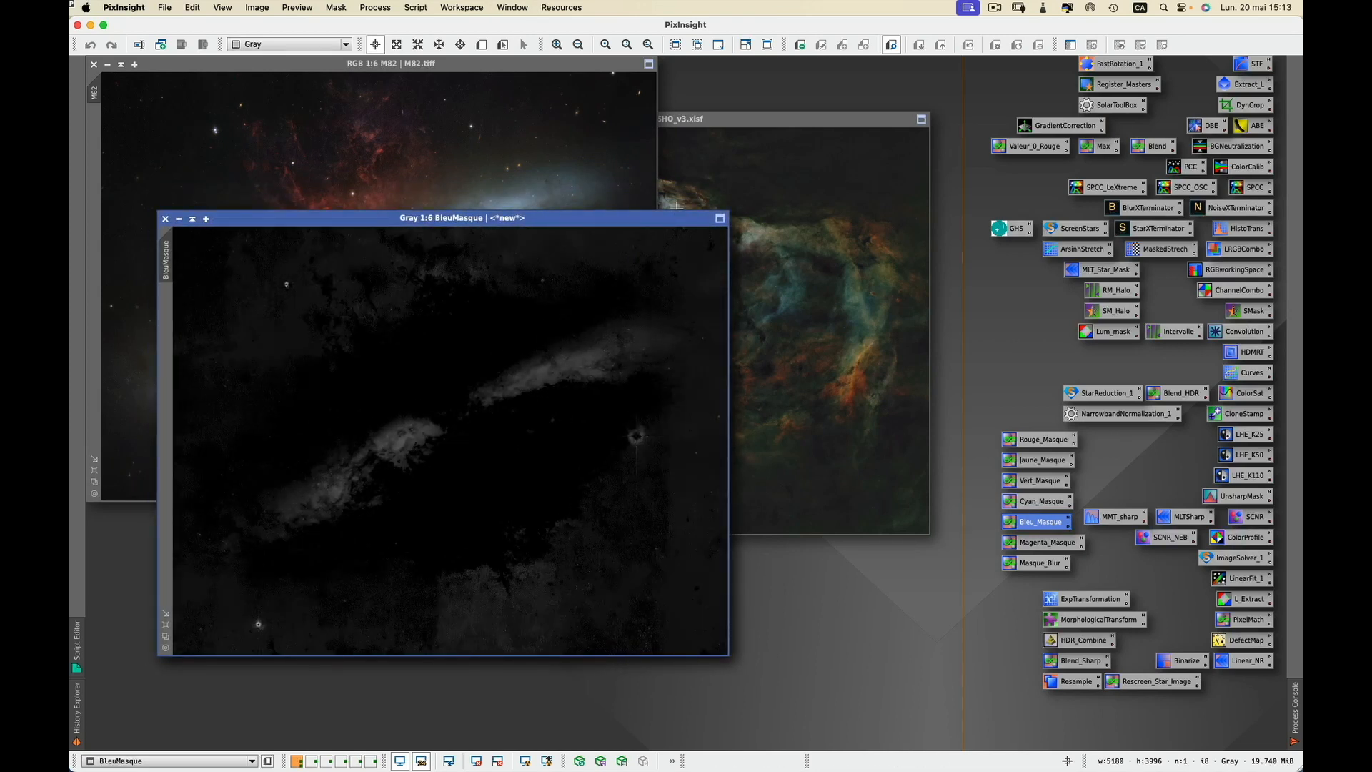
pyautogui.press('super+Page_Up')
pyautogui.press('super+Page_Down')
pyautogui.press('super+Page_Up')
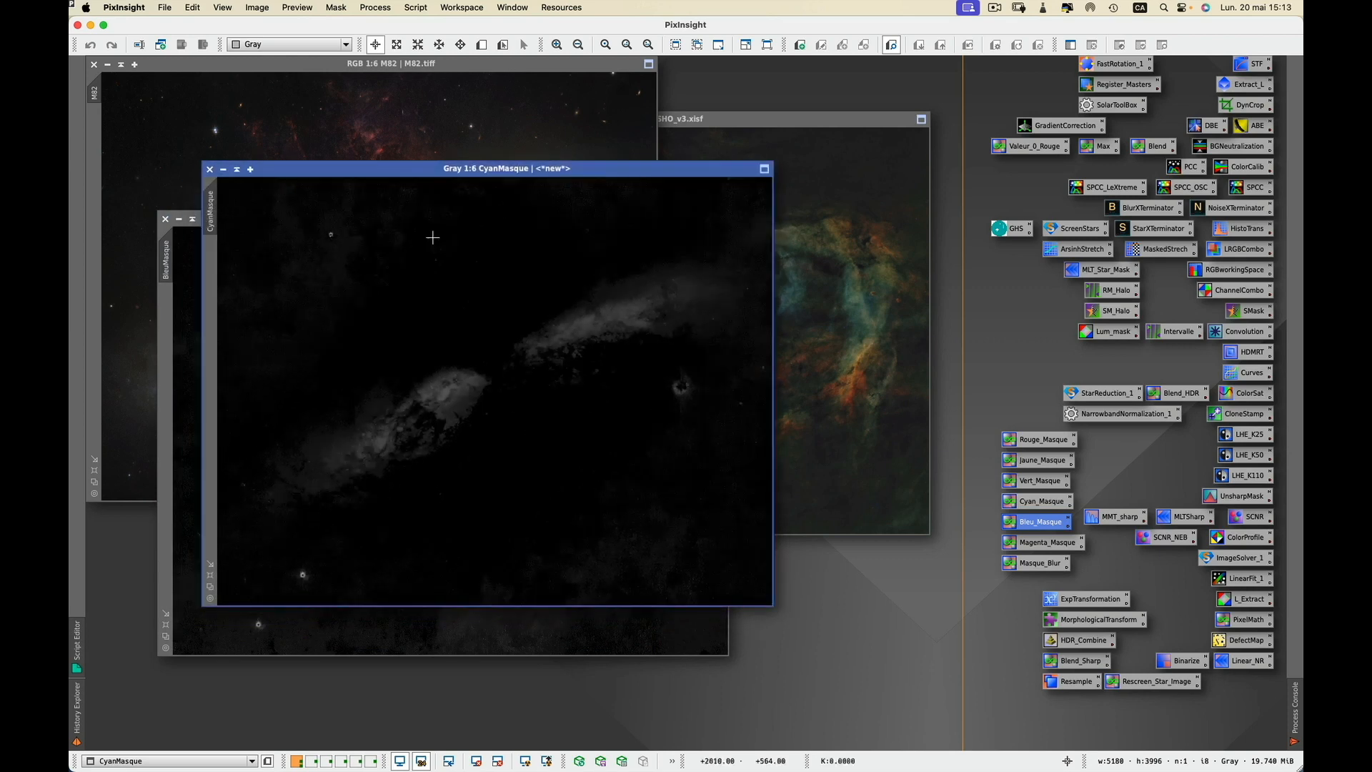
# Close the BleuMasque image, keeping only the CyanMasque window beside M82.
pyautogui.click(190, 341)
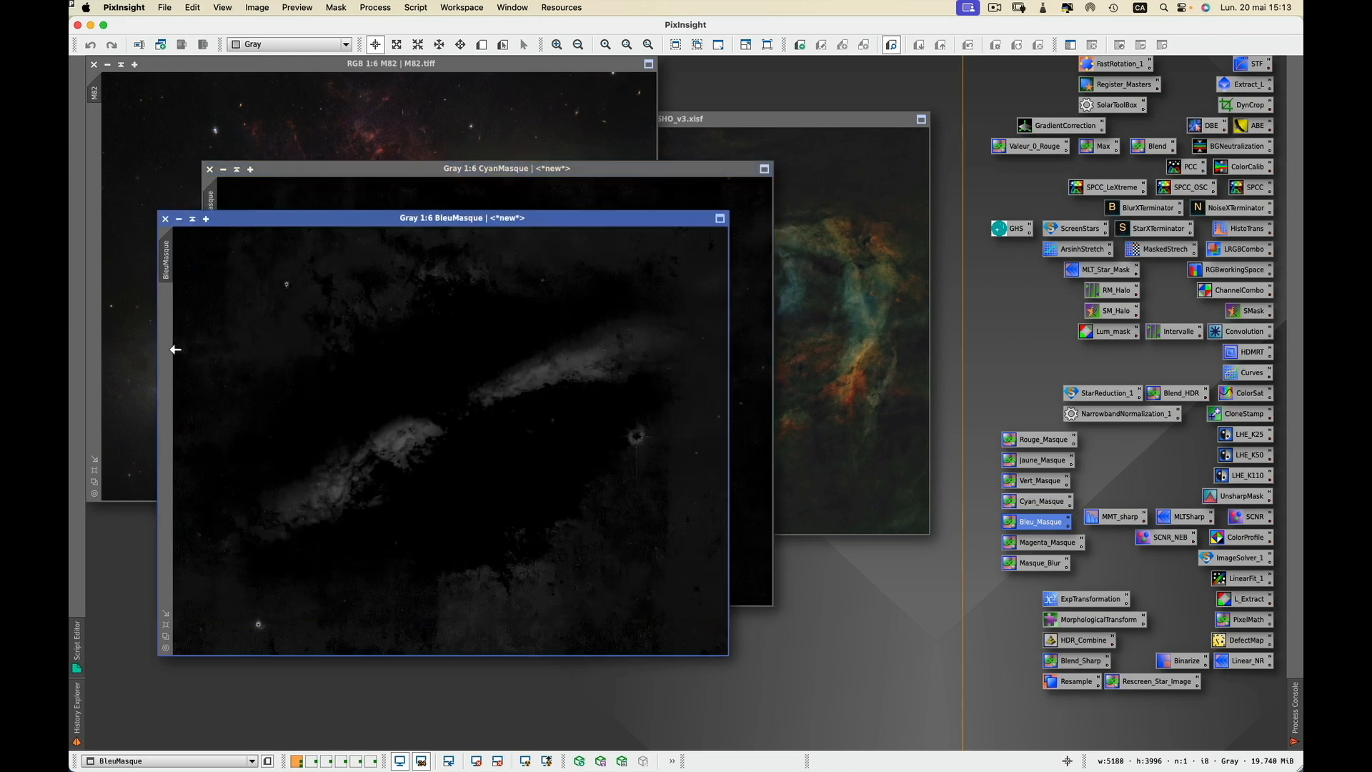
pyautogui.click(165, 218)
pyautogui.moveTo(317, 172); pyautogui.dragTo(335, 190)
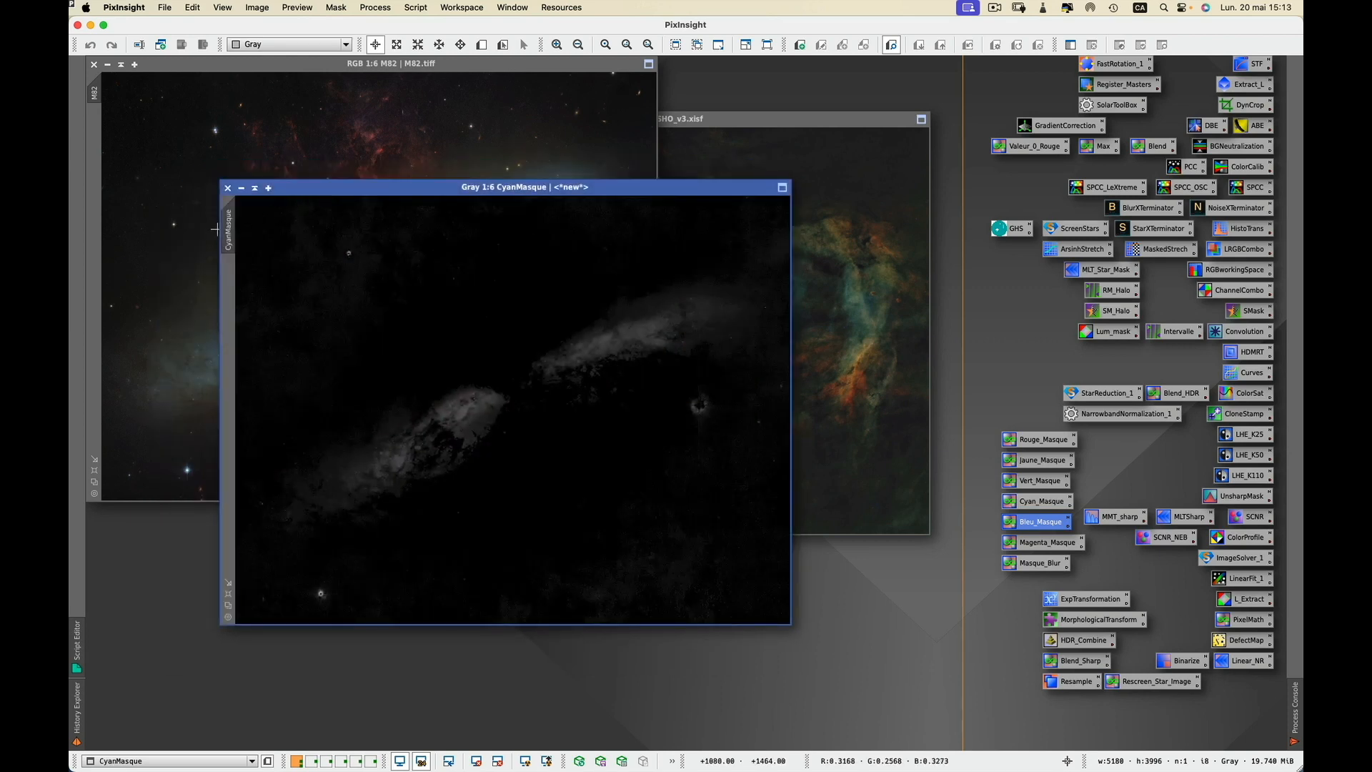
# Apply CyanMasque as the mask of the M82 image and park the iconized mask in the empty workspace area.
pyautogui.moveTo(229, 226); pyautogui.dragTo(92, 157)
pyautogui.click(241, 187)
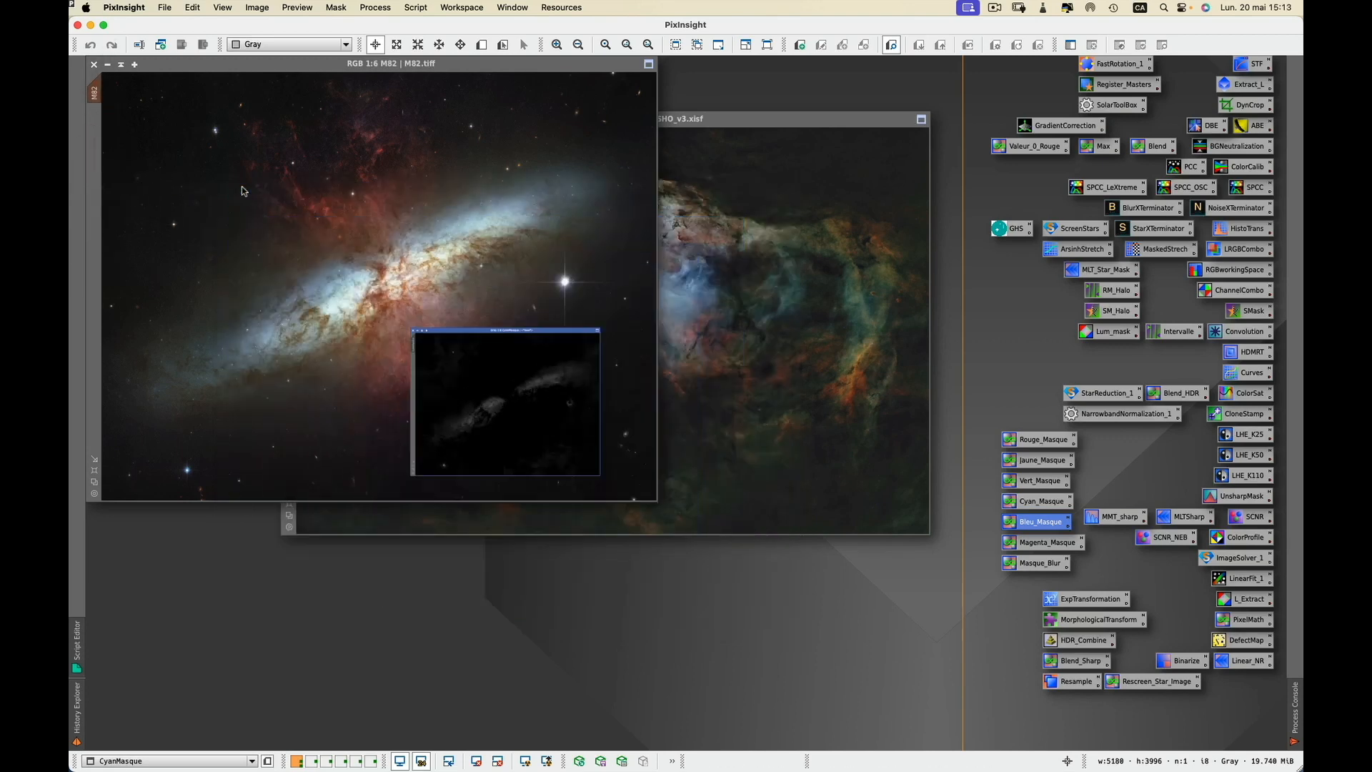
pyautogui.moveTo(554, 413)
pyautogui.moveTo(554, 413); pyautogui.dragTo(885, 712)
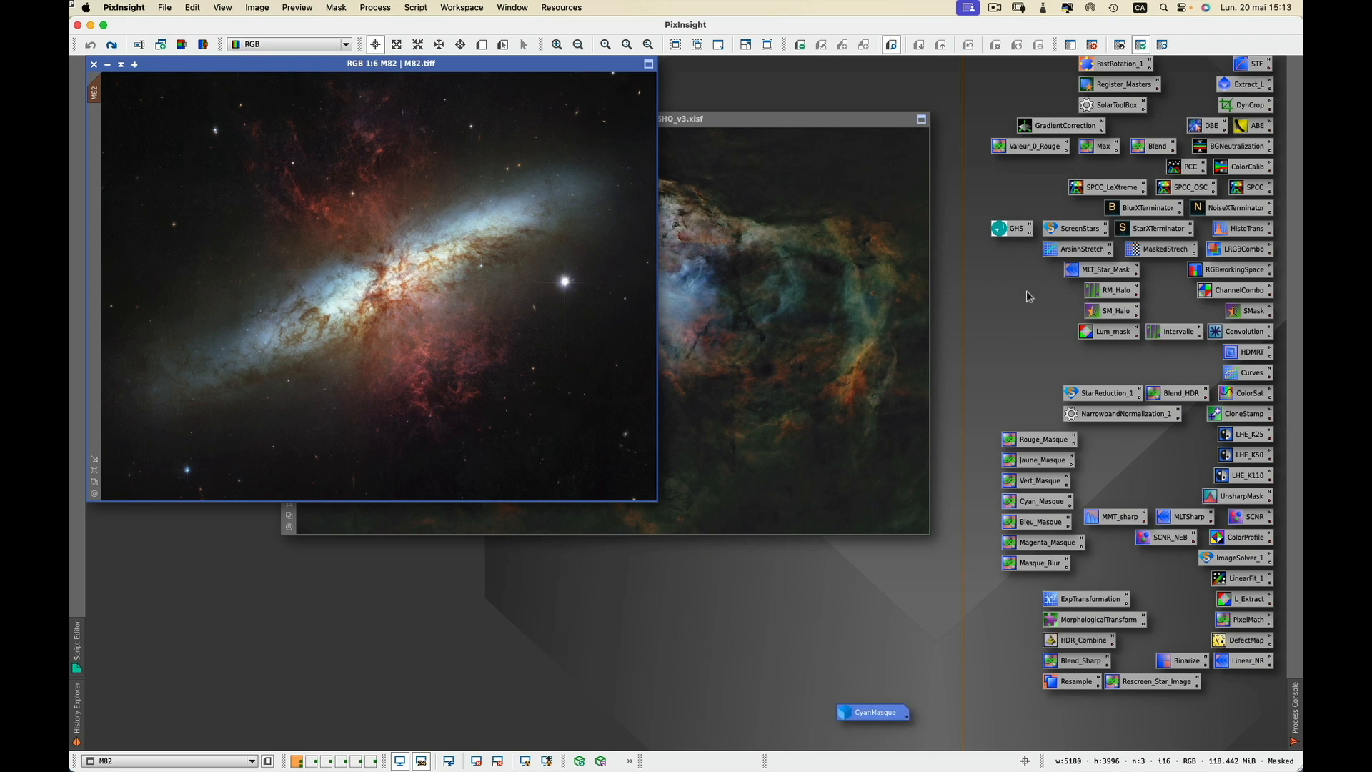
# Inspect the mask overlay on M82 in both inverted and normal form, ending with the normal mask hidden.
pyautogui.click(1163, 45)
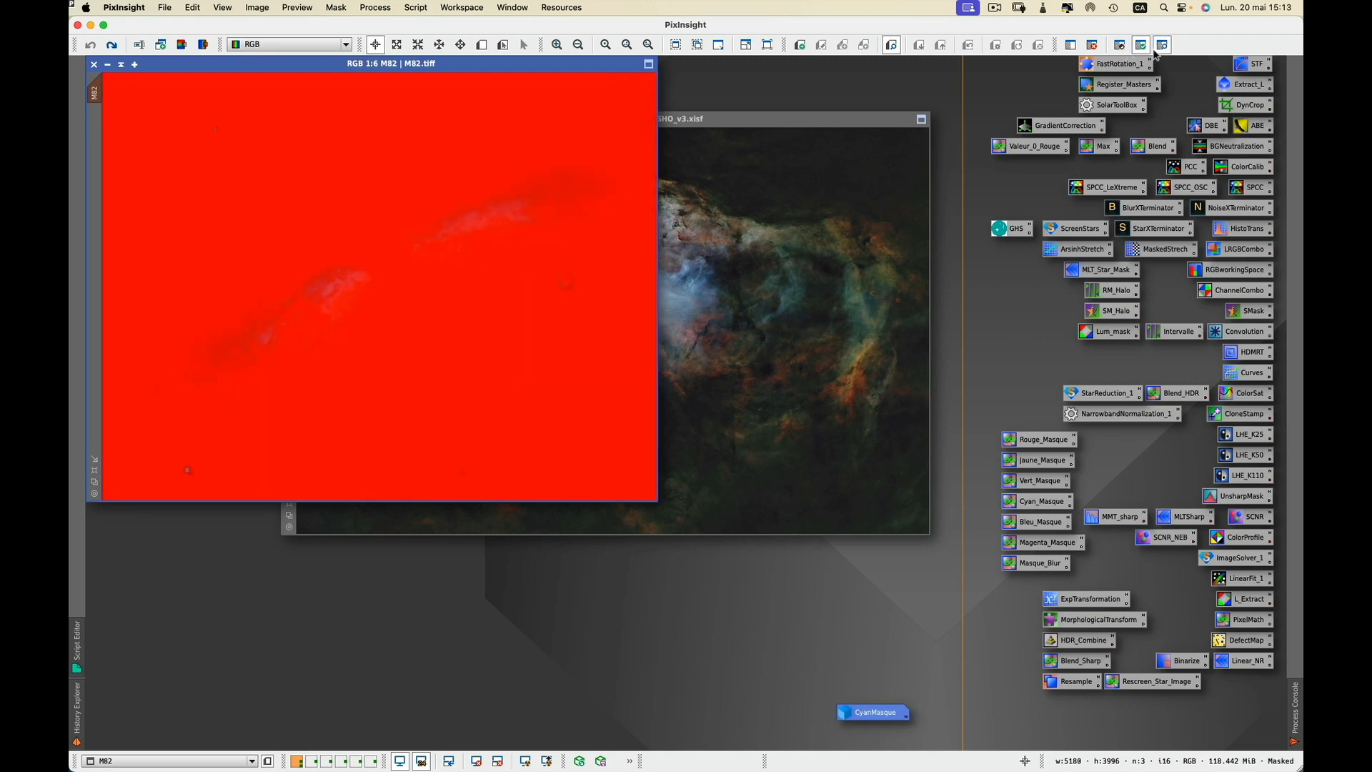
pyautogui.click(1119, 45)
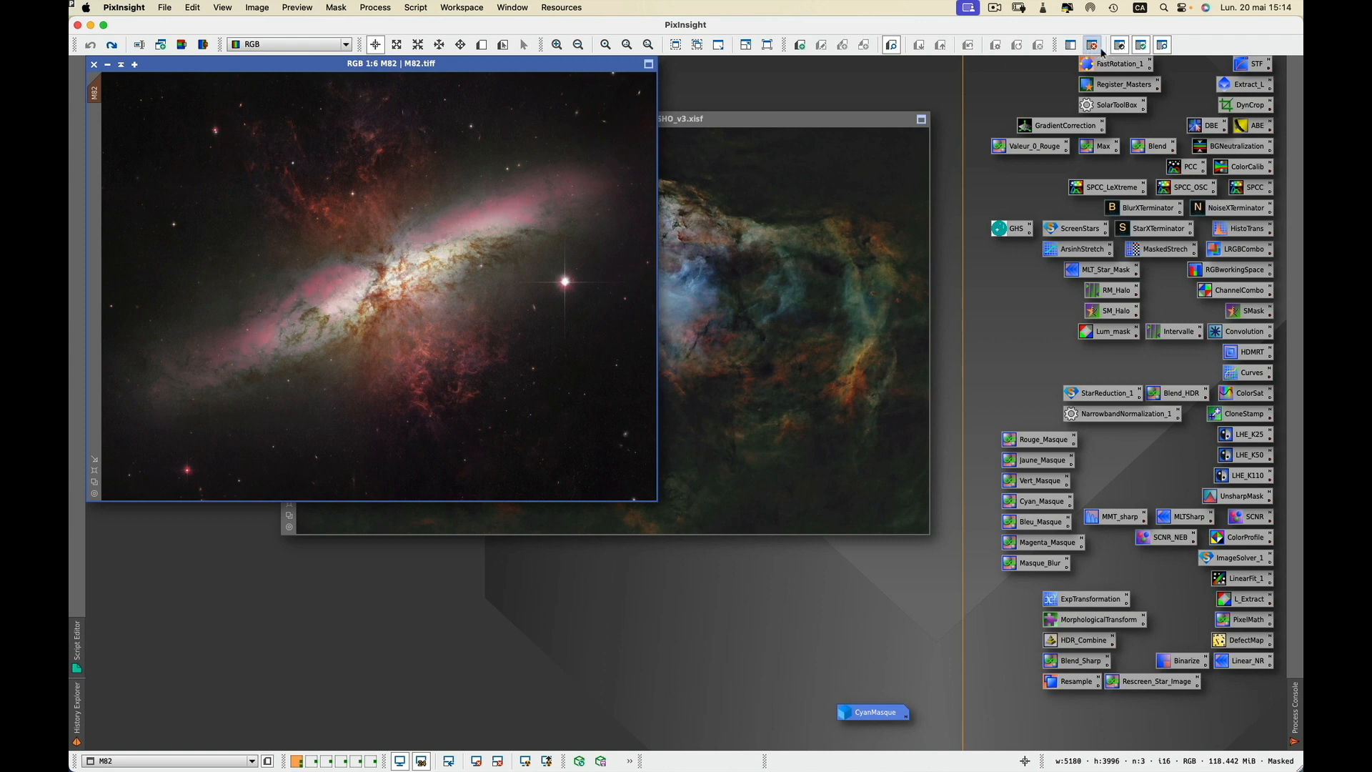
pyautogui.click(1119, 45)
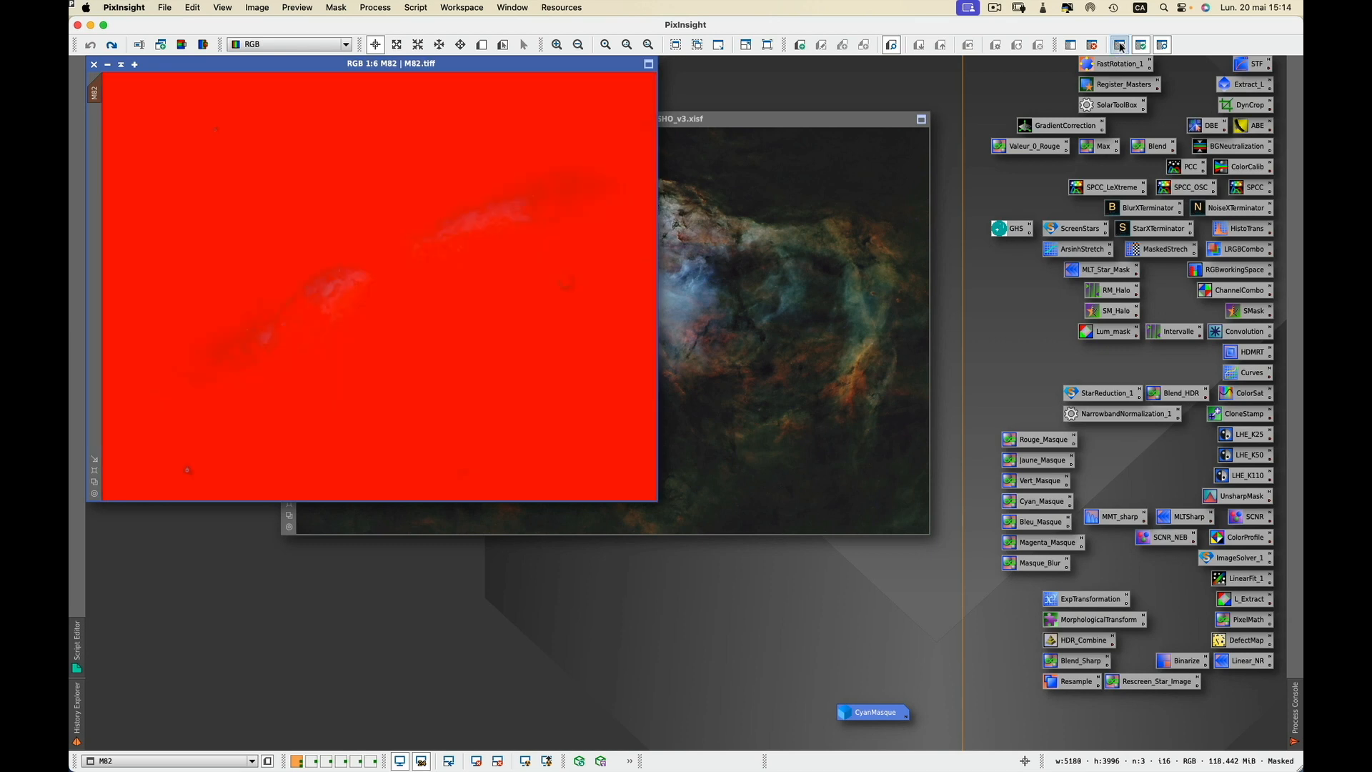
pyautogui.click(1163, 45)
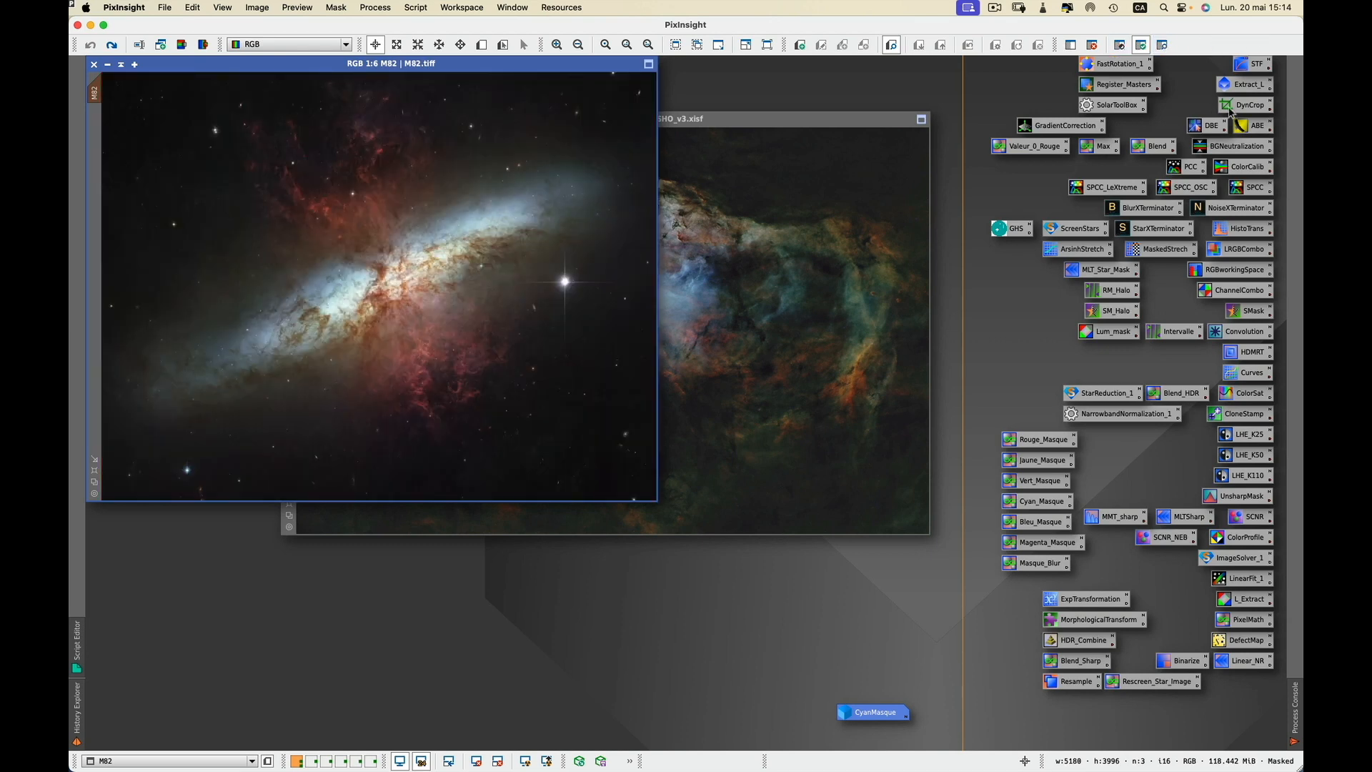
# Open CurvesTransformation with a real-time preview of M82 and raise the saturation curve at input 0.10526 to output 0.24740.
pyautogui.doubleClick(1255, 376)
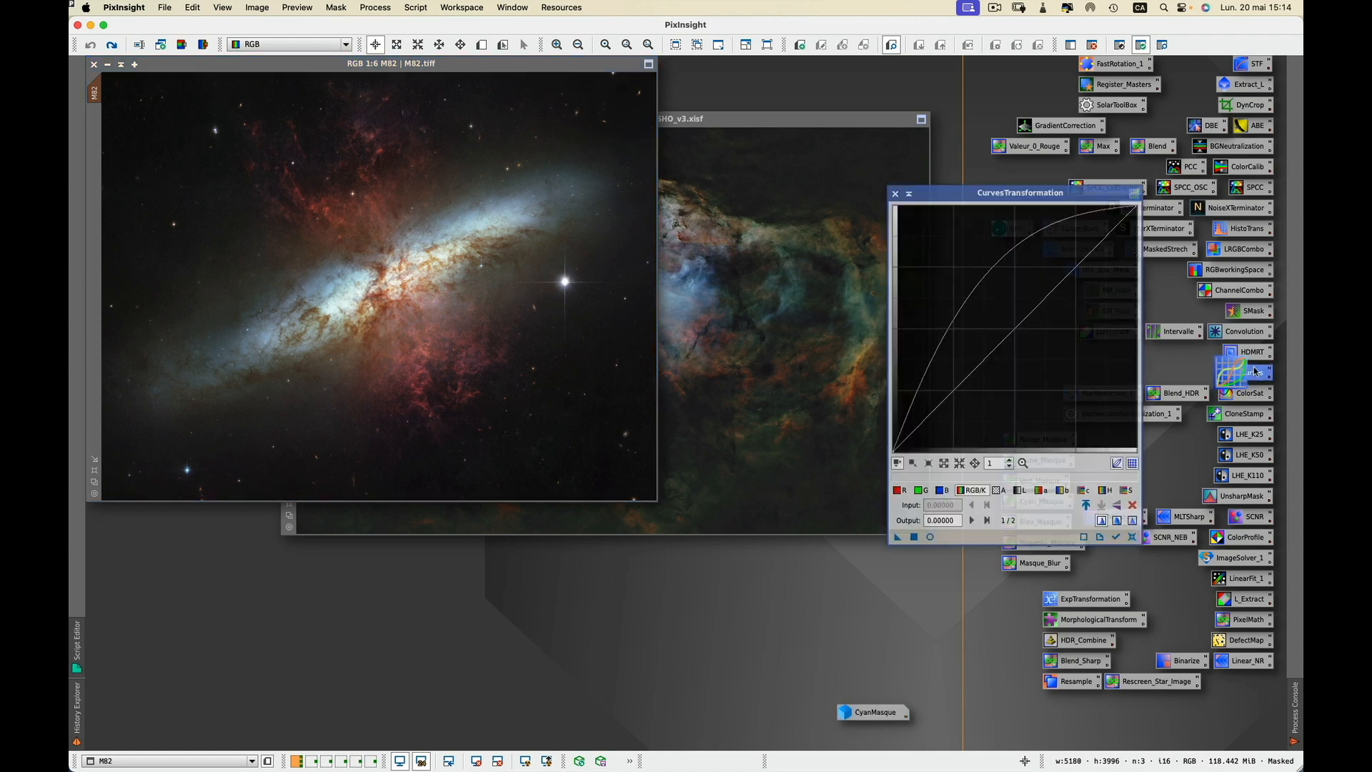
pyautogui.click(1116, 537)
pyautogui.click(930, 537)
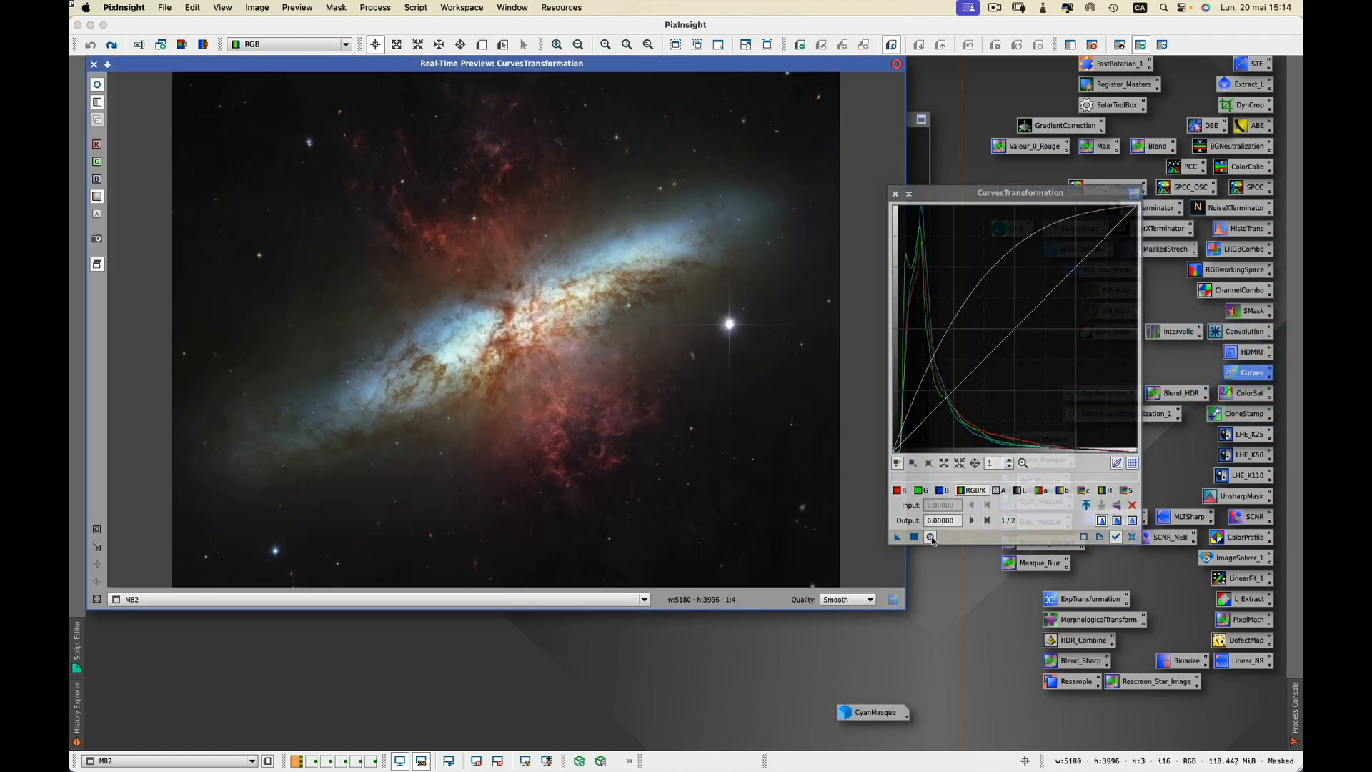
pyautogui.click(1125, 491)
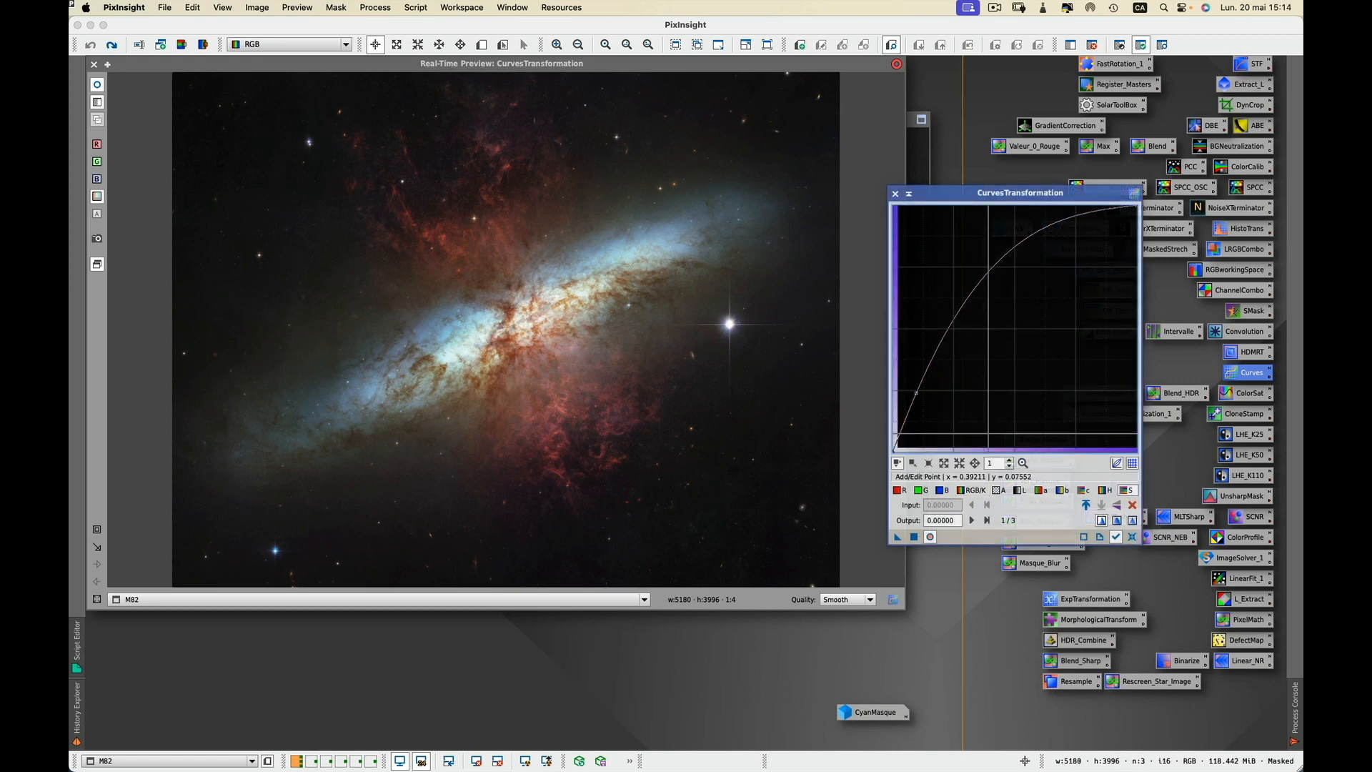
pyautogui.moveTo(916, 392)
pyautogui.mouseDown()
pyautogui.moveTo(1025, 387)
pyautogui.moveTo(918, 392)
pyautogui.mouseUp()
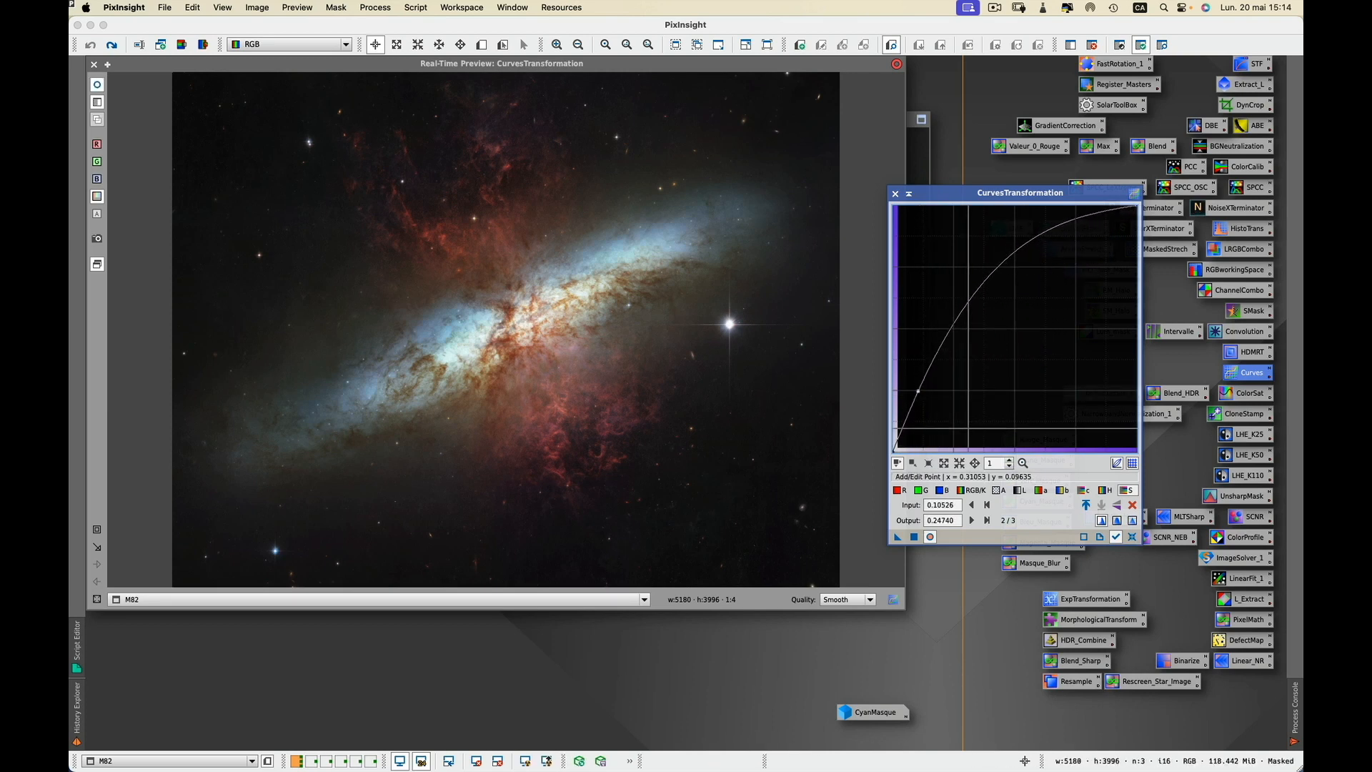
# Raise the blue curve at input 0.50263 to output 0.58333 and apply the curves to the masked M82 image.
pyautogui.click(942, 490)
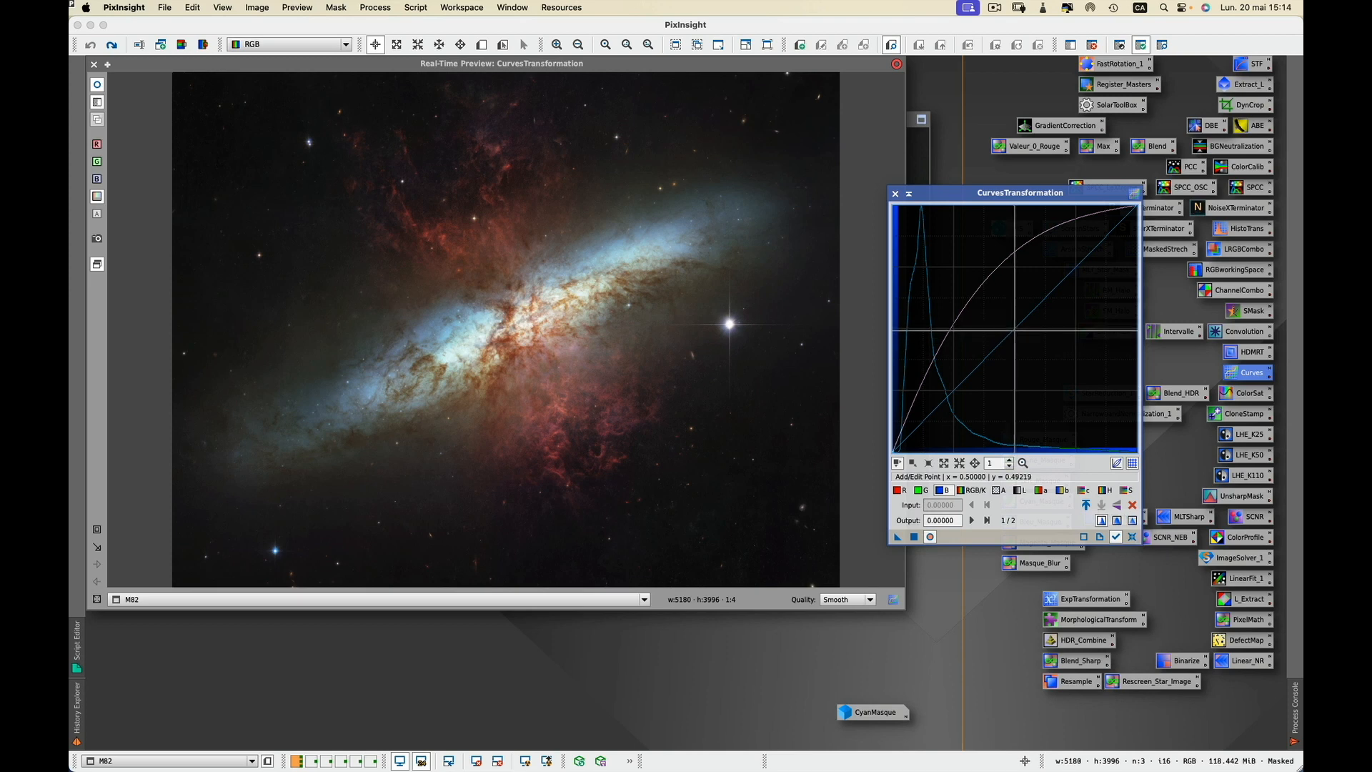
pyautogui.moveTo(1014, 329); pyautogui.dragTo(1015, 308)
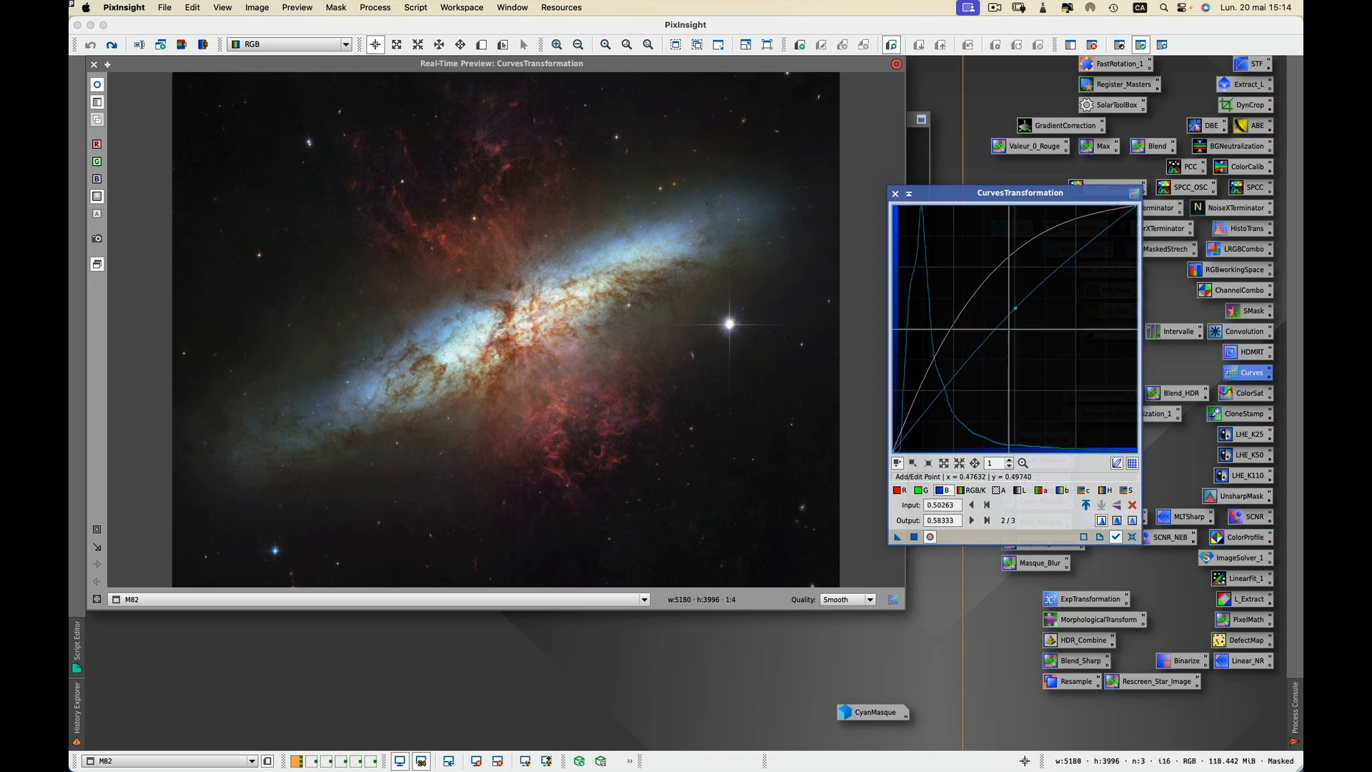
pyautogui.click(914, 538)
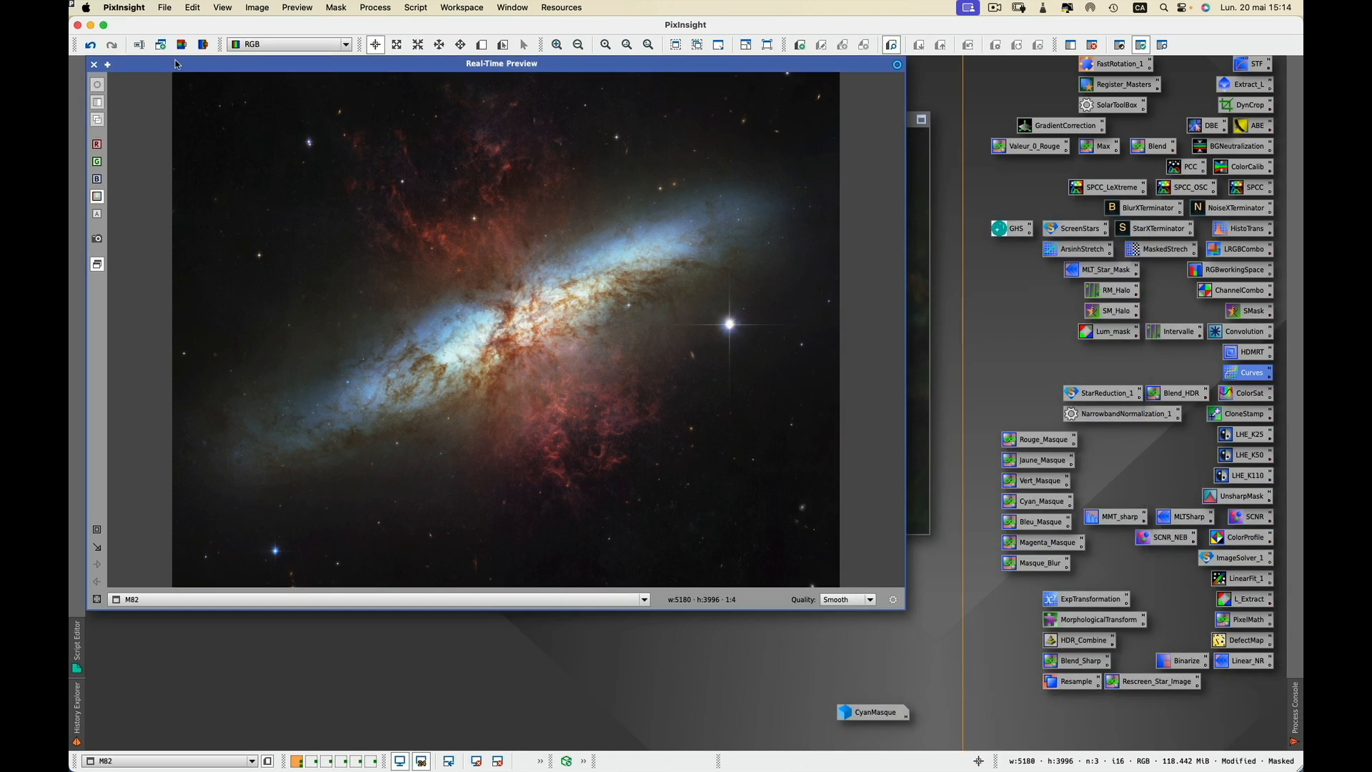
# Close the real-time preview and remove the mask from M82.
pyautogui.click(93, 64)
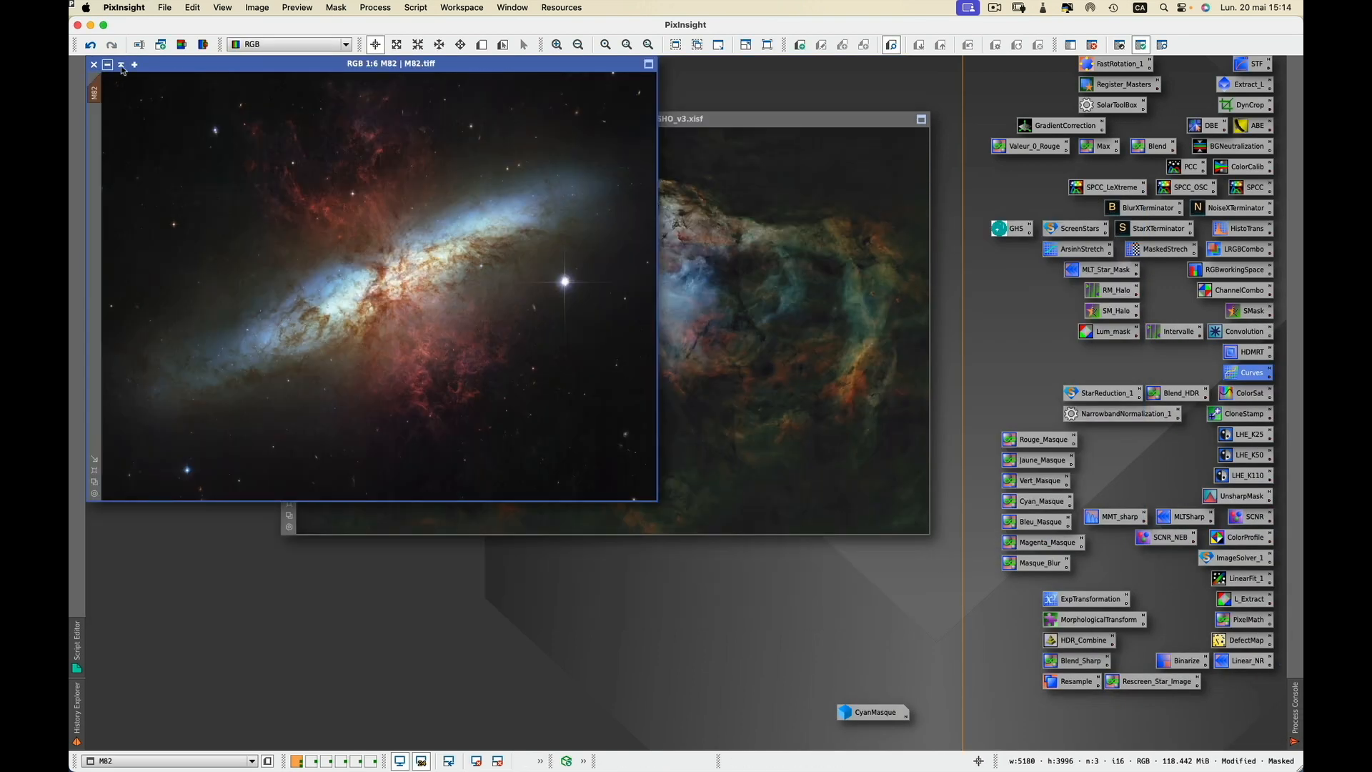
pyautogui.click(1092, 45)
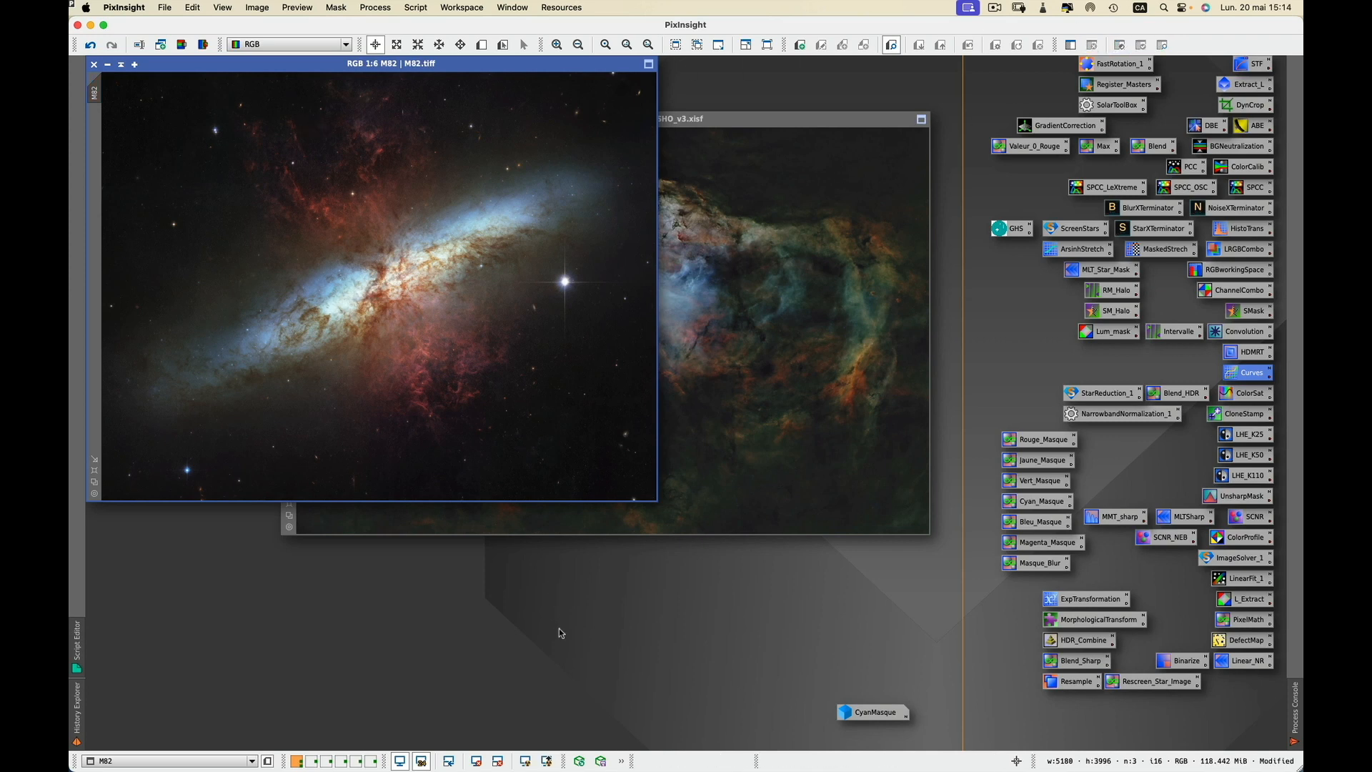
# Switch to Safari and open the forum thread "New process version of ColourMask - with realtime preview".
pyautogui.press('super+Tab')
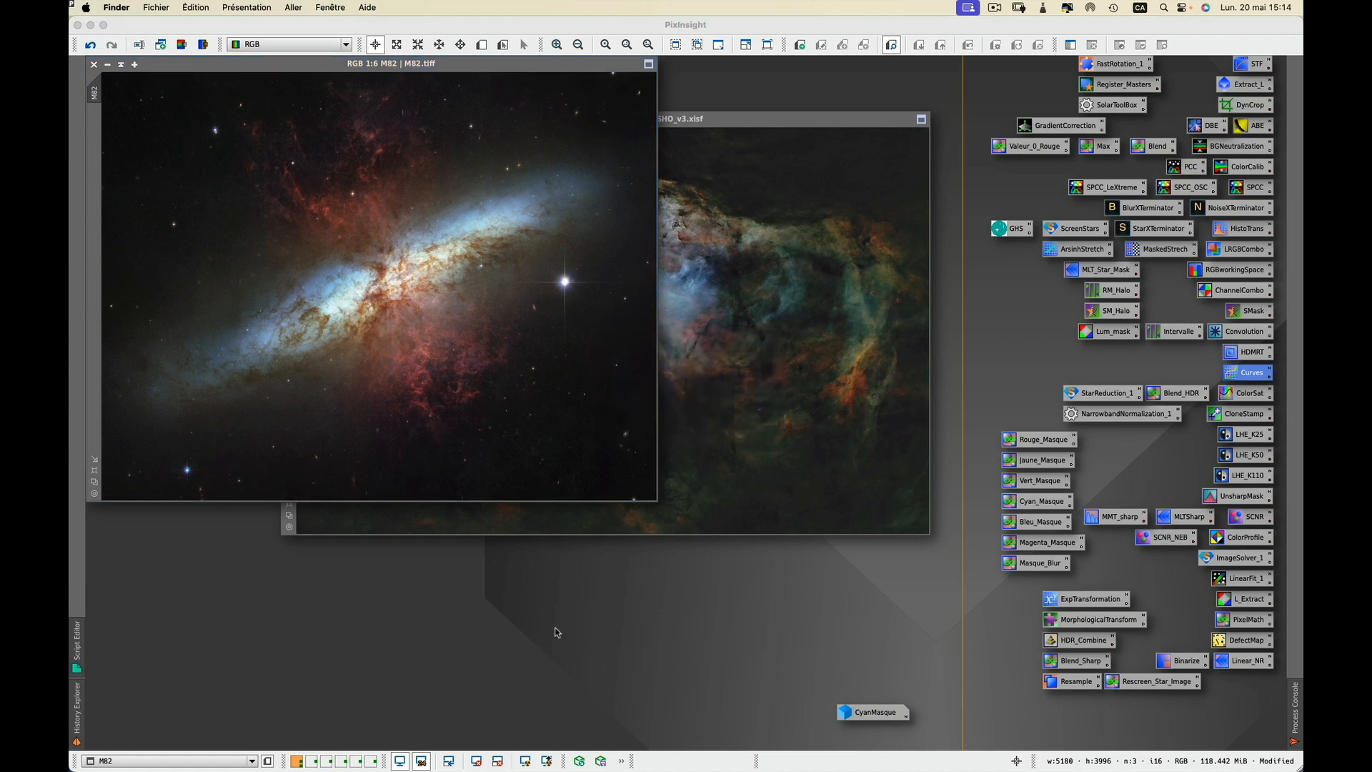
pyautogui.press('super+space')
pyautogui.write('safari')
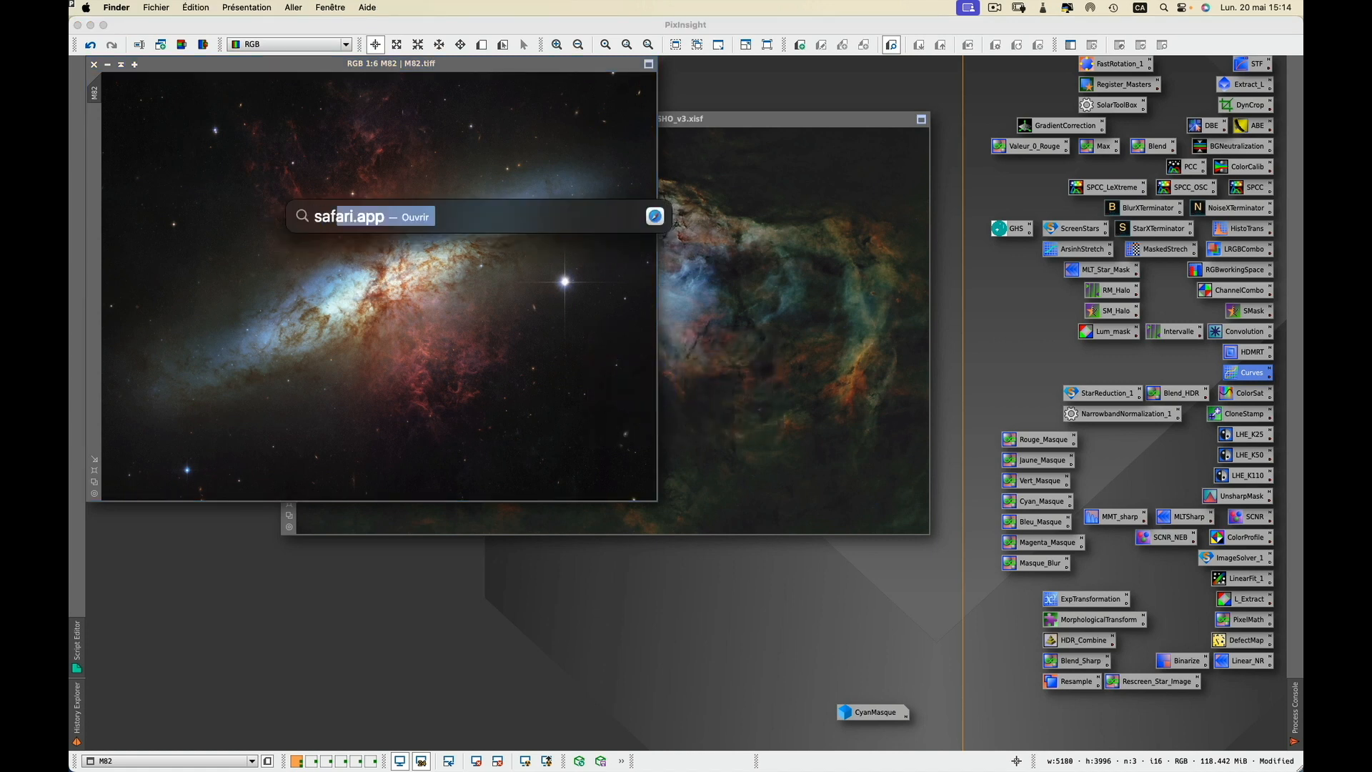
pyautogui.press('Return')
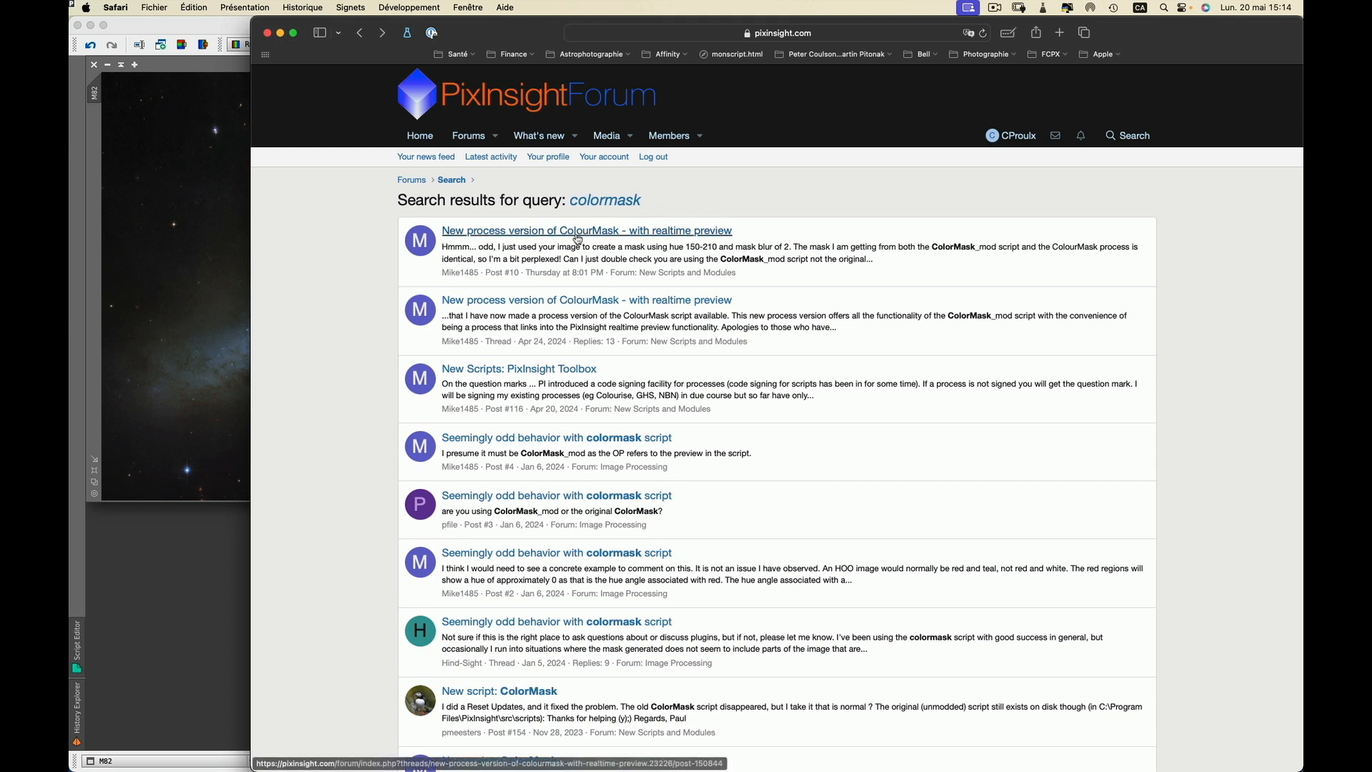
pyautogui.click(608, 240)
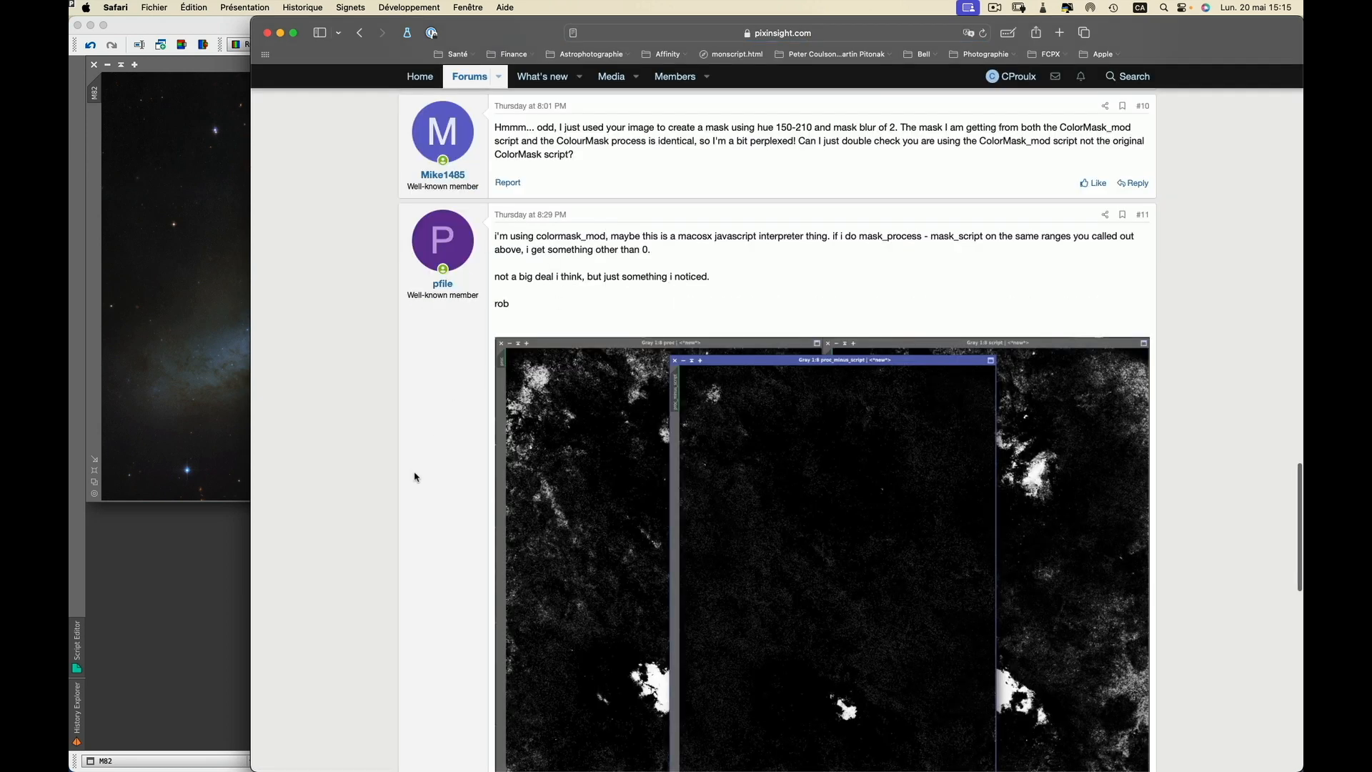
# Open the colourmask repository link from the thread's first post in a new tab and select its full URL.
pyautogui.scroll(10, 943, 190)
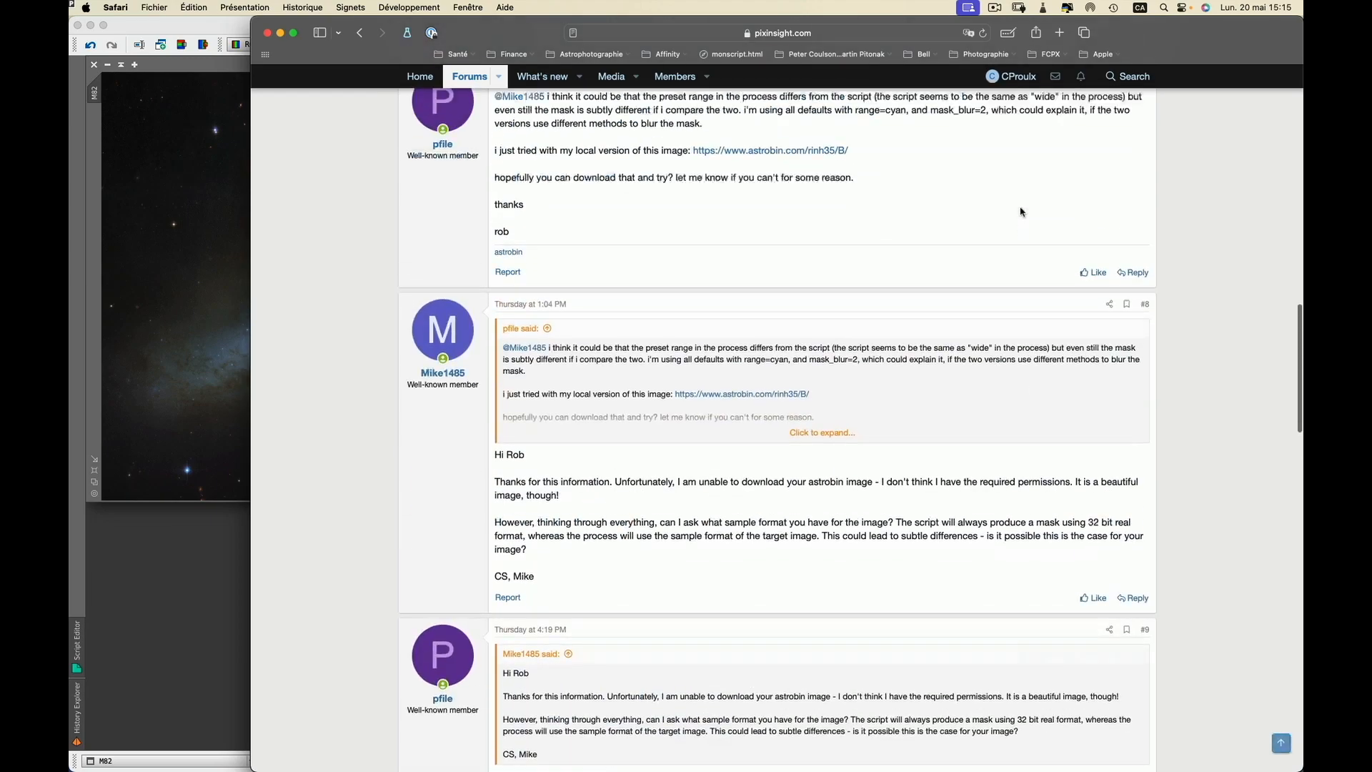
pyautogui.scroll(15, 1020, 212)
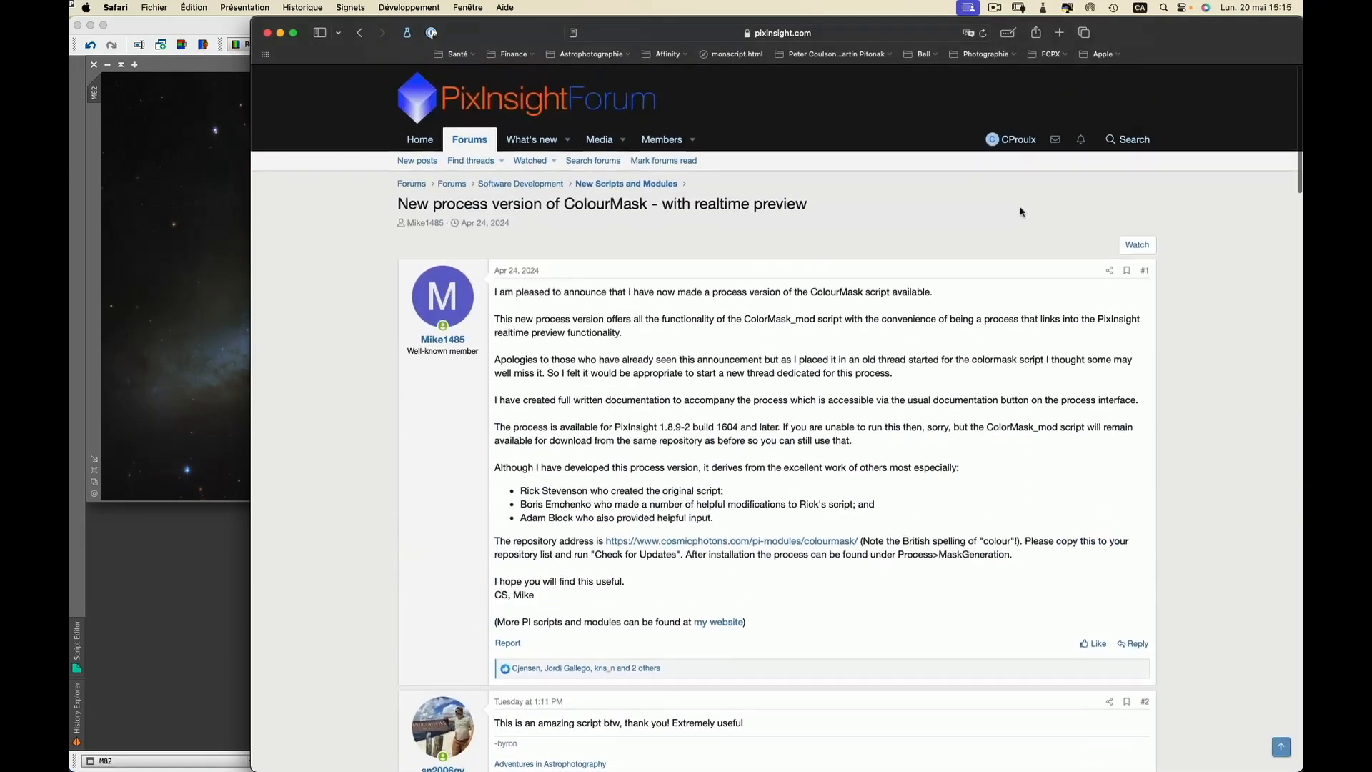
pyautogui.keyDown('super'); pyautogui.click(747, 540); pyautogui.keyUp('super')
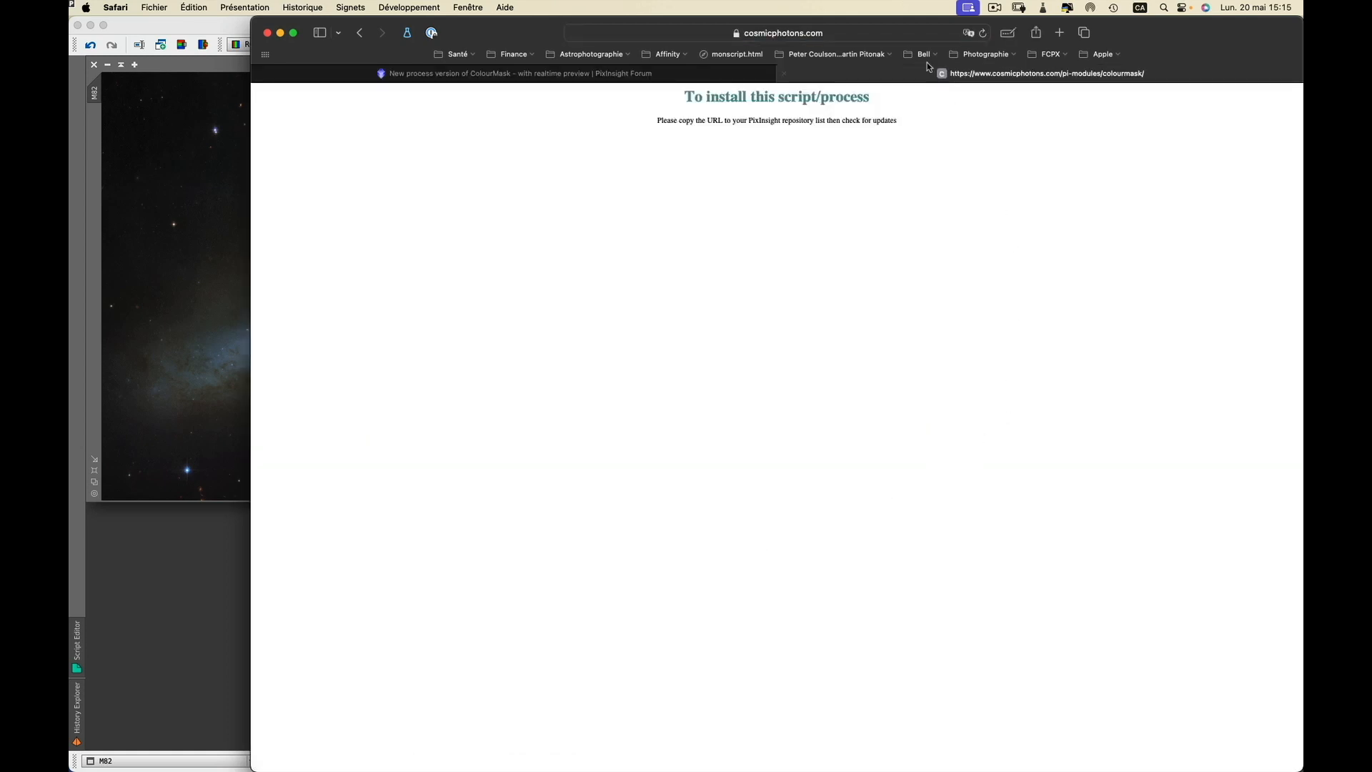
pyautogui.click(925, 35)
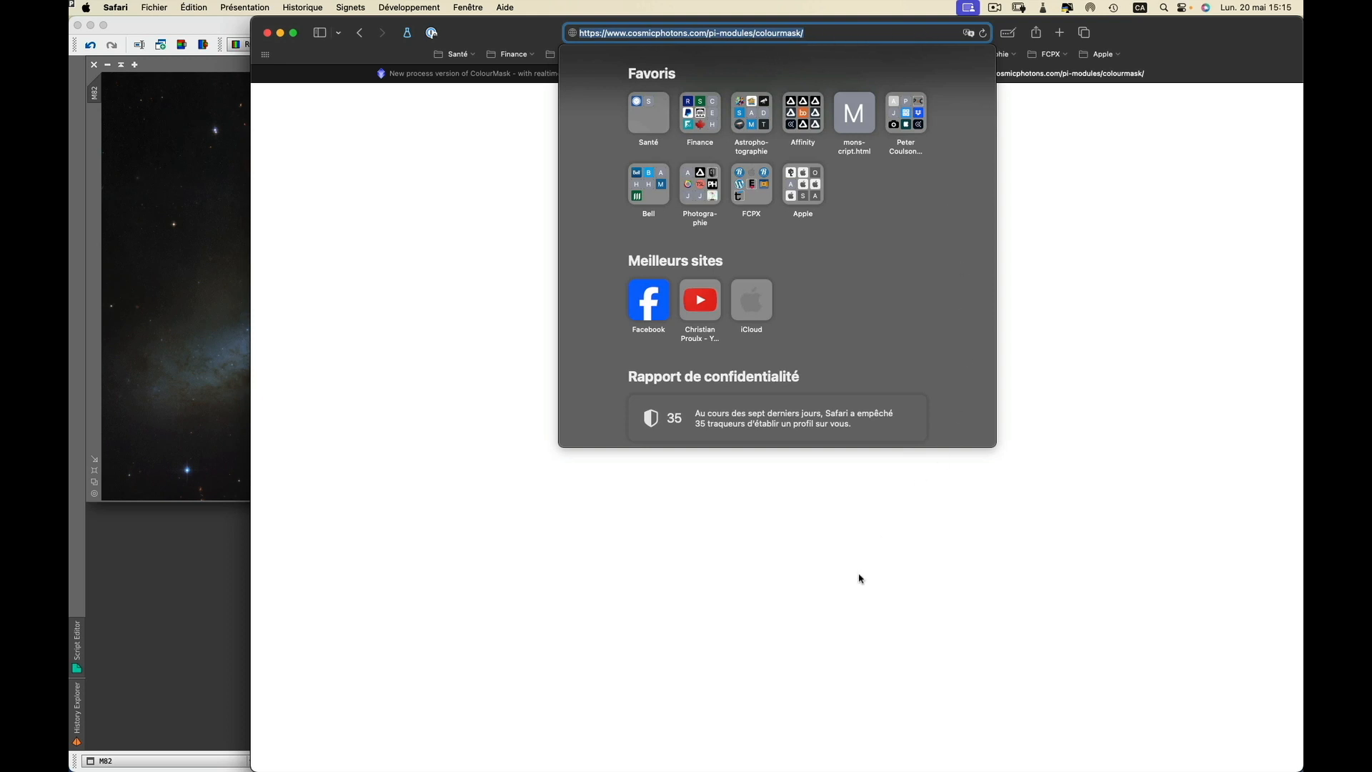
# Switch to PixInsight and check the update repositories for the pi-modules/colourmask address, leaving the list unchanged.
pyautogui.press('super+Tab')
pyautogui.press('super+Tab')
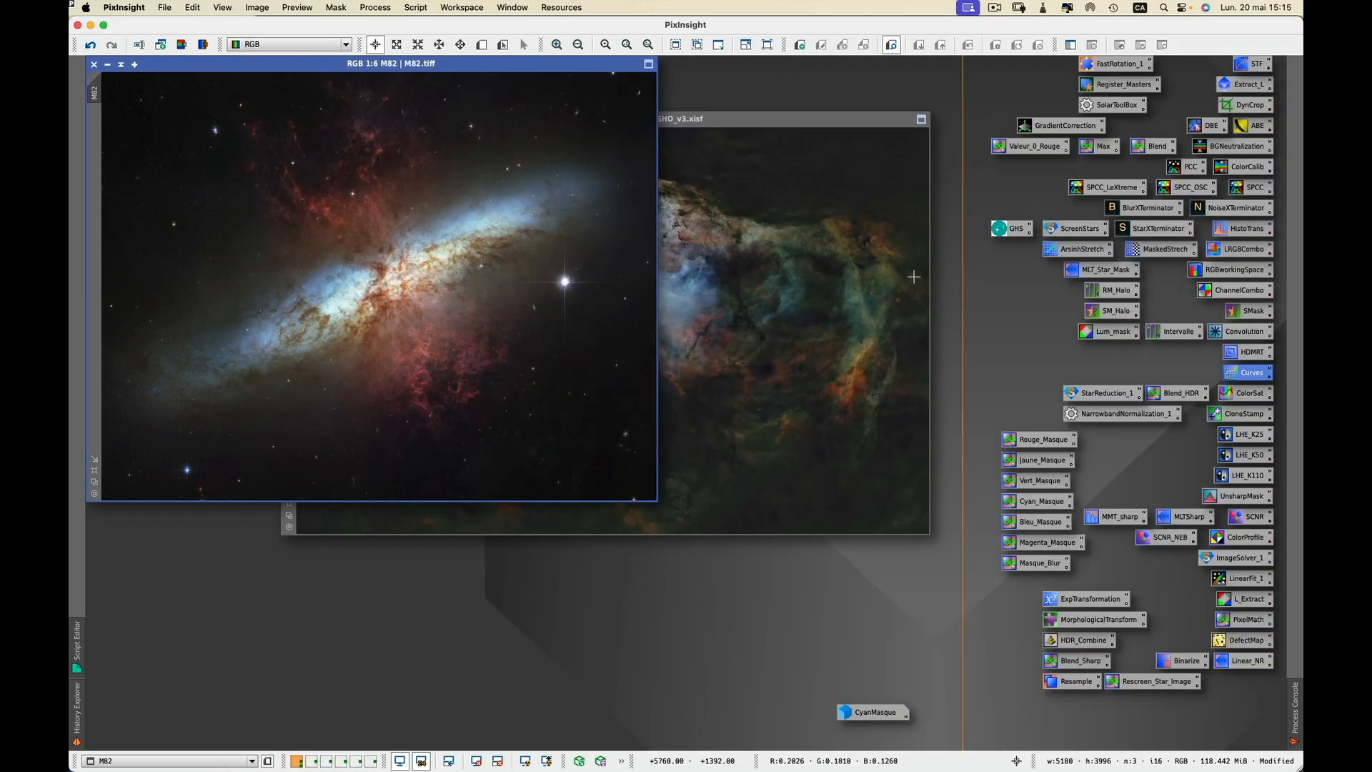
pyautogui.click(567, 9)
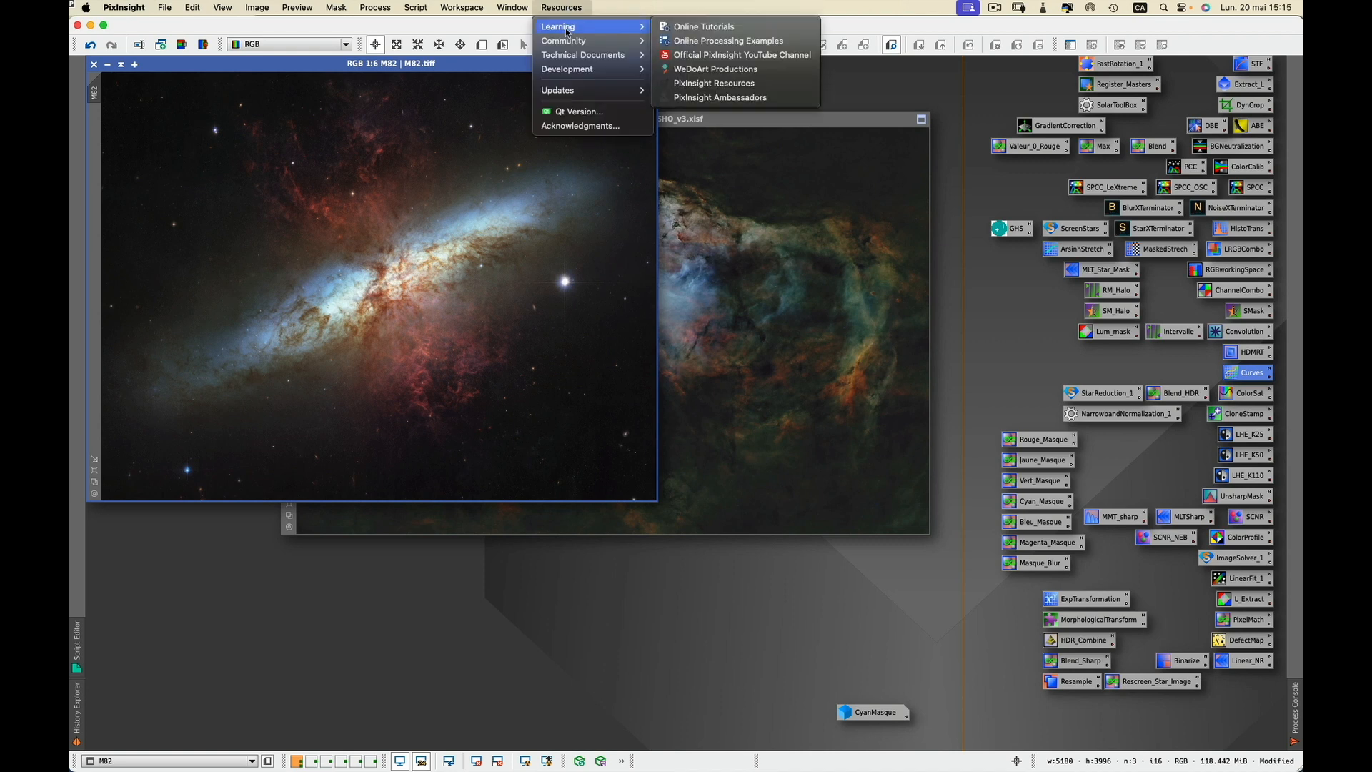
pyautogui.moveTo(564, 92)
pyautogui.click(697, 90)
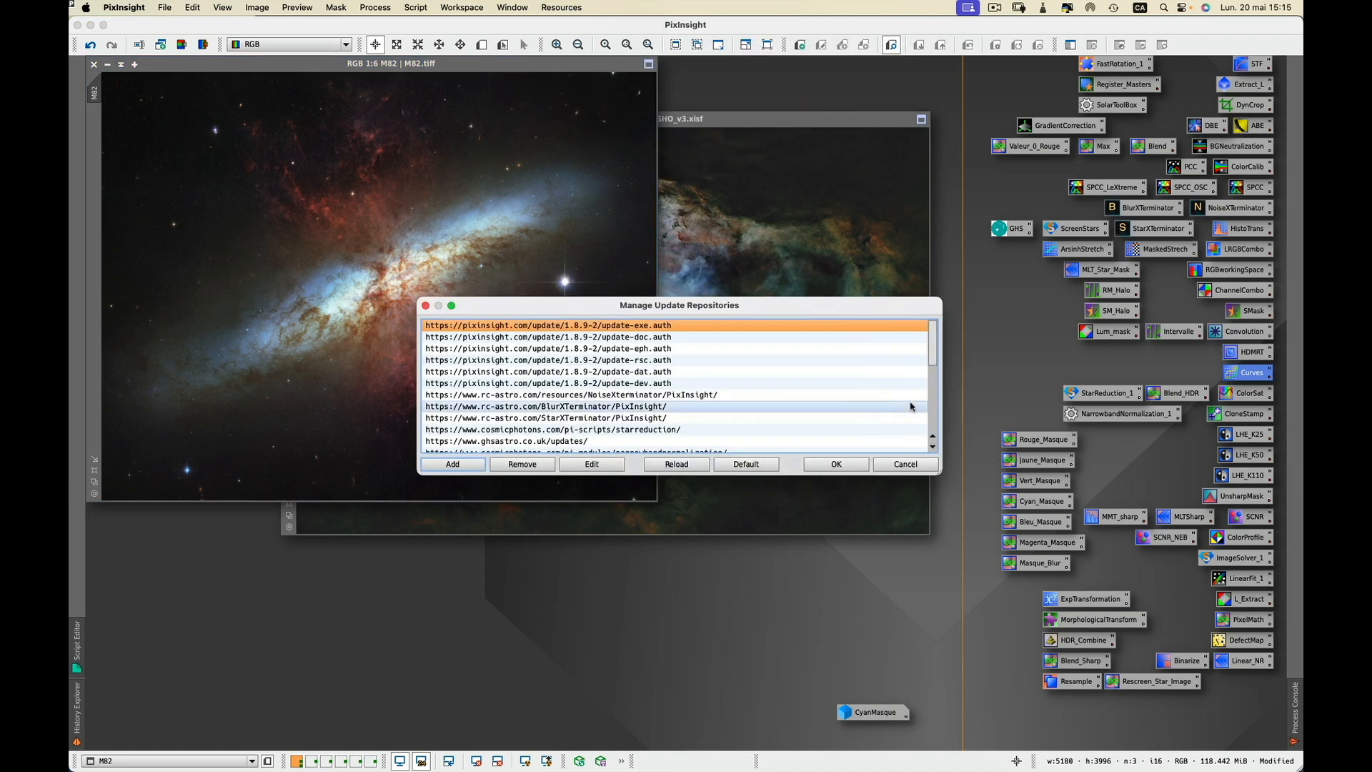
pyautogui.moveTo(942, 474); pyautogui.dragTo(982, 664)
pyautogui.click(671, 579)
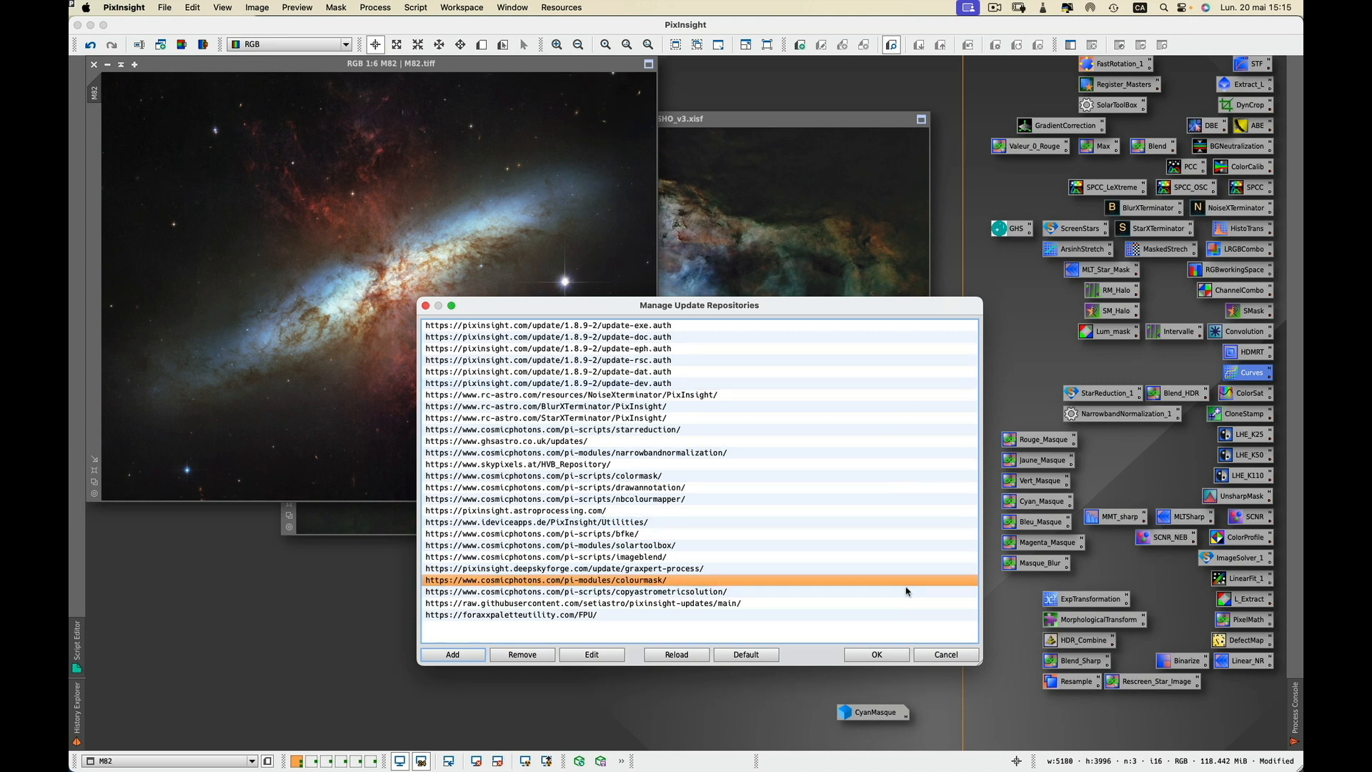
pyautogui.click(941, 657)
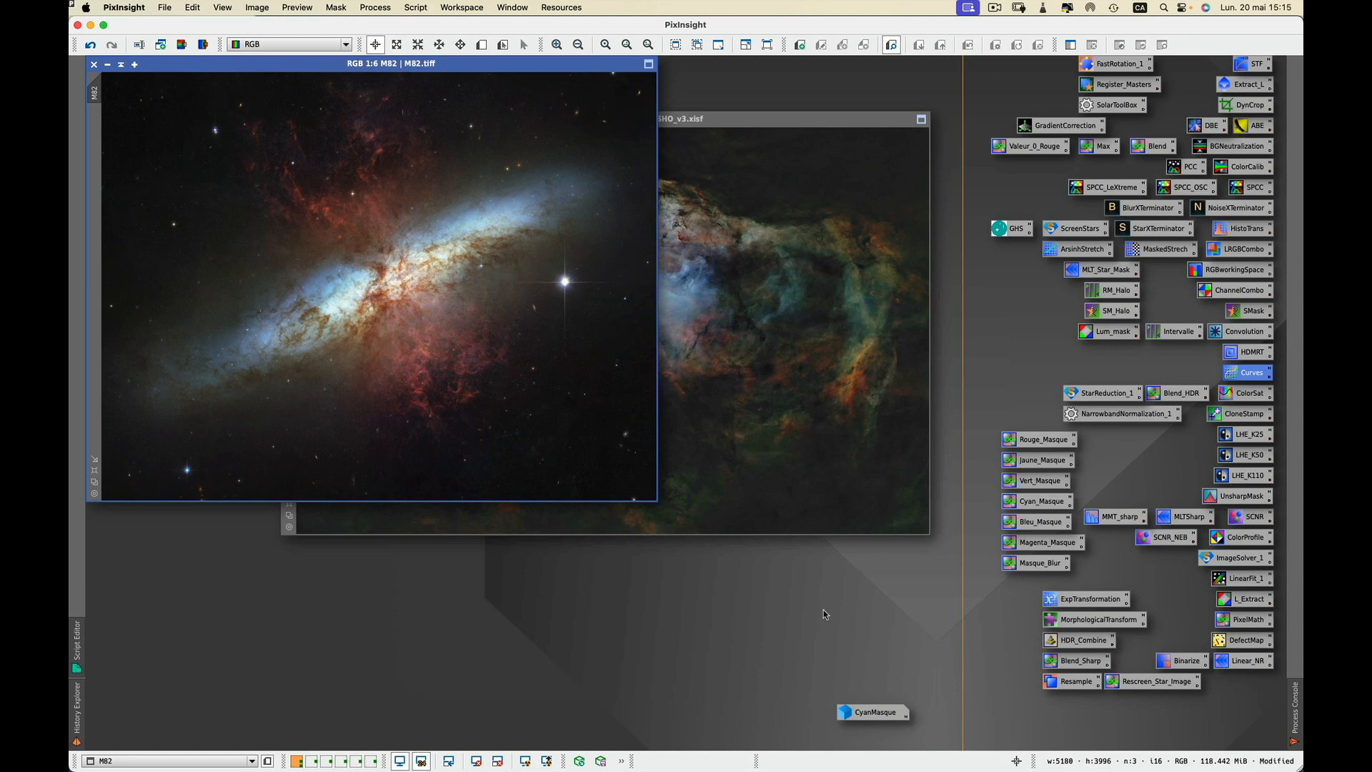
# Load the process icon set _CPr_v2.xpsm from the "_PixInsight - Icons Set" folder.
pyautogui.click(375, 8)
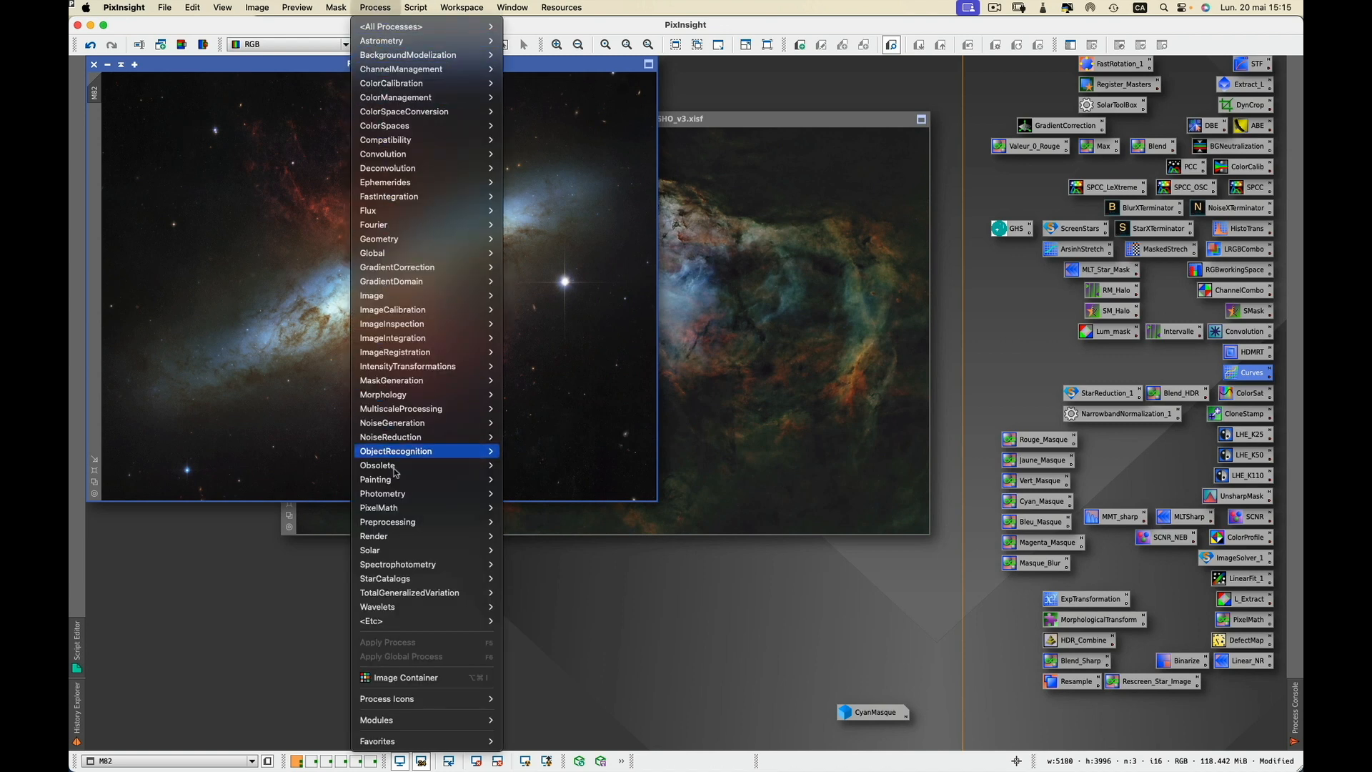
pyautogui.moveTo(420, 700)
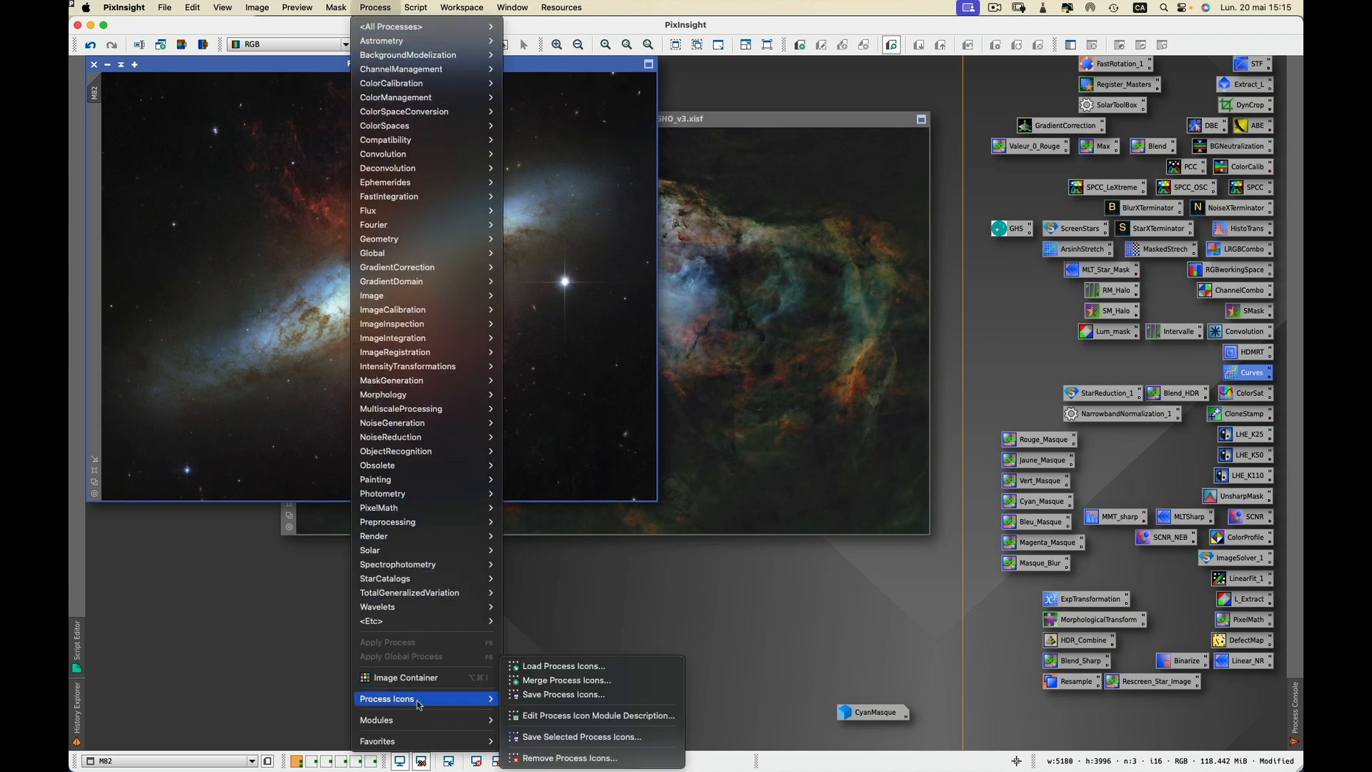
pyautogui.click(569, 667)
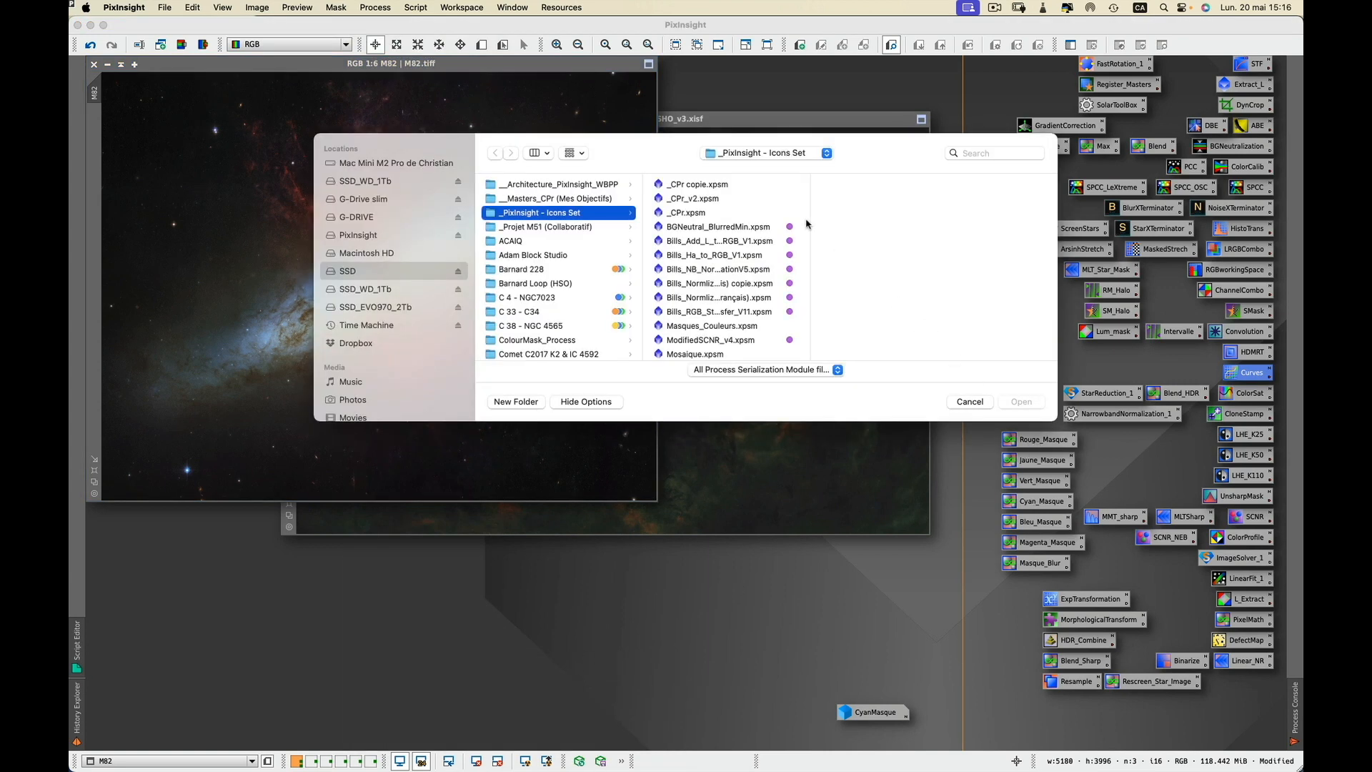
pyautogui.click(709, 200)
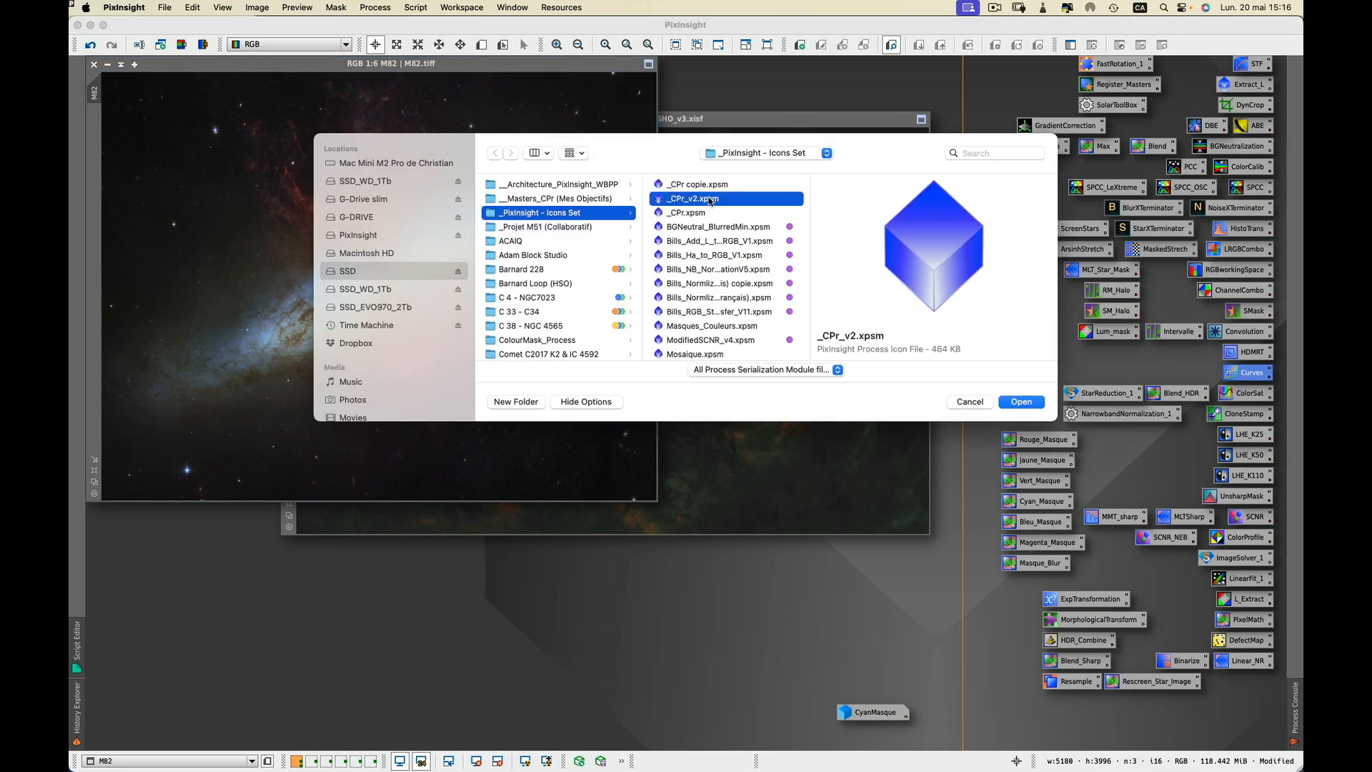
pyautogui.click(1020, 403)
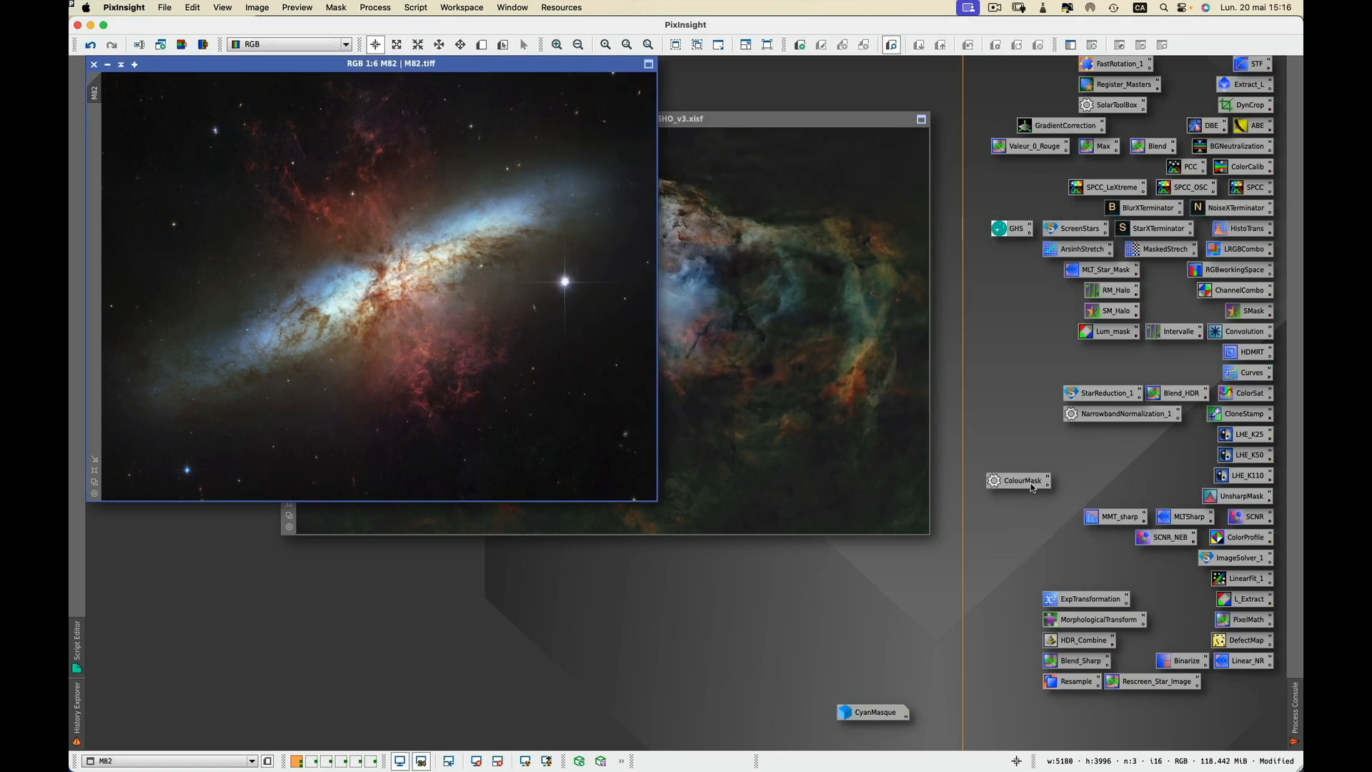
# Locate the ColourMask process within the MaskGeneration category without launching it.
pyautogui.click(385, 9)
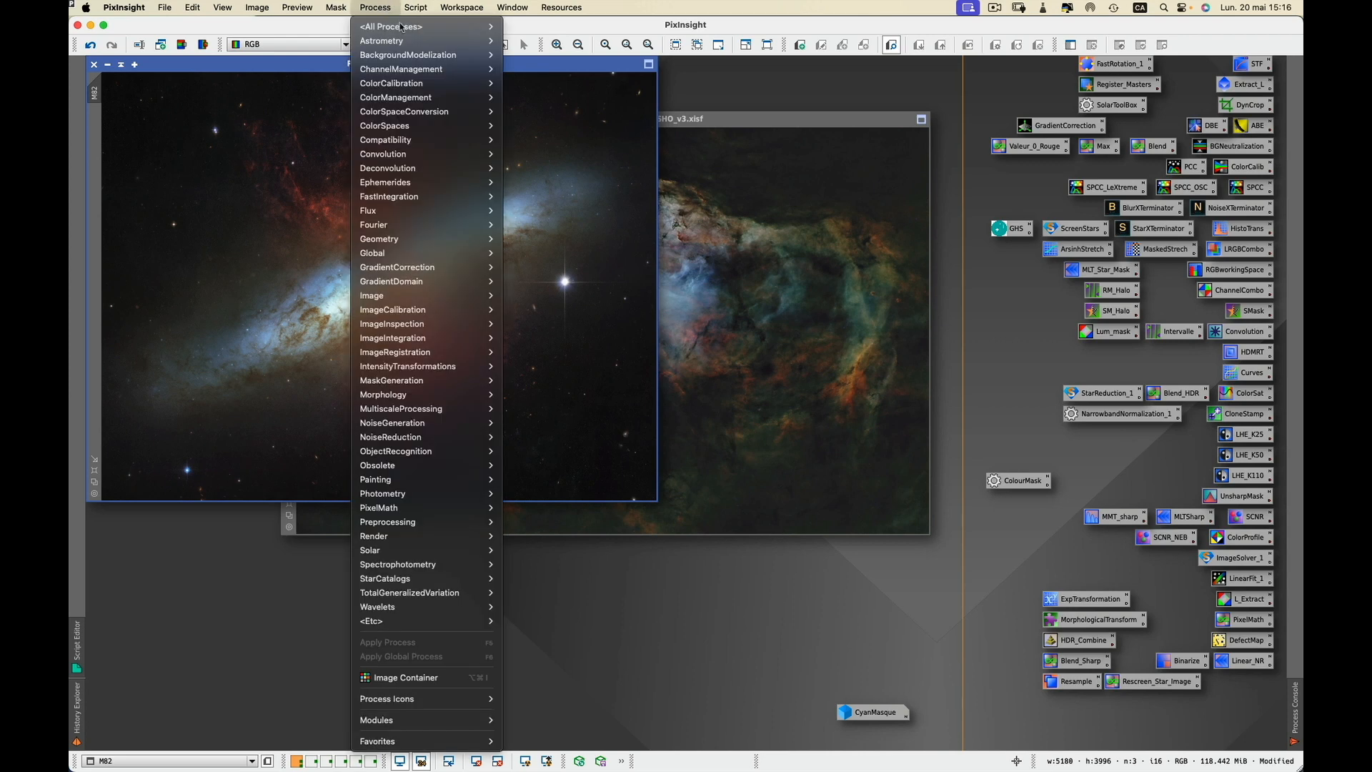
pyautogui.moveTo(405, 382)
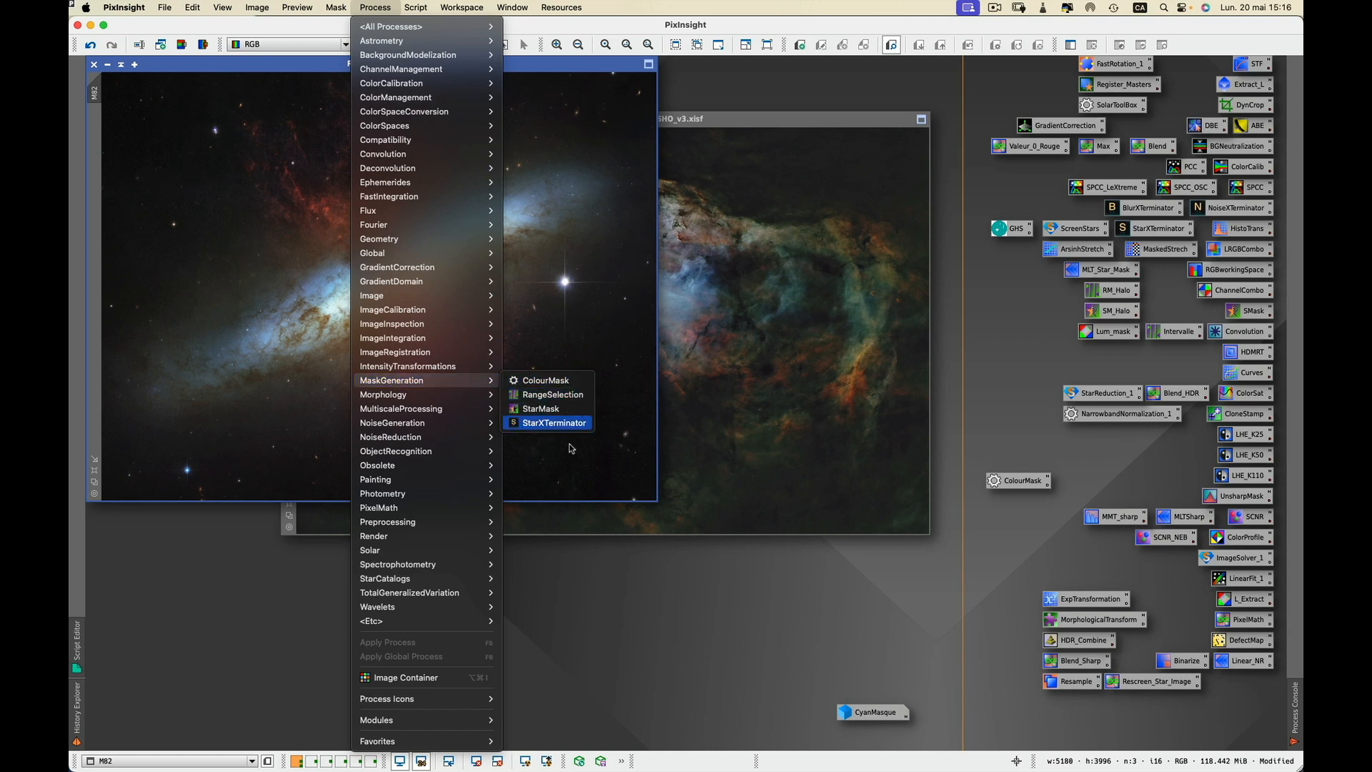
pyautogui.click(576, 650)
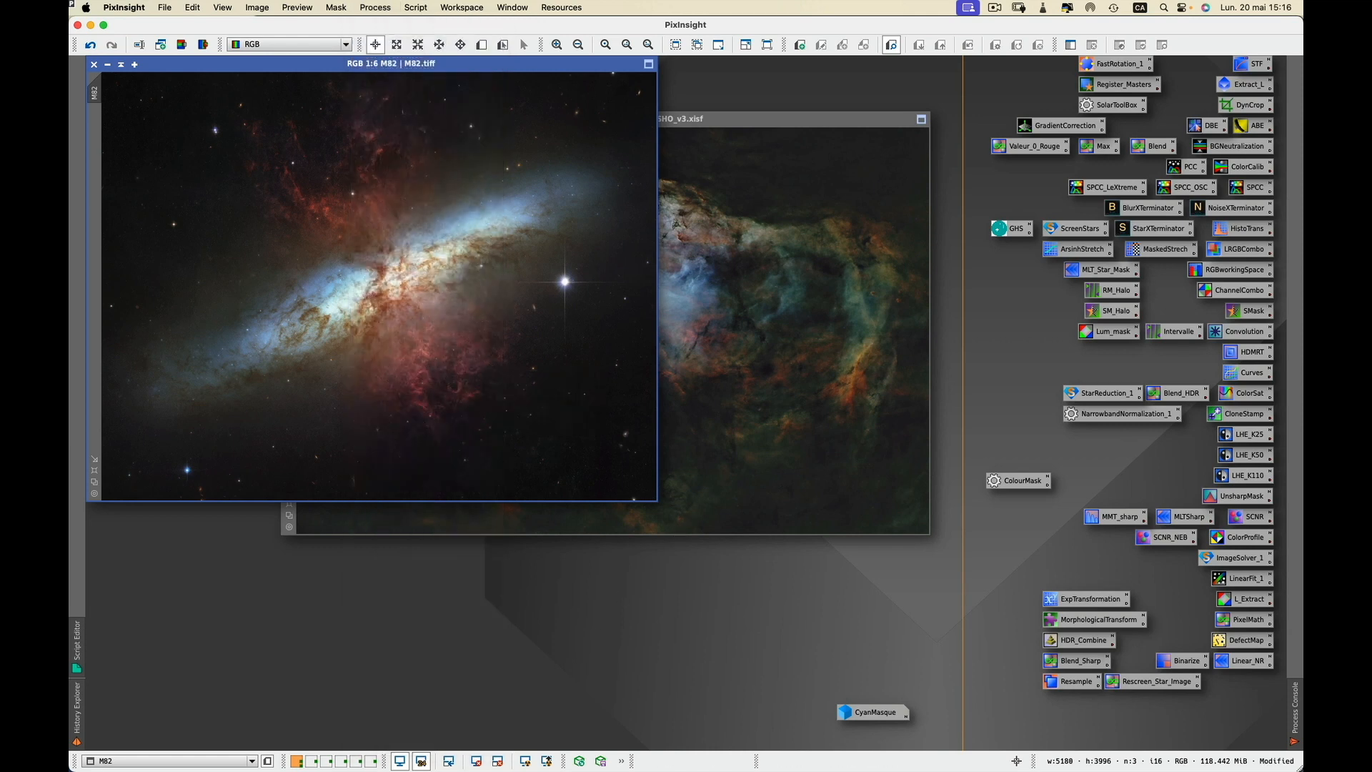
# Bring the M16_SHO_v3 image to the front with its window fitted to the view, and open ColourMask beside it.
pyautogui.click(790, 125)
pyautogui.doubleClick(781, 121)
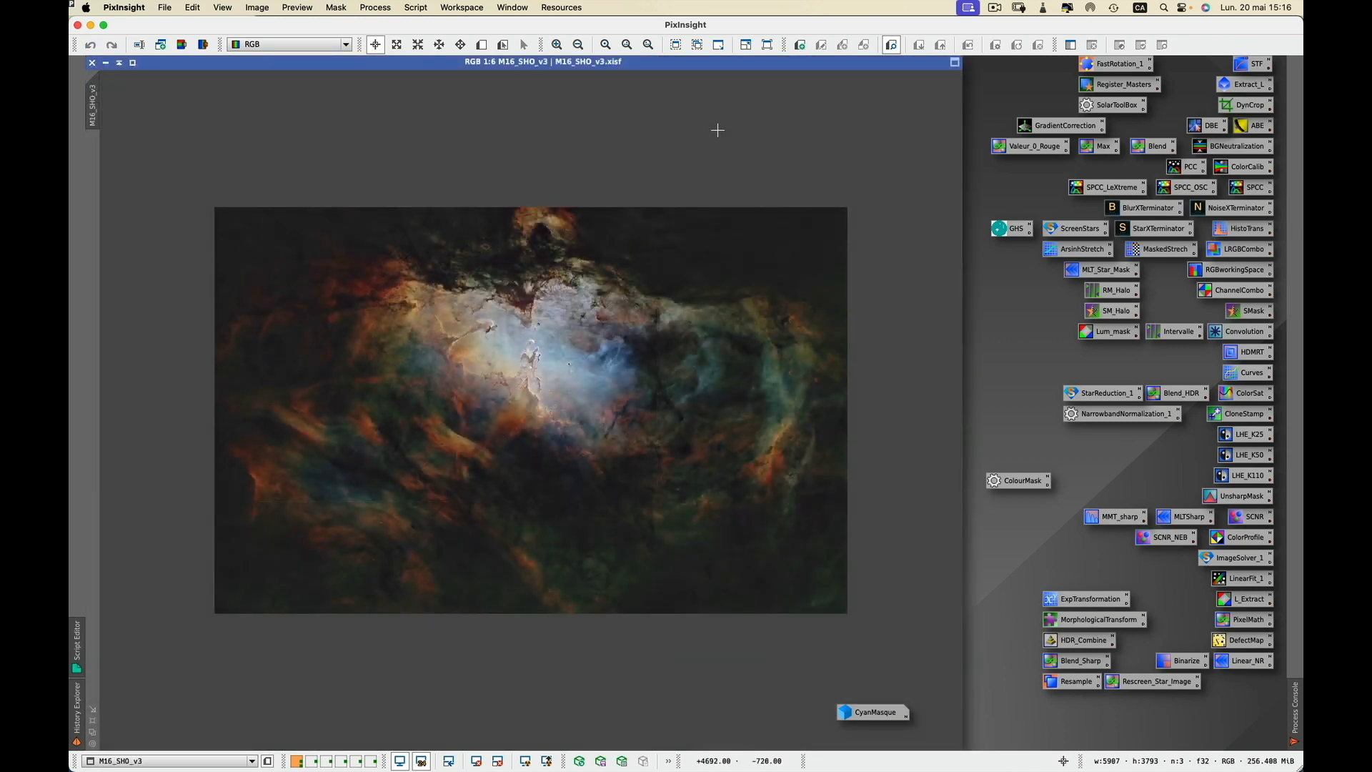
pyautogui.click(93, 711)
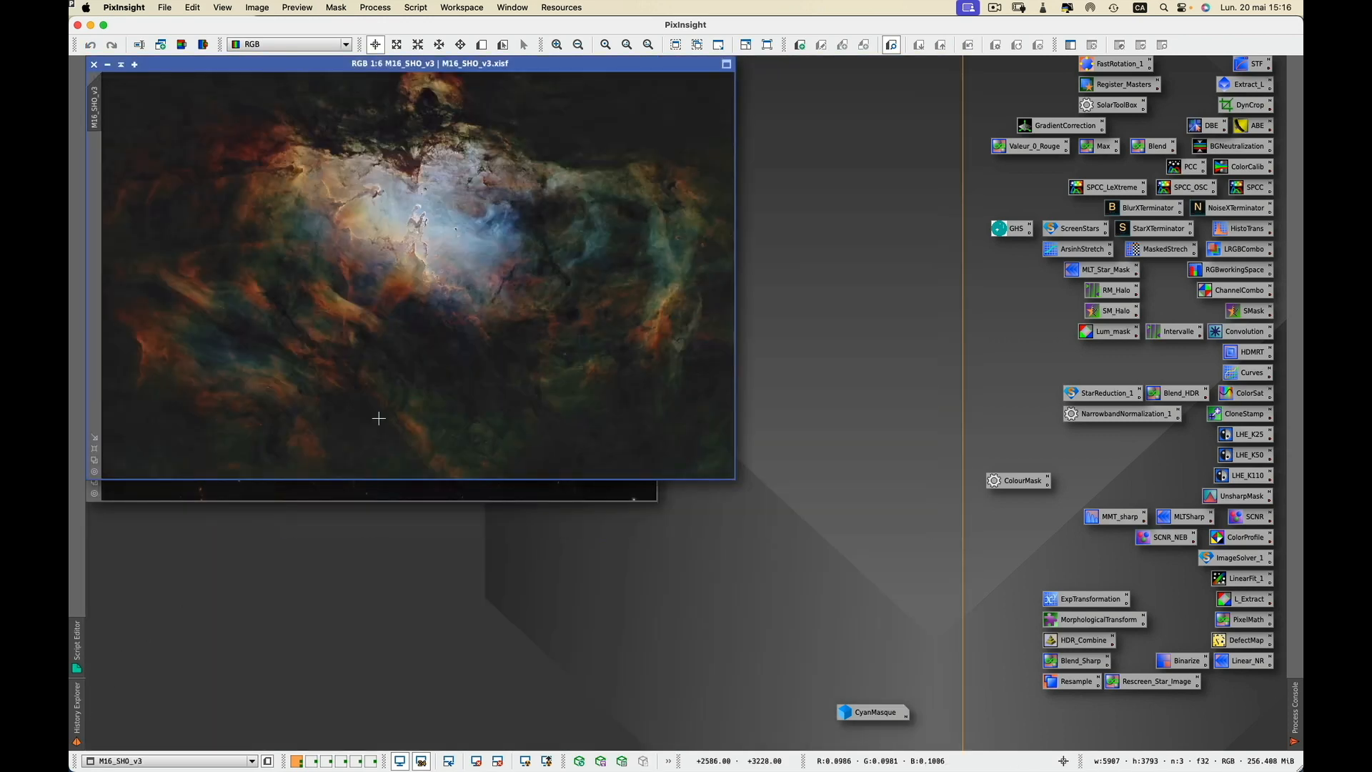
pyautogui.doubleClick(1027, 482)
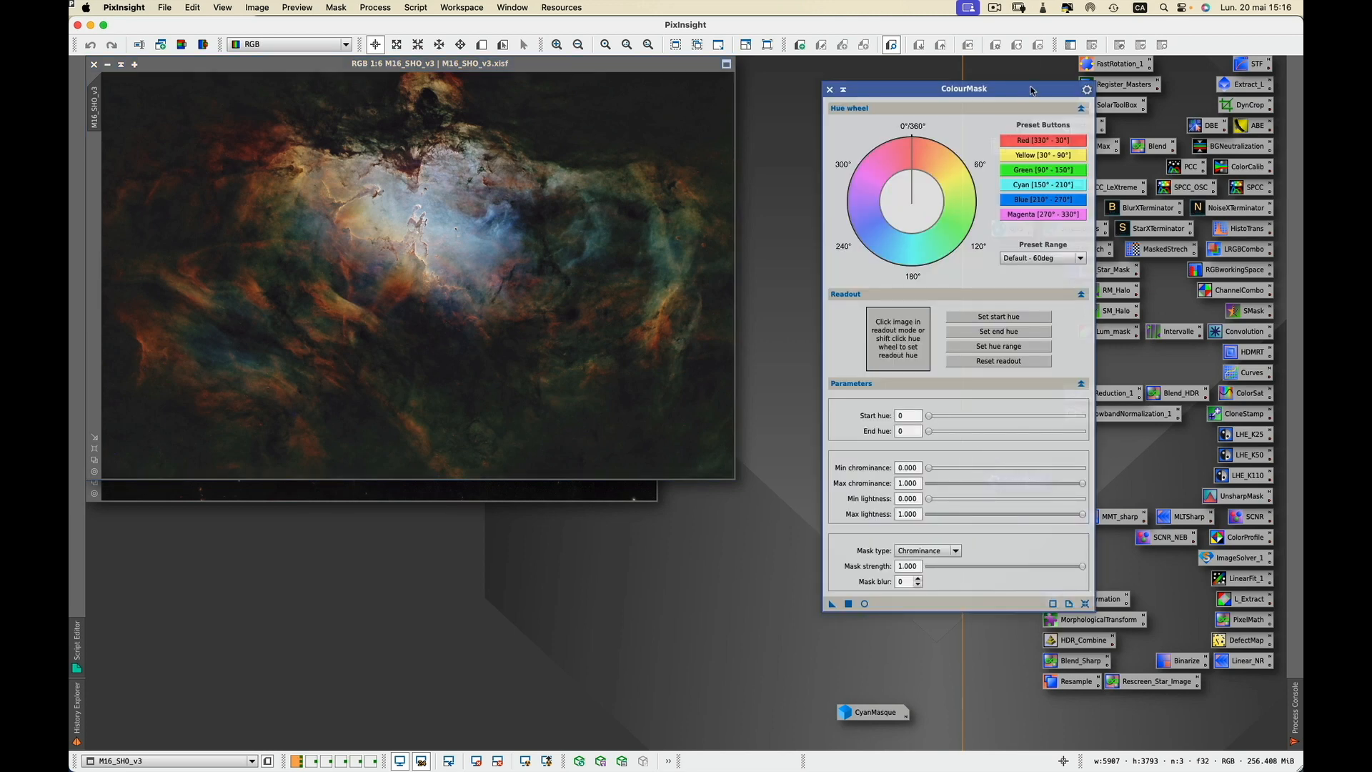
pyautogui.moveTo(1031, 90); pyautogui.dragTo(994, 78)
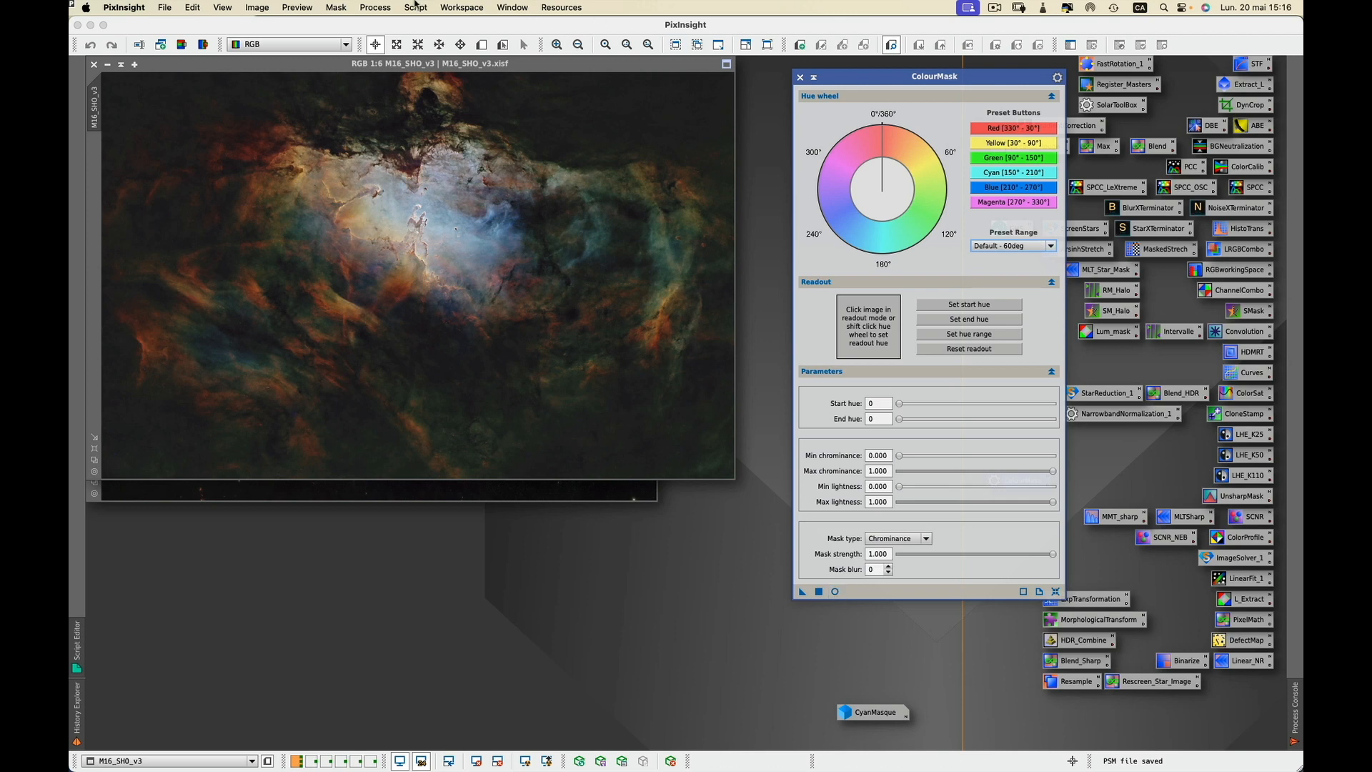
# Examine the older ColorMask utility script's options for comparison and dismiss it without running it.
pyautogui.click(415, 8)
pyautogui.moveTo(437, 228)
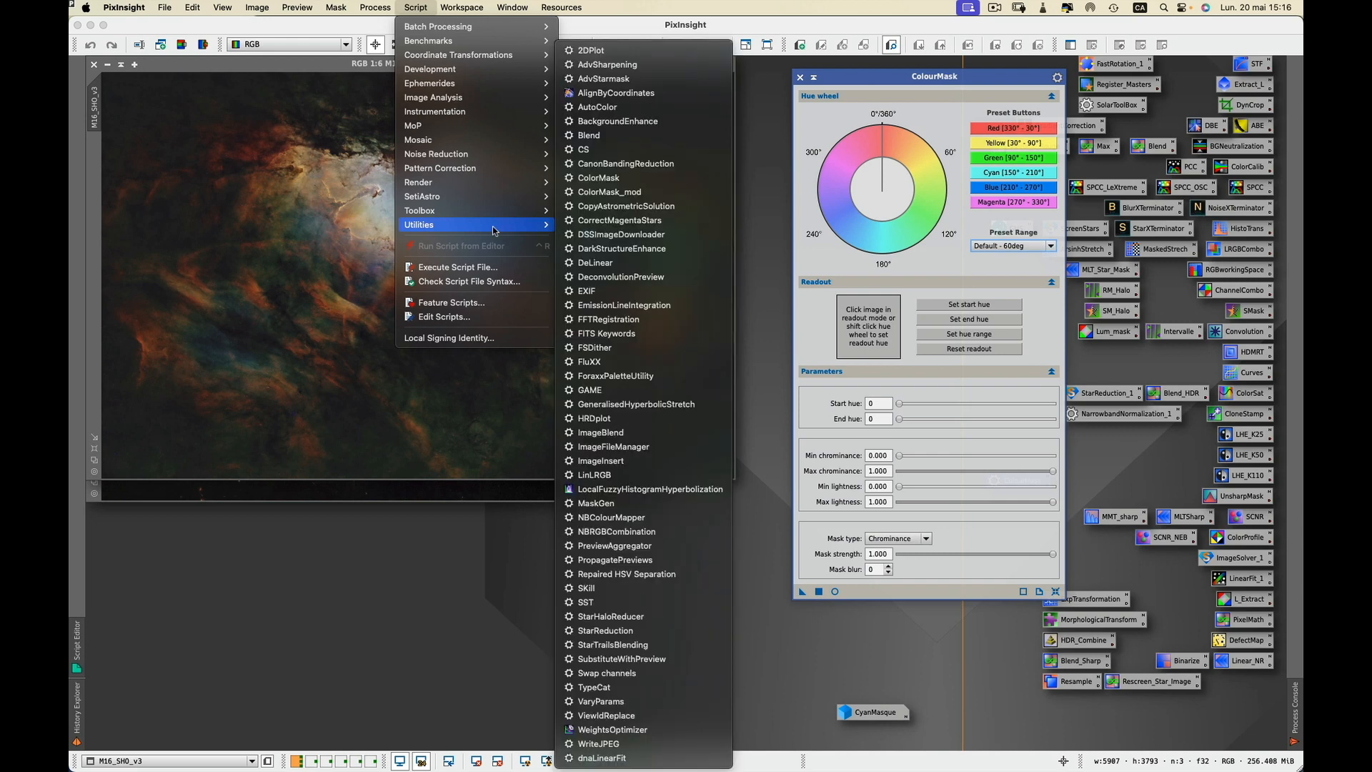
pyautogui.click(627, 179)
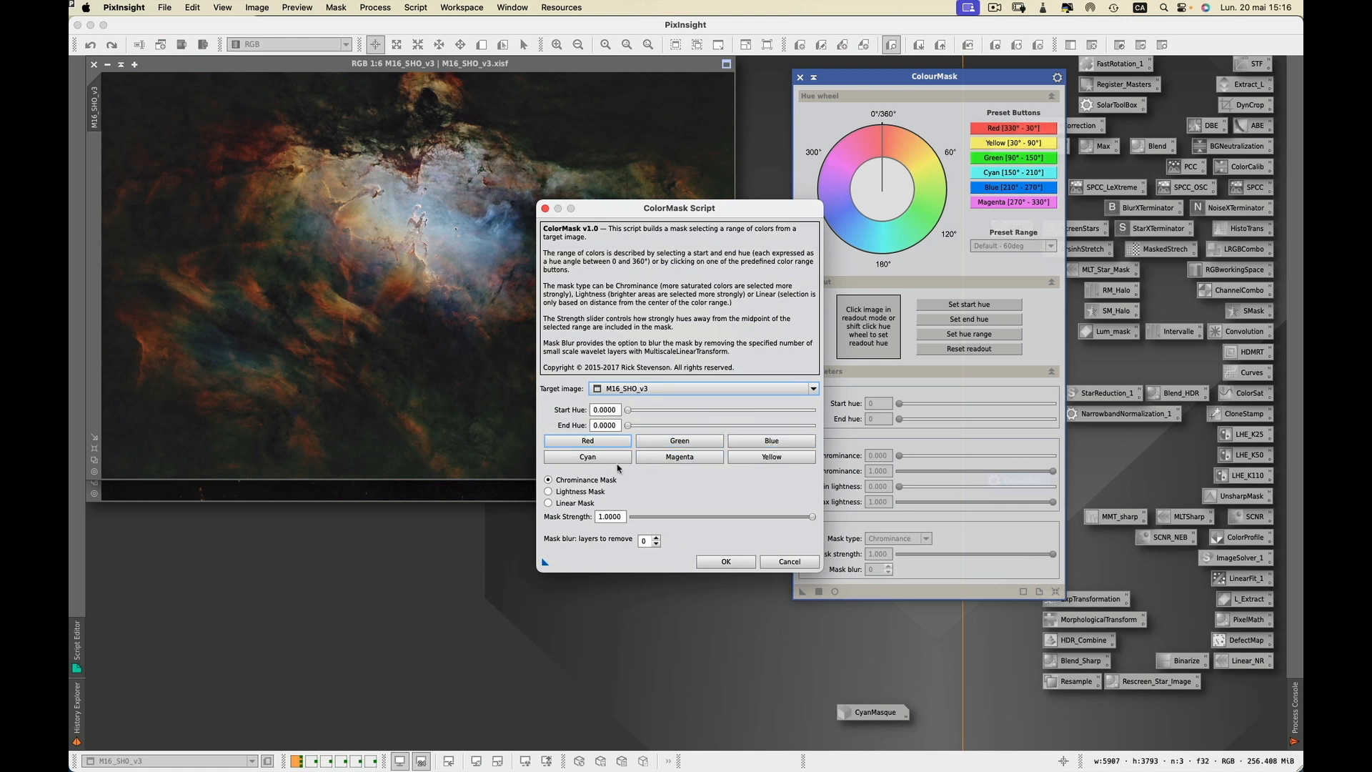
pyautogui.click(788, 562)
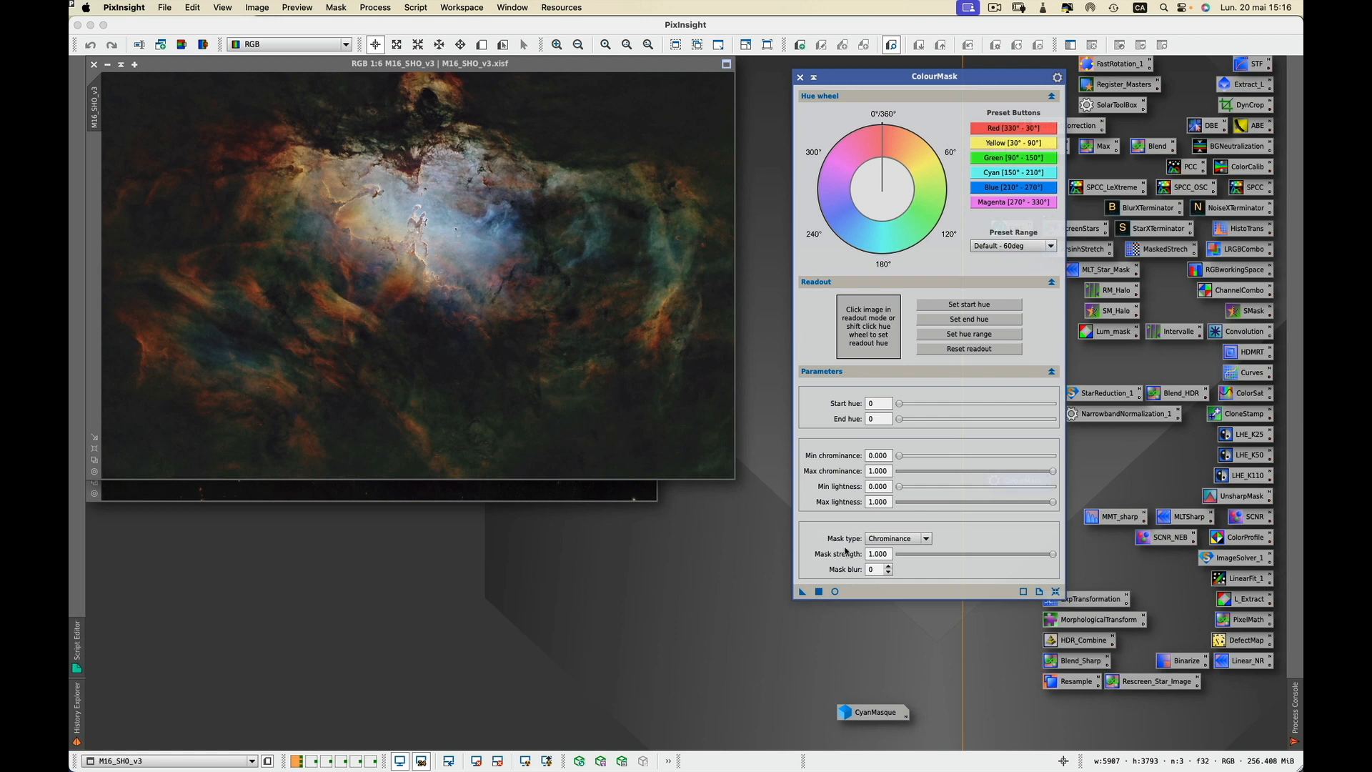
# Start ColourMask's real-time preview on M16_SHO_v3 and select the Blue 210°–270° hue preset.
pyautogui.click(835, 591)
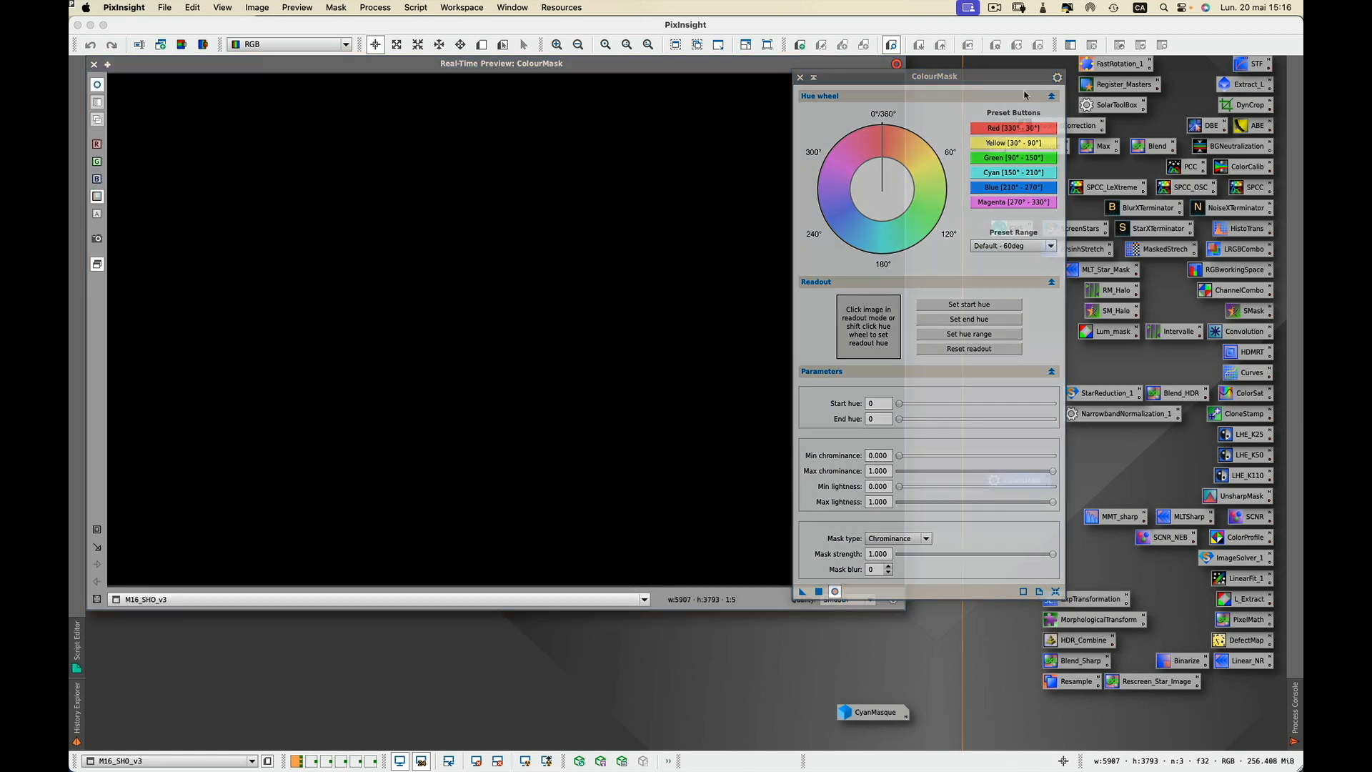
pyautogui.moveTo(1009, 75); pyautogui.dragTo(1113, 86)
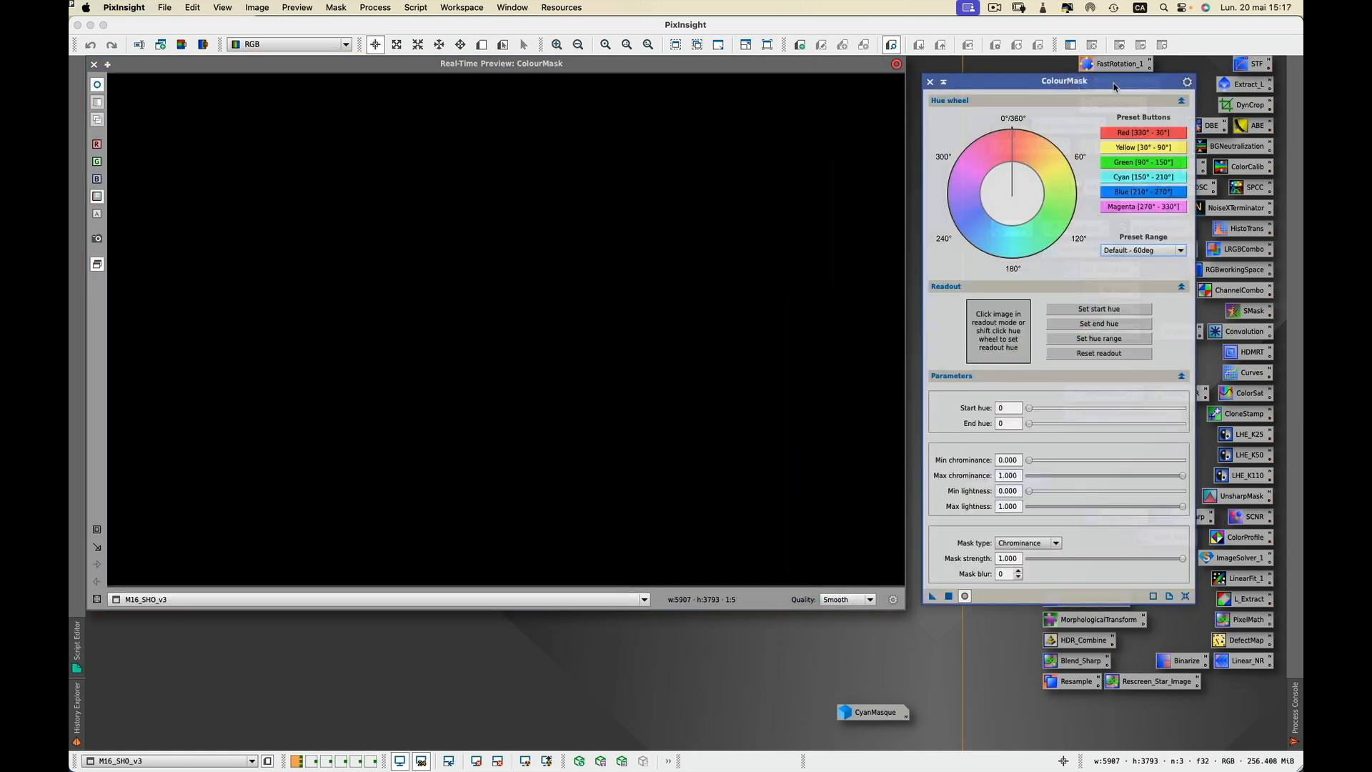
pyautogui.click(1127, 194)
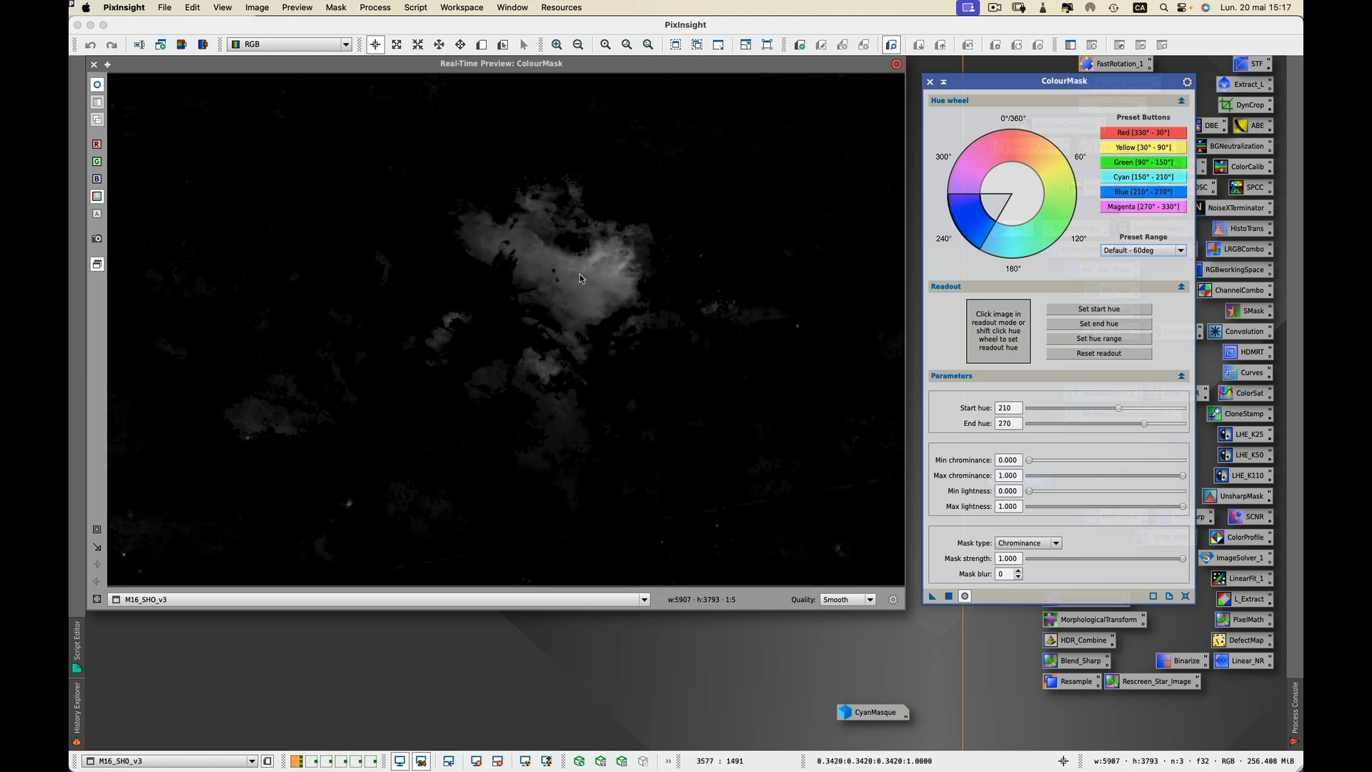
# Sample the hue of the blue nebulosity in M16_SHO_v3, moving the real-time preview aside and back.
pyautogui.click(668, 67)
pyautogui.moveTo(668, 64); pyautogui.dragTo(678, 314)
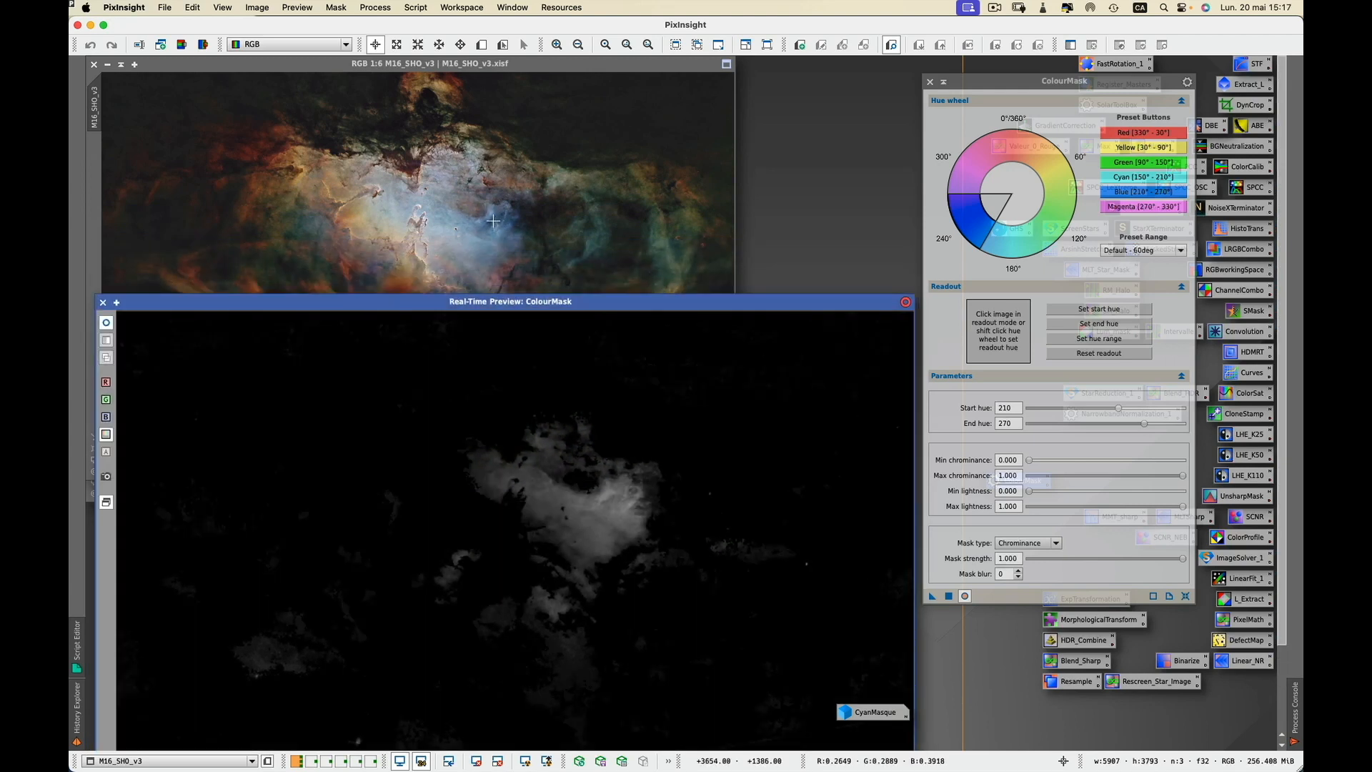
pyautogui.click(494, 218)
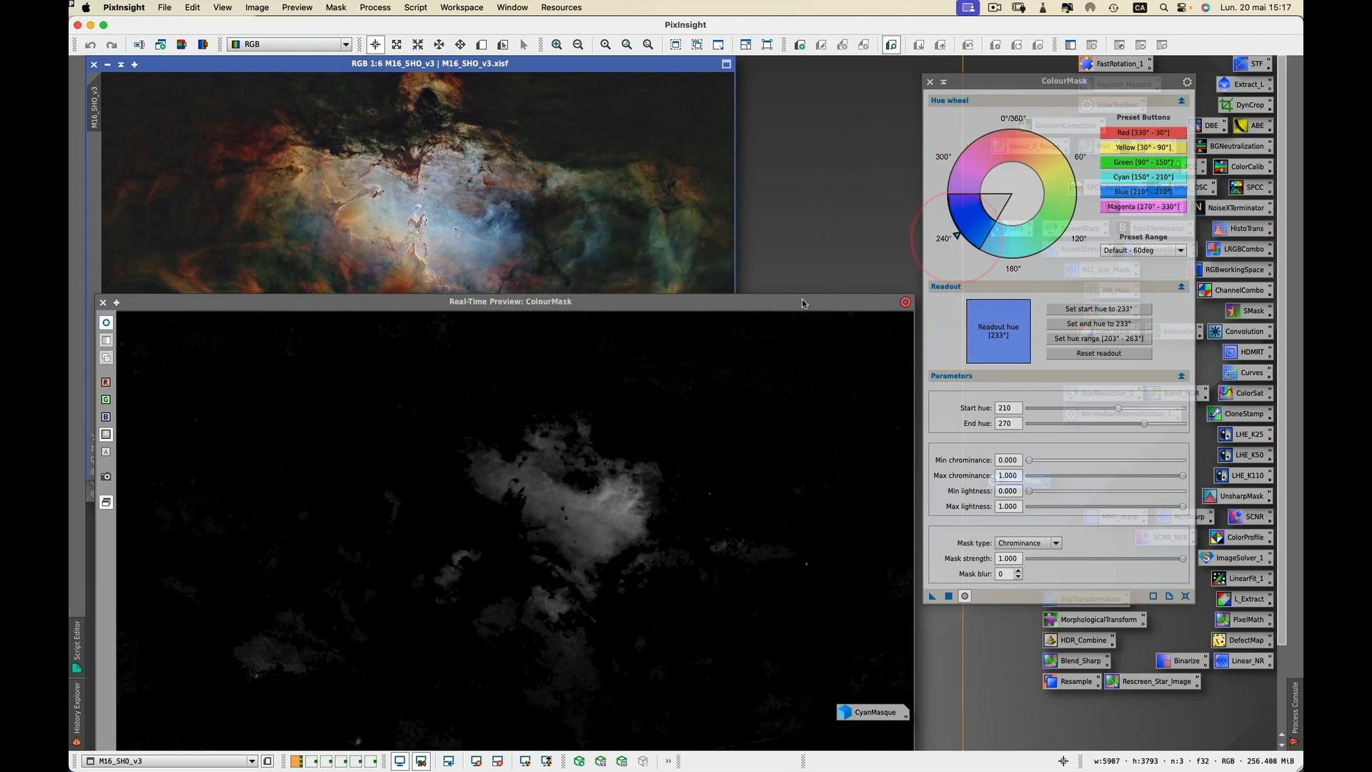
pyautogui.moveTo(802, 300); pyautogui.dragTo(803, 75)
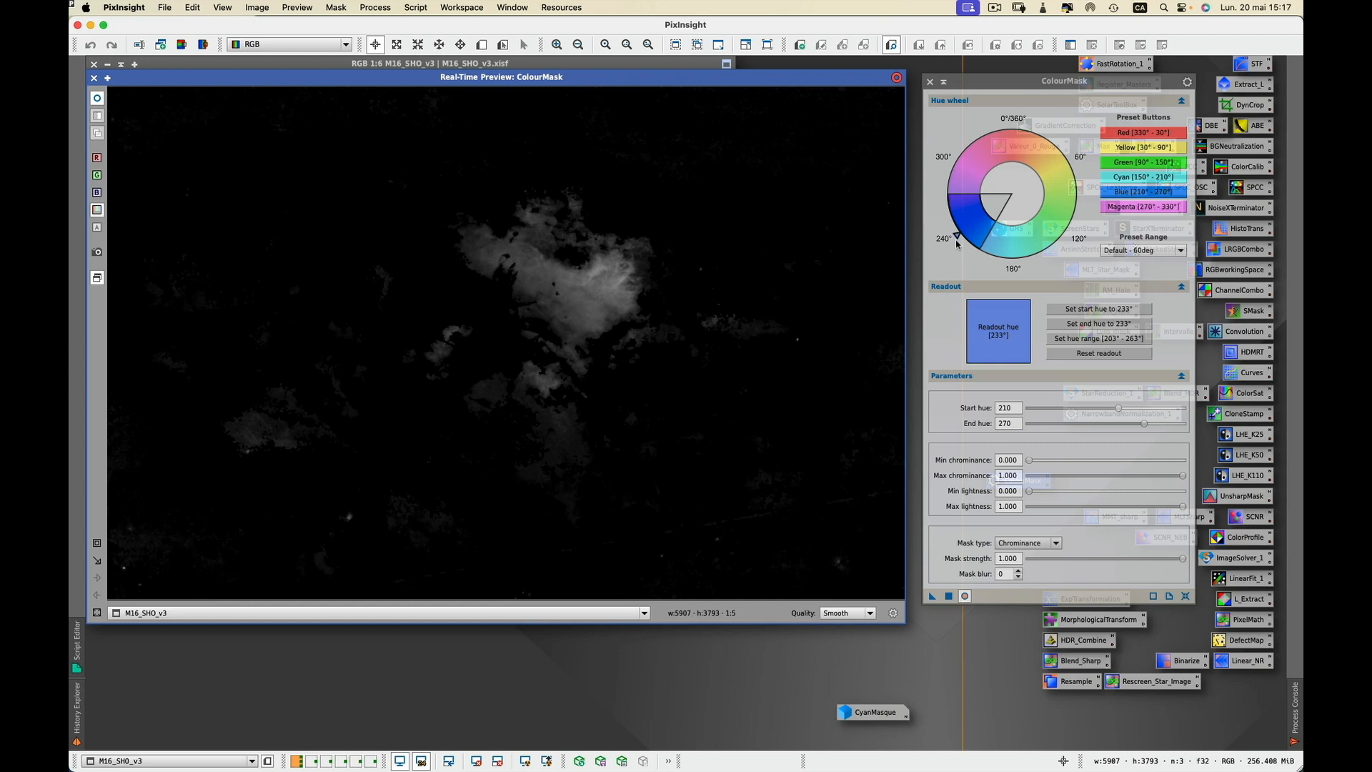
# Set ColourMask's preset range to UltraWide - 120deg.
pyautogui.click(1170, 250)
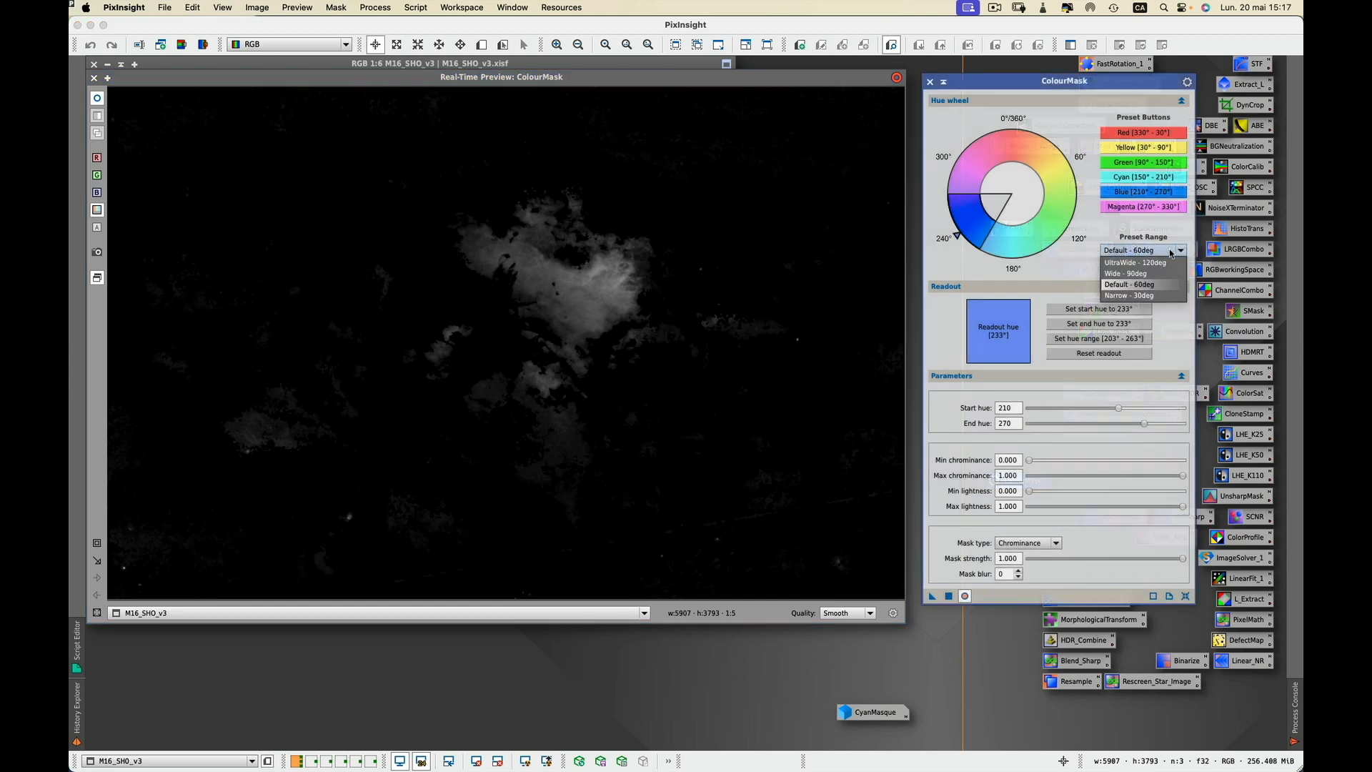
pyautogui.click(1163, 263)
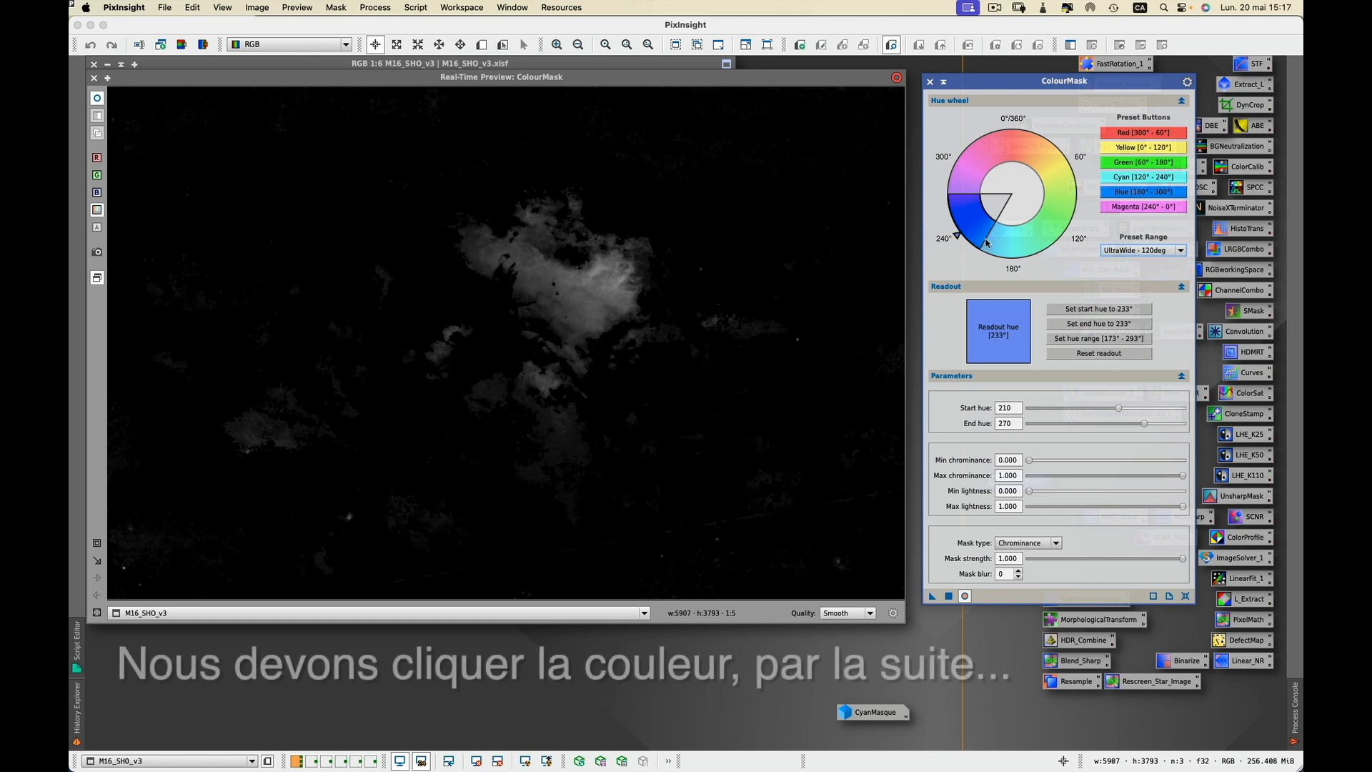
pyautogui.click(1119, 251)
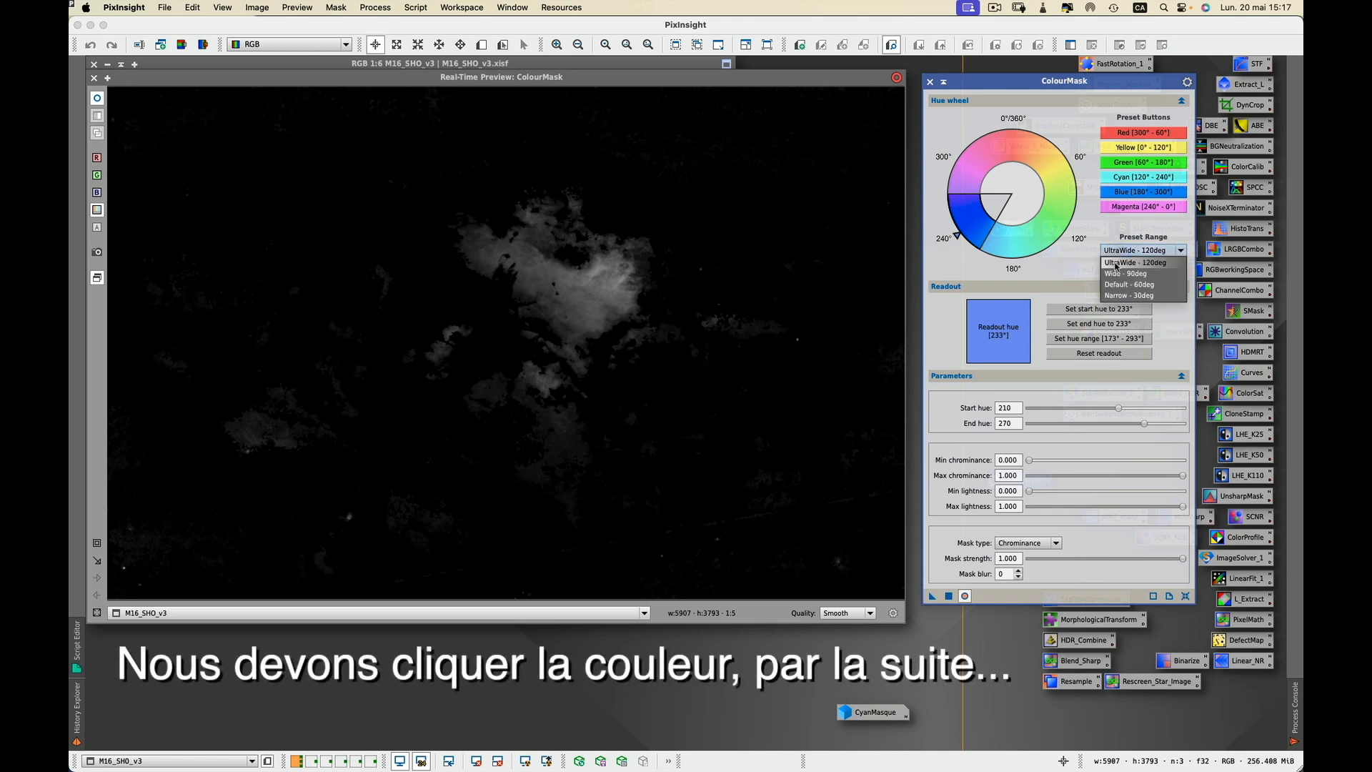
pyautogui.click(1116, 264)
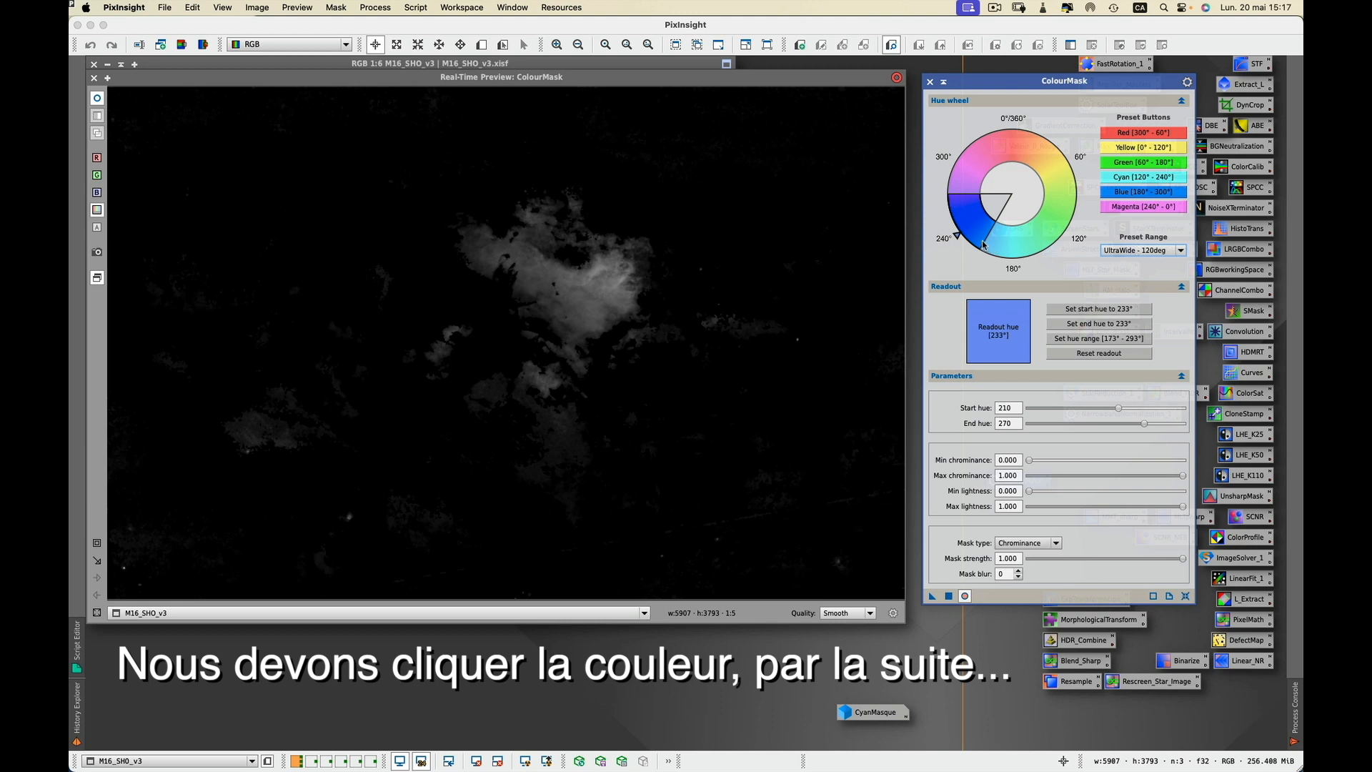
# Adjust the blue selection on the hue wheel to a start hue of 202 and an end hue of 268.
pyautogui.moveTo(983, 245); pyautogui.dragTo(1007, 250)
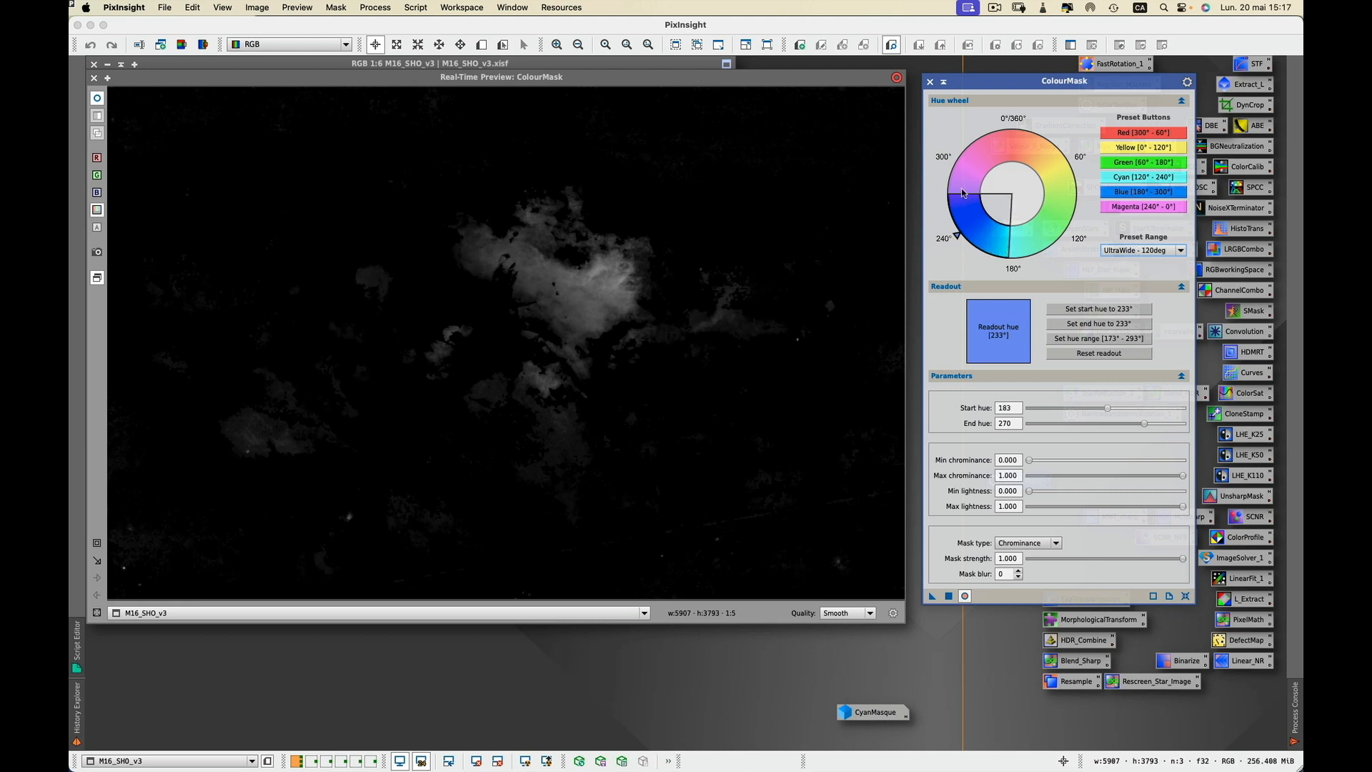
pyautogui.moveTo(959, 198)
pyautogui.mouseDown()
pyautogui.moveTo(964, 174)
pyautogui.moveTo(955, 194)
pyautogui.mouseUp()
pyautogui.moveTo(1010, 248); pyautogui.dragTo(990, 250)
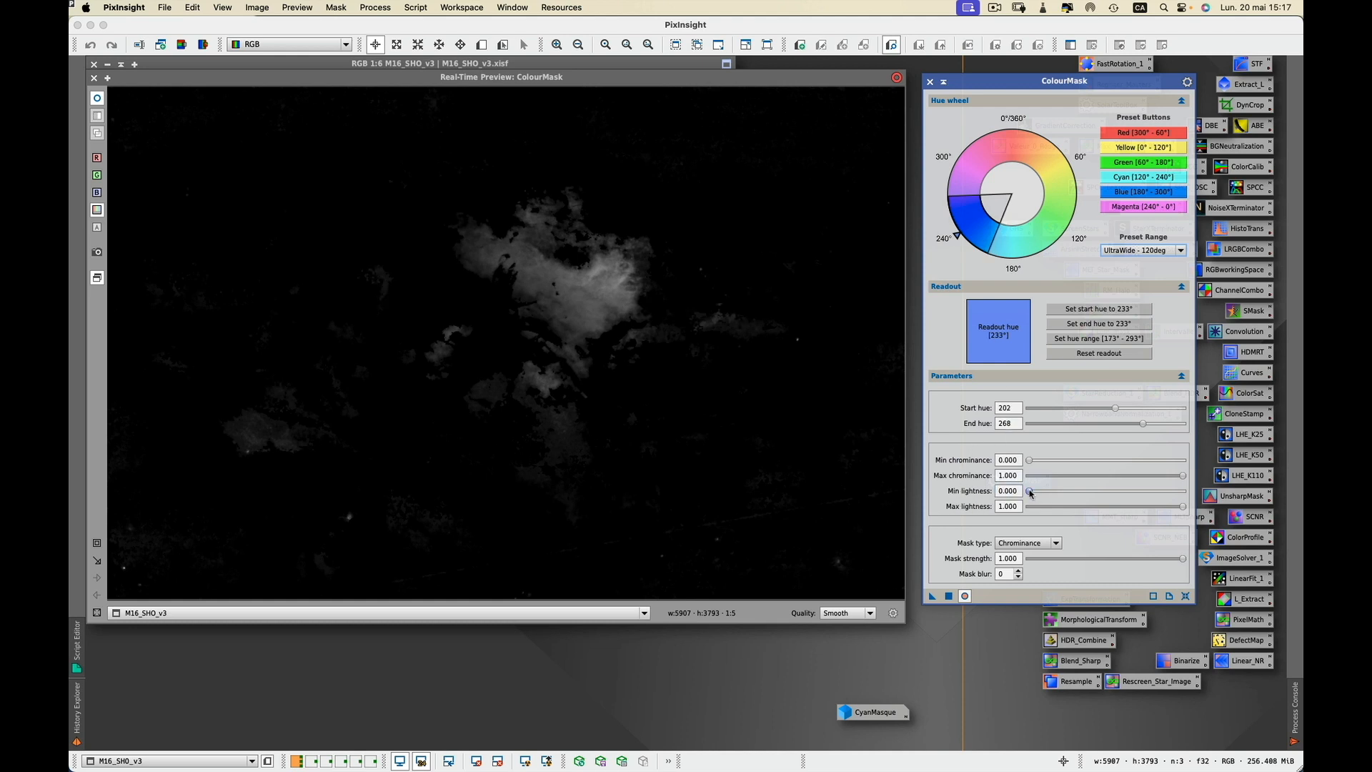
# Generate the M16_SHO_v3 colour mask with a minimum lightness of 0.210 and a mask blur of 3.
pyautogui.moveTo(1030, 492); pyautogui.dragTo(1060, 500)
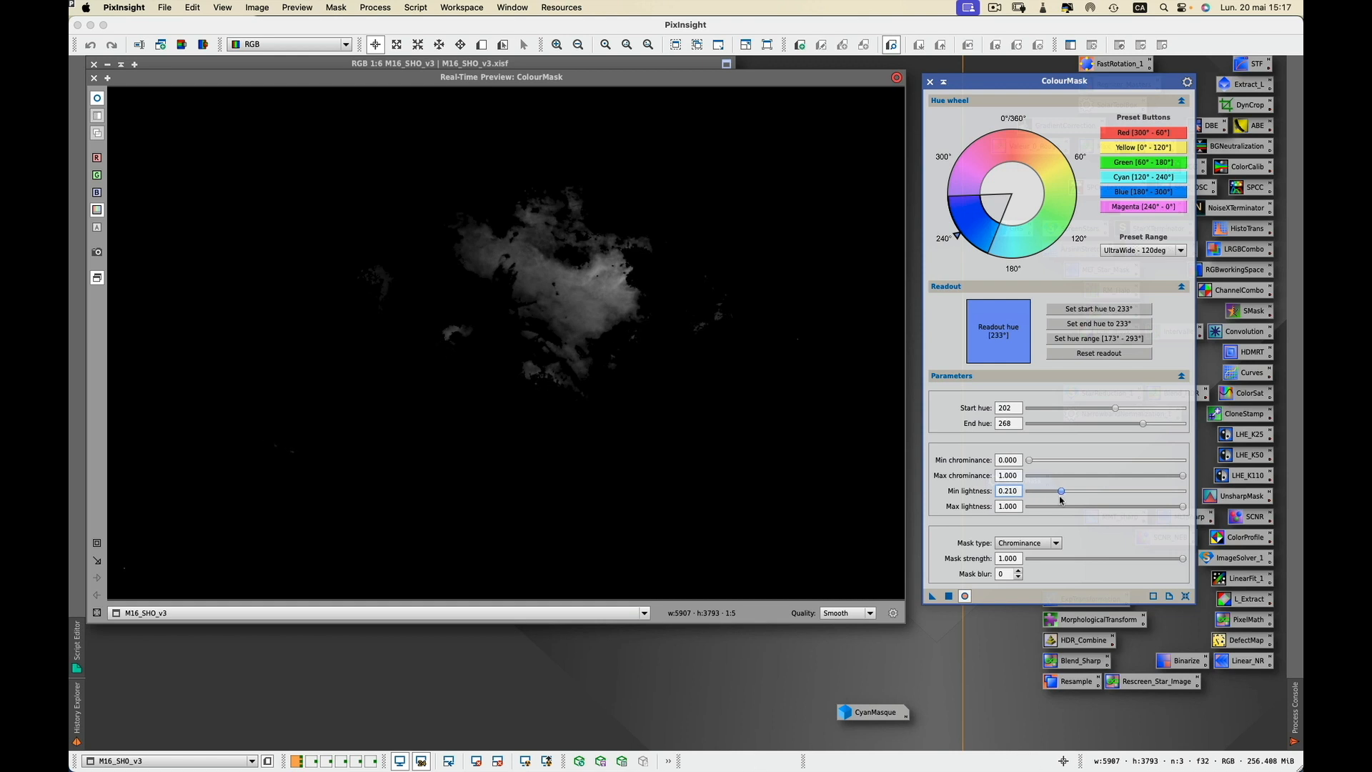
pyautogui.doubleClick(1019, 572)
pyautogui.click(1019, 572)
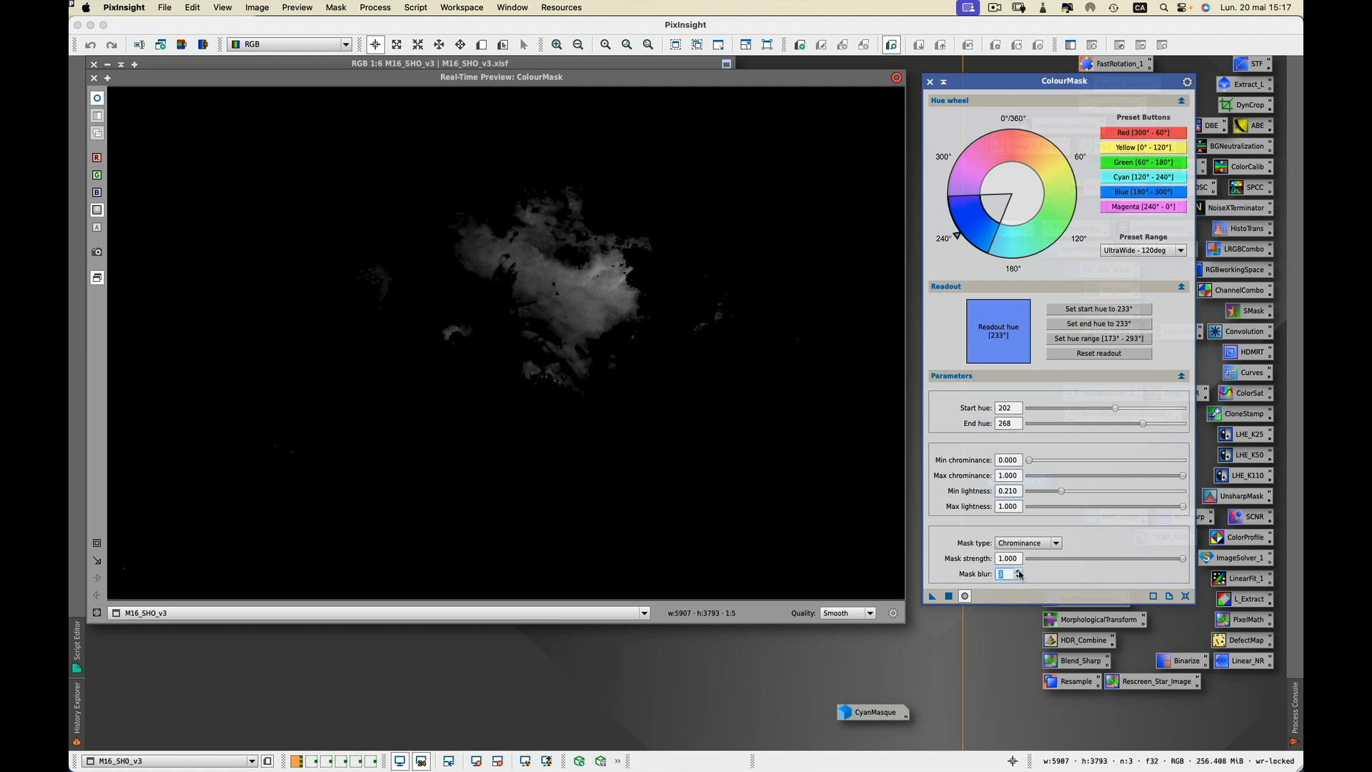
pyautogui.click(948, 596)
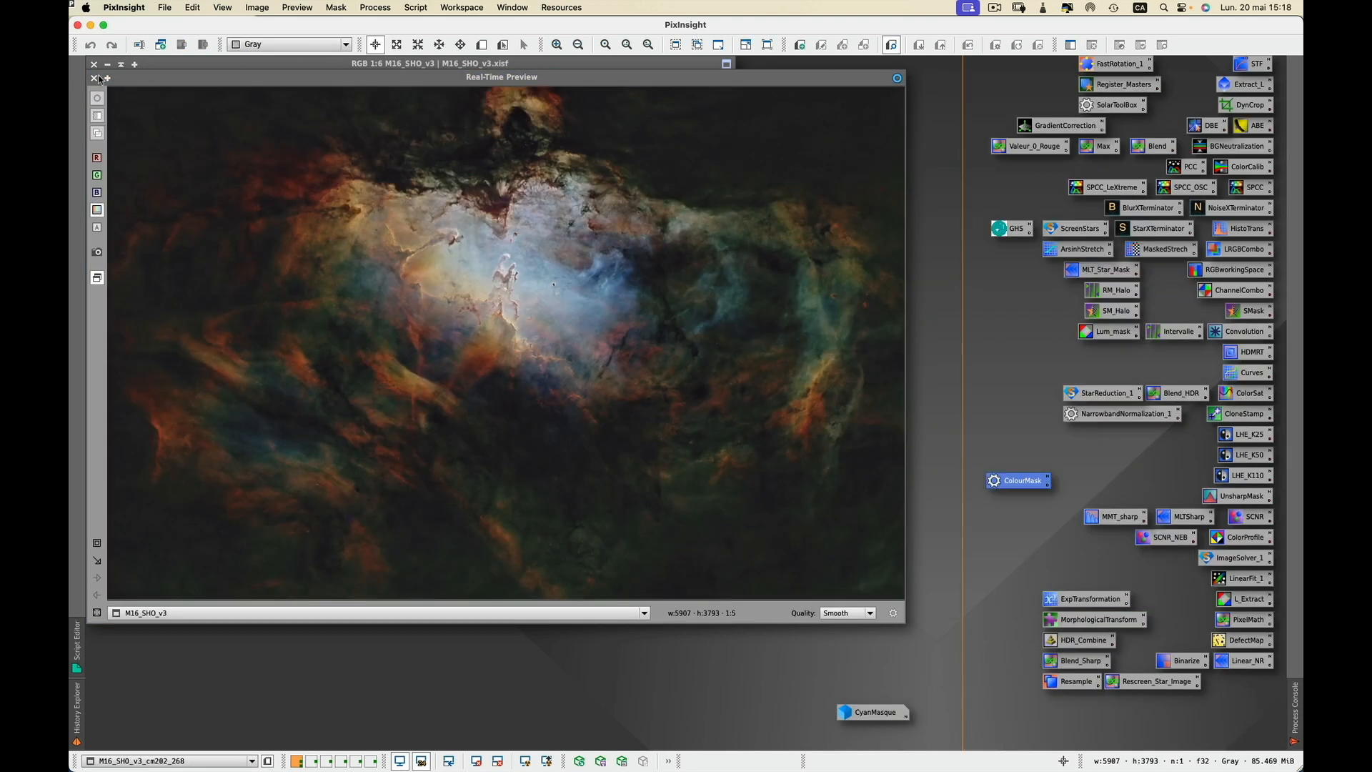
# Close the real-time preview and move the M16_SHO_v3_cm202_268 mask window down to uncover more of M16_SHO_v3.
pyautogui.click(95, 78)
pyautogui.click(95, 79)
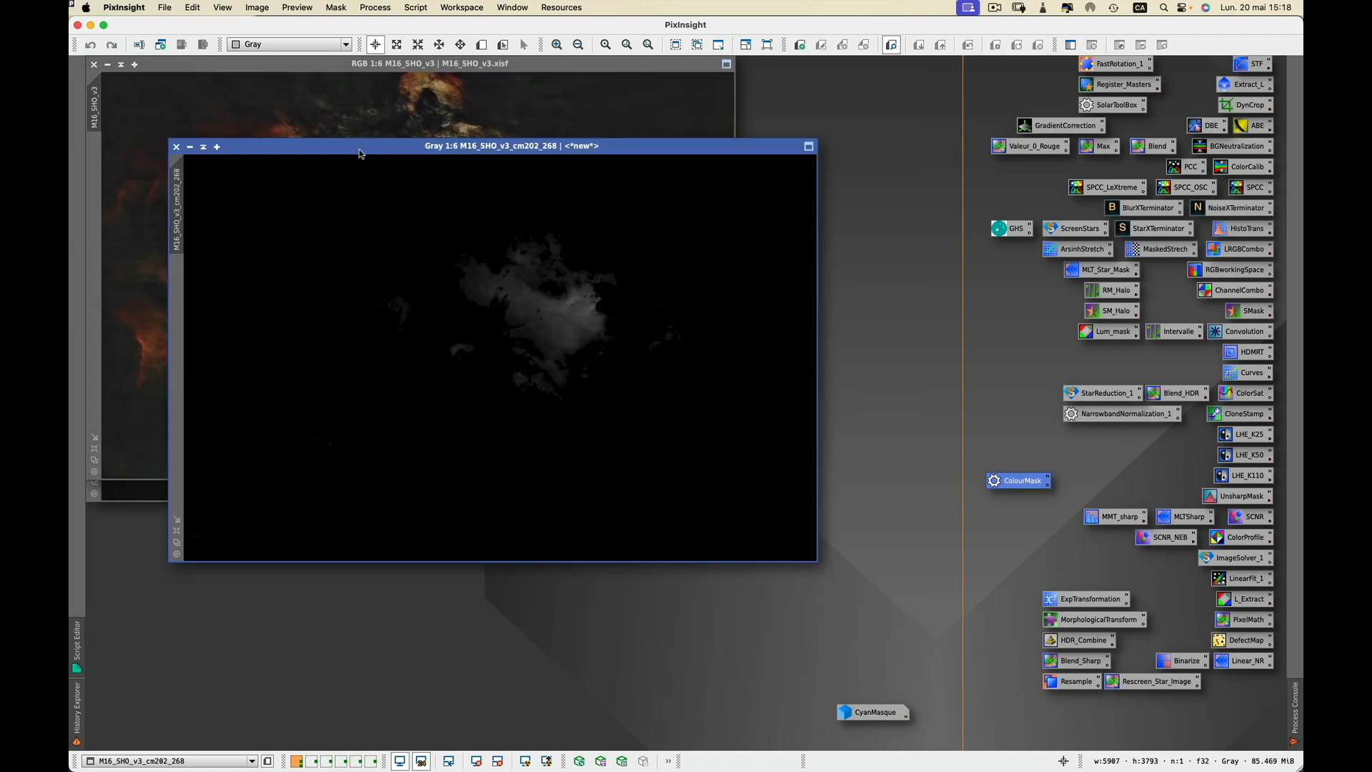
pyautogui.moveTo(371, 147); pyautogui.dragTo(386, 221)
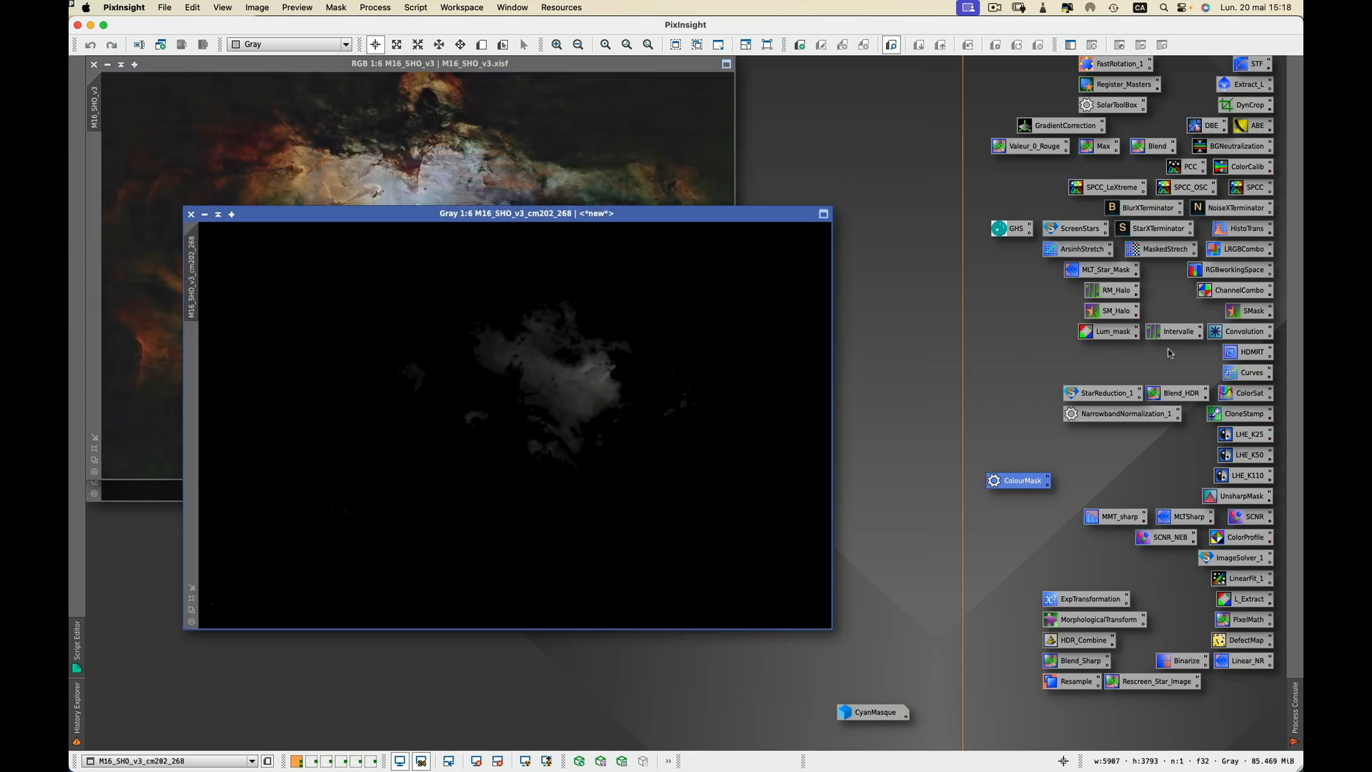
# Brighten the M16_SHO_v3_cm202_268 mask using CurvesTransformation with real-time preview and an RGB/K curve point at input 0.41316, output 0.67969.
pyautogui.doubleClick(1243, 375)
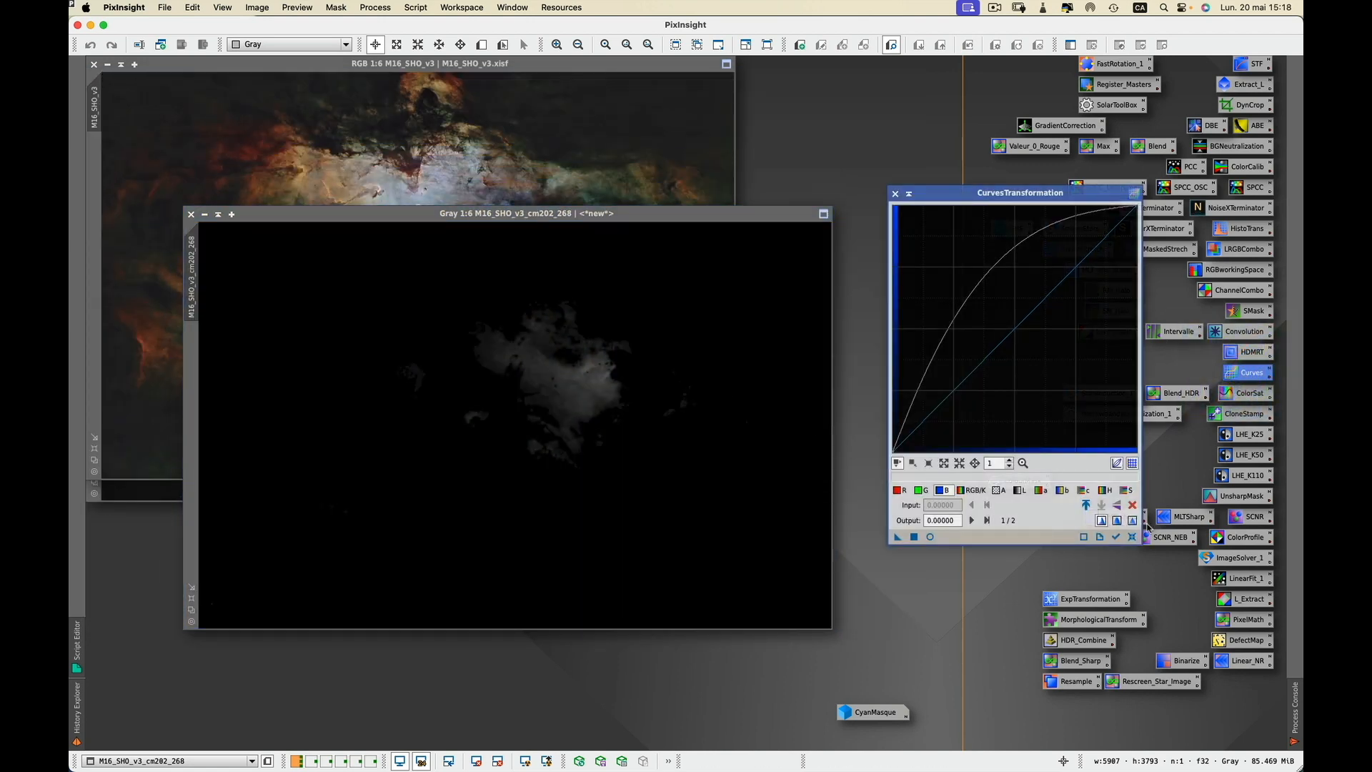
pyautogui.click(1119, 541)
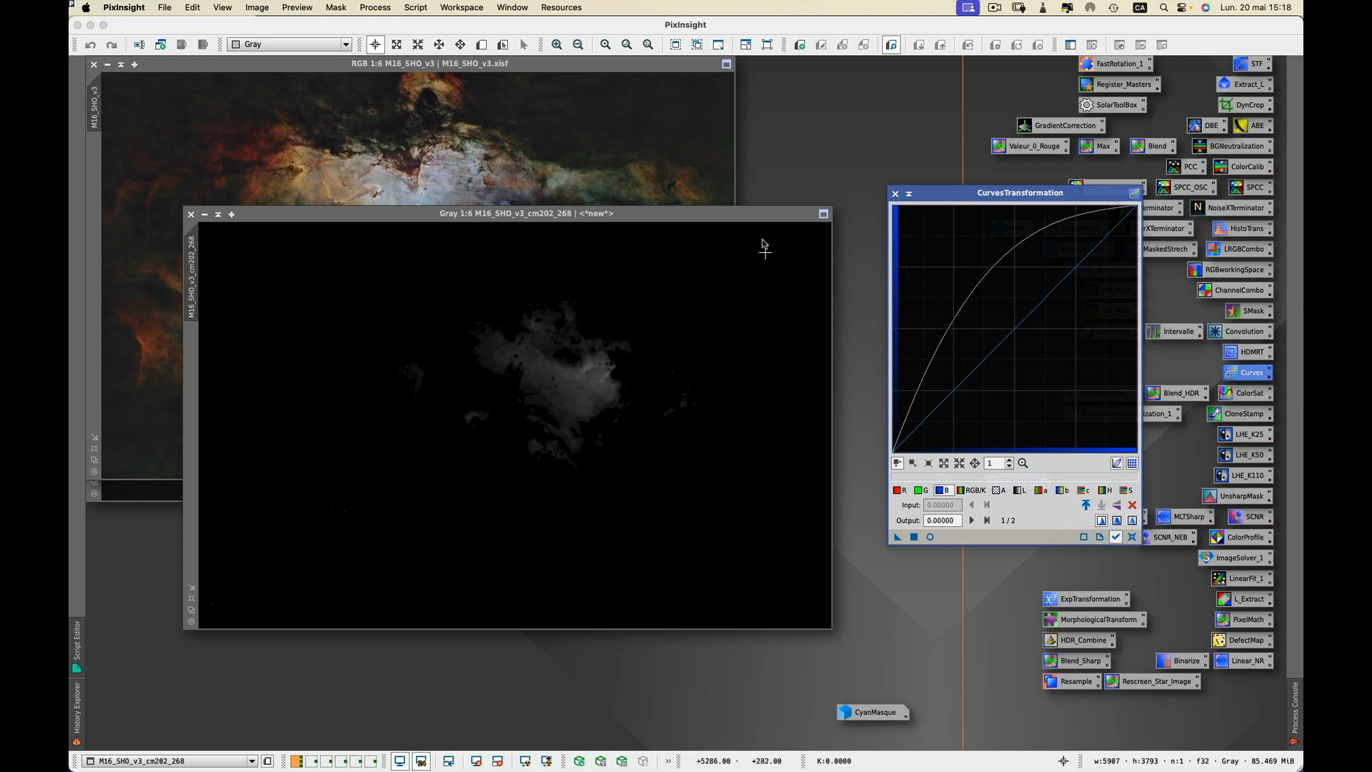
pyautogui.click(1116, 541)
pyautogui.click(931, 537)
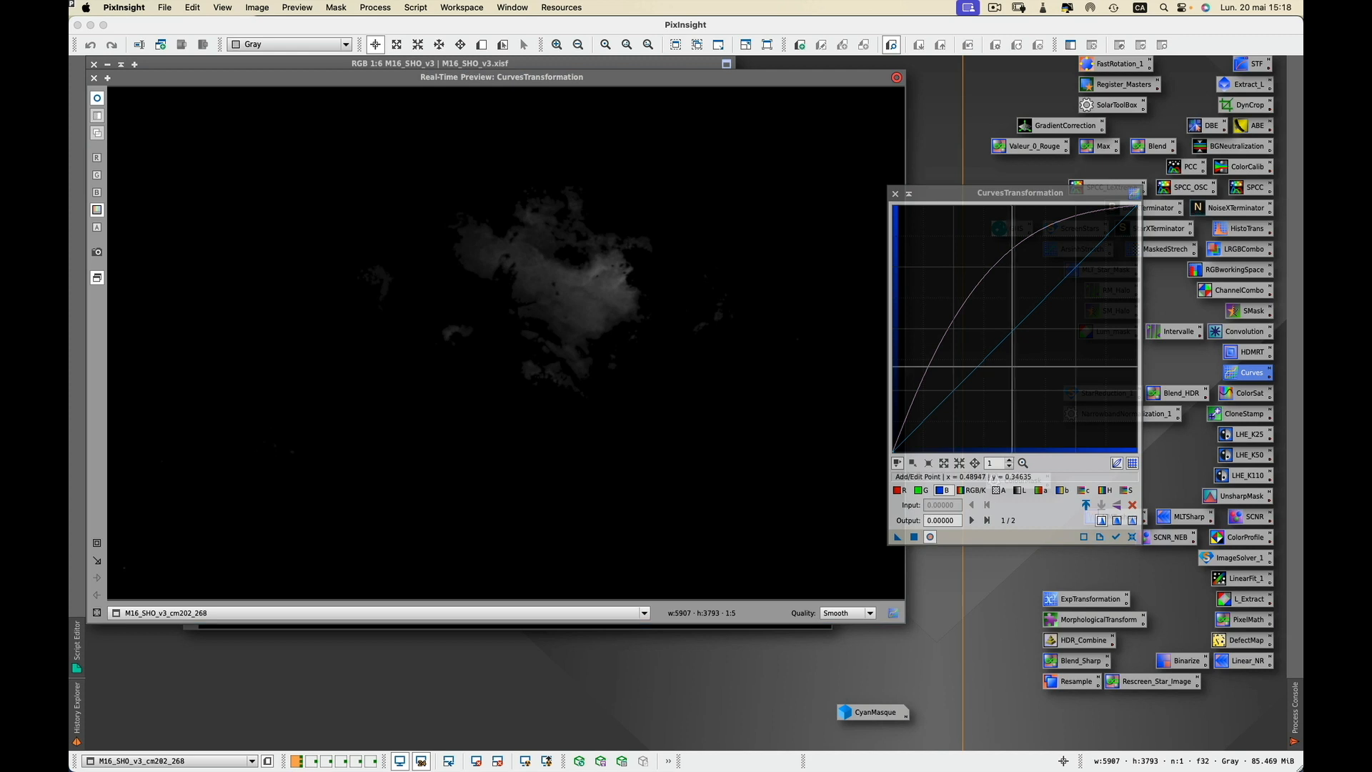
pyautogui.click(978, 490)
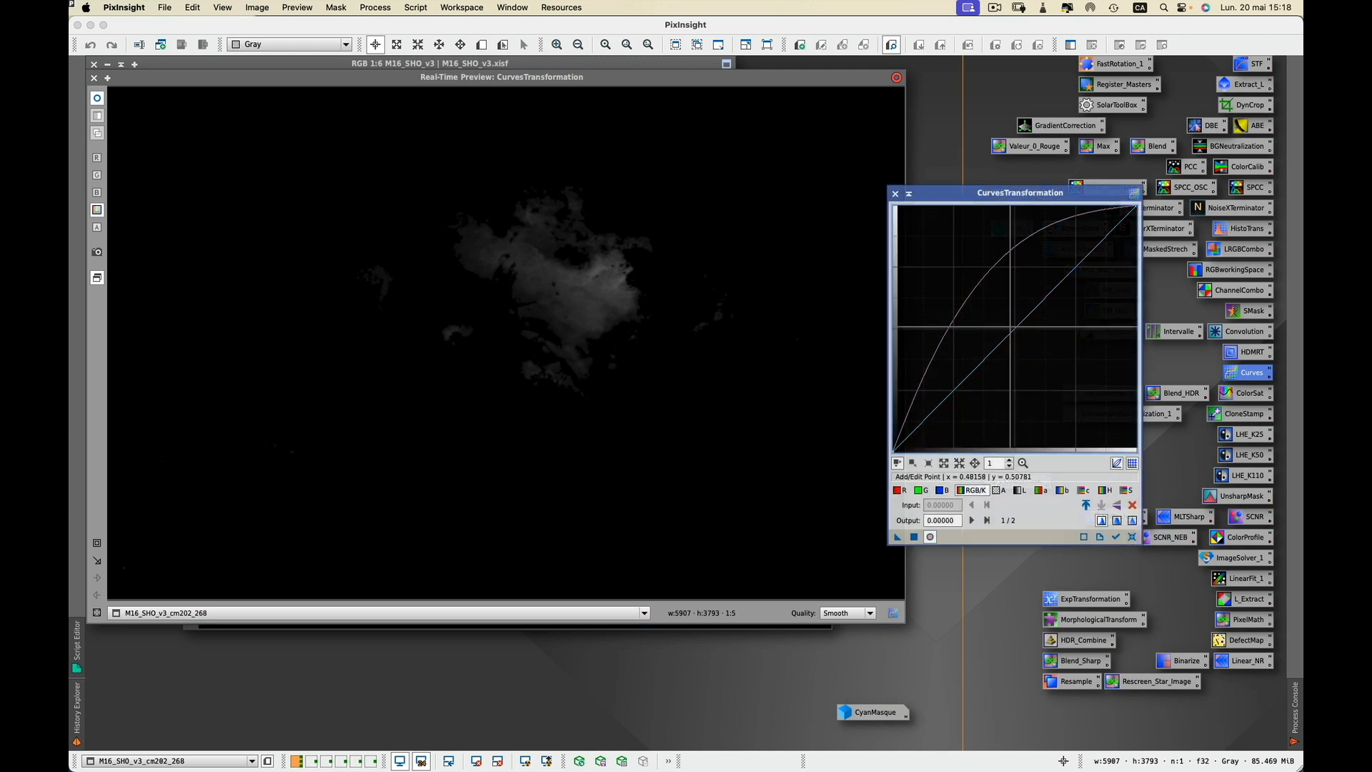
pyautogui.moveTo(1013, 330); pyautogui.dragTo(993, 284)
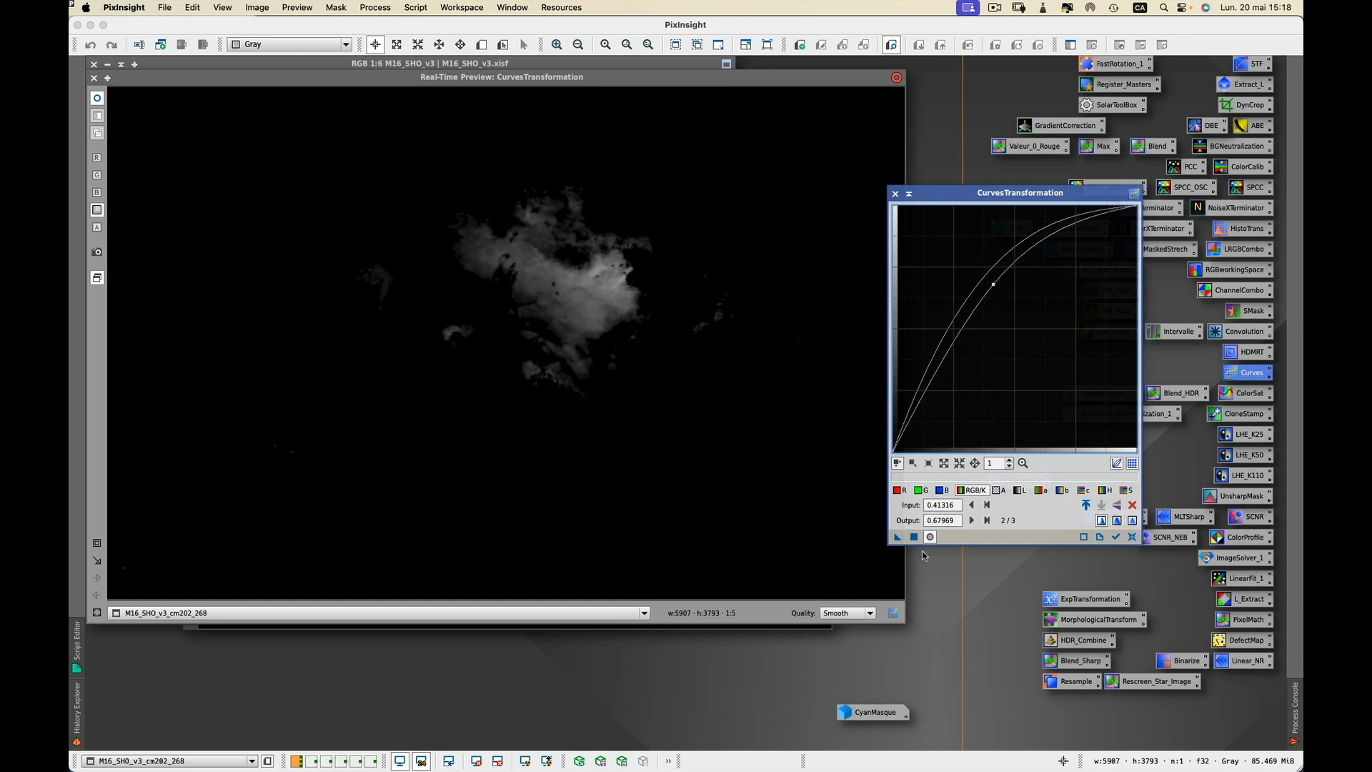
pyautogui.click(913, 537)
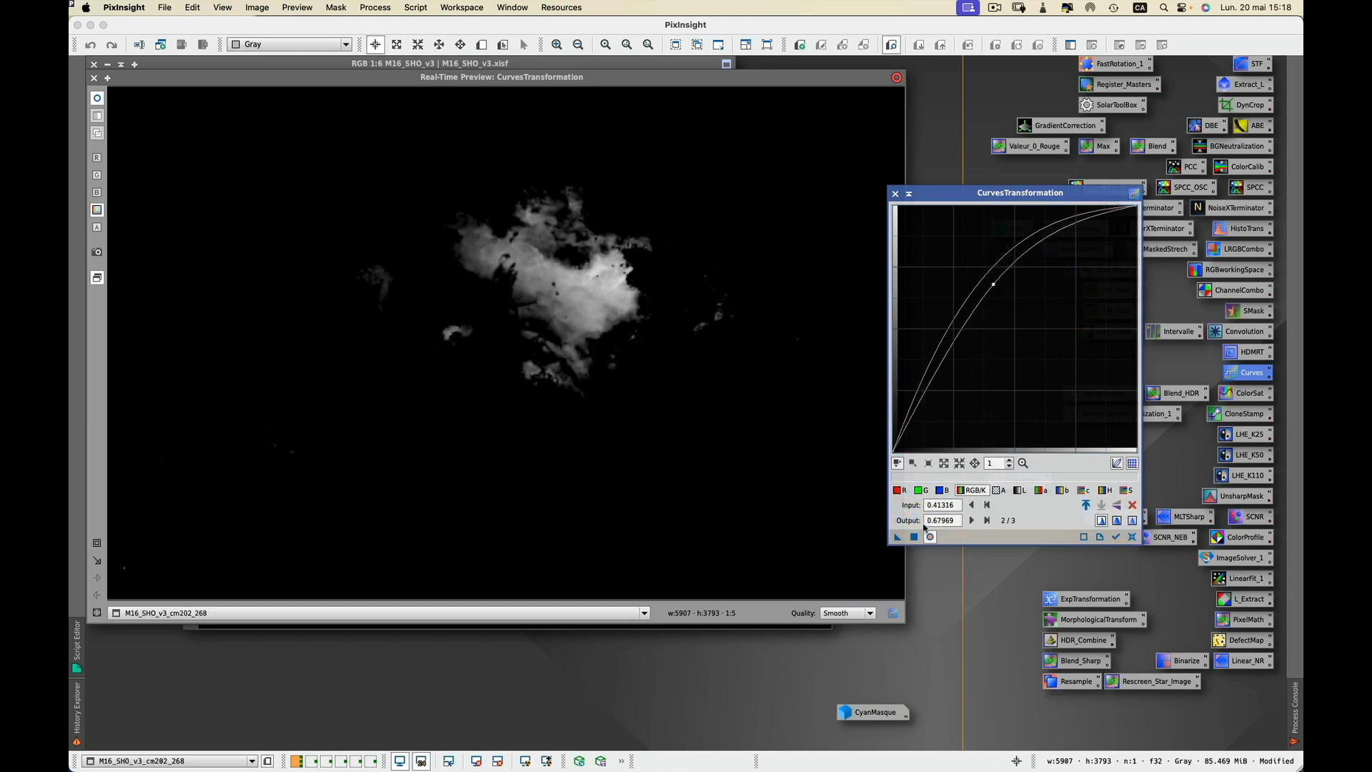
pyautogui.click(895, 194)
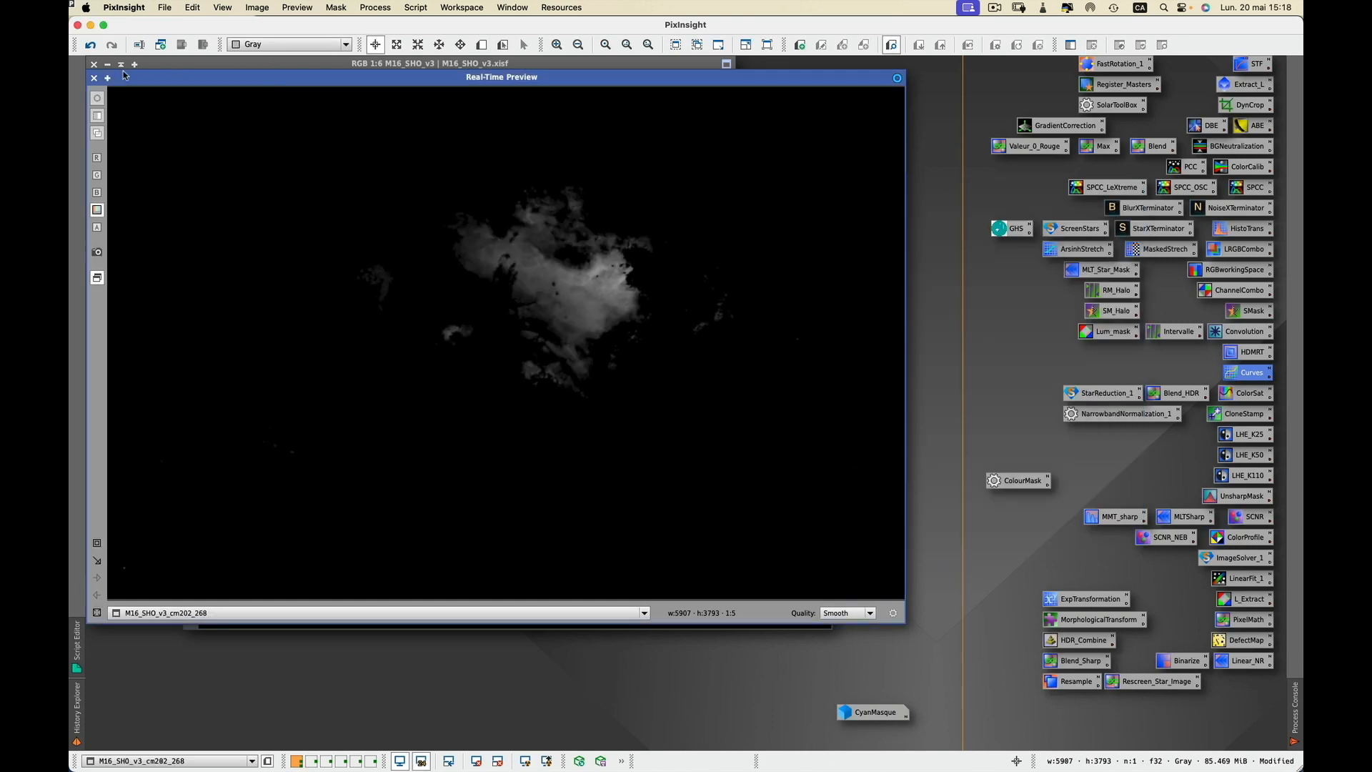
pyautogui.click(94, 78)
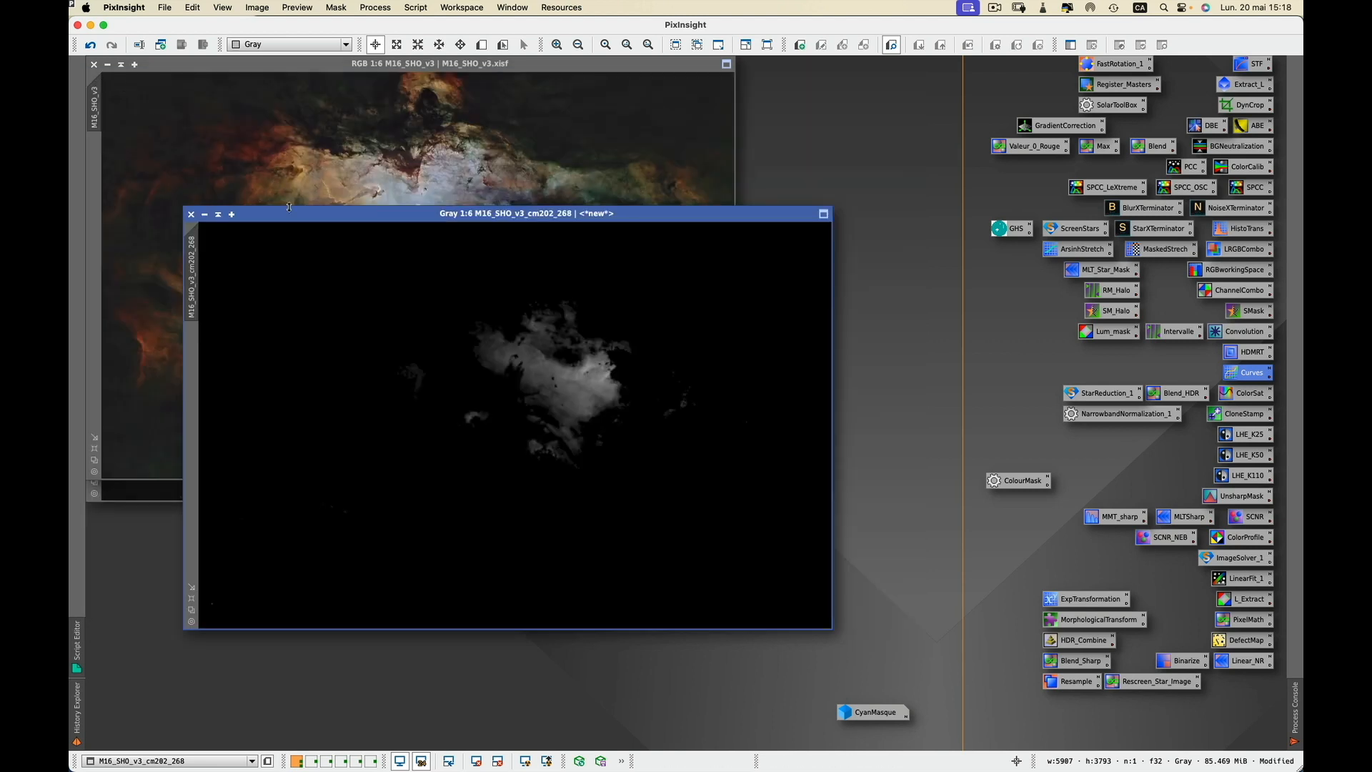
# Apply the M16_SHO_v3_cm202_268 mask to M16_SHO_v3 and park the iconized mask just above CyanMasque.
pyautogui.moveTo(304, 213); pyautogui.dragTo(380, 166)
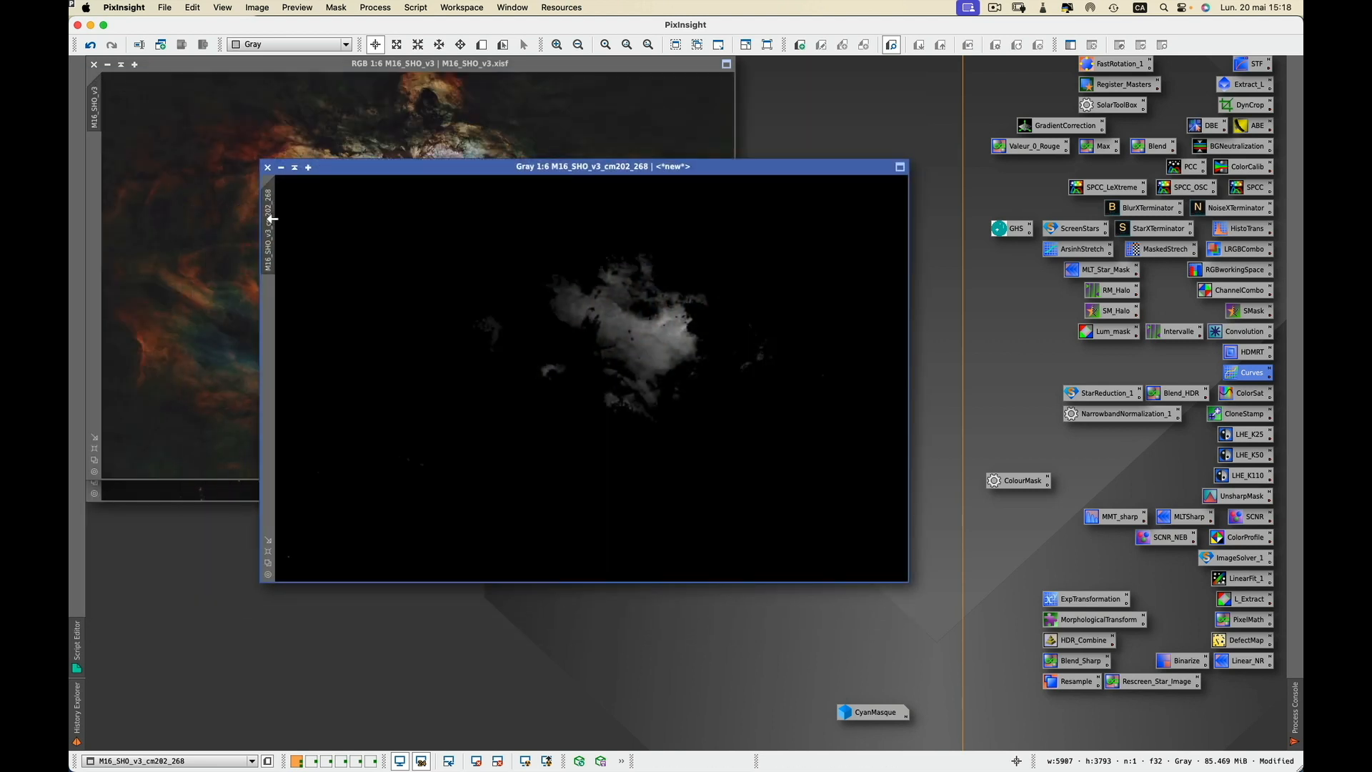
pyautogui.moveTo(244, 223); pyautogui.dragTo(94, 179)
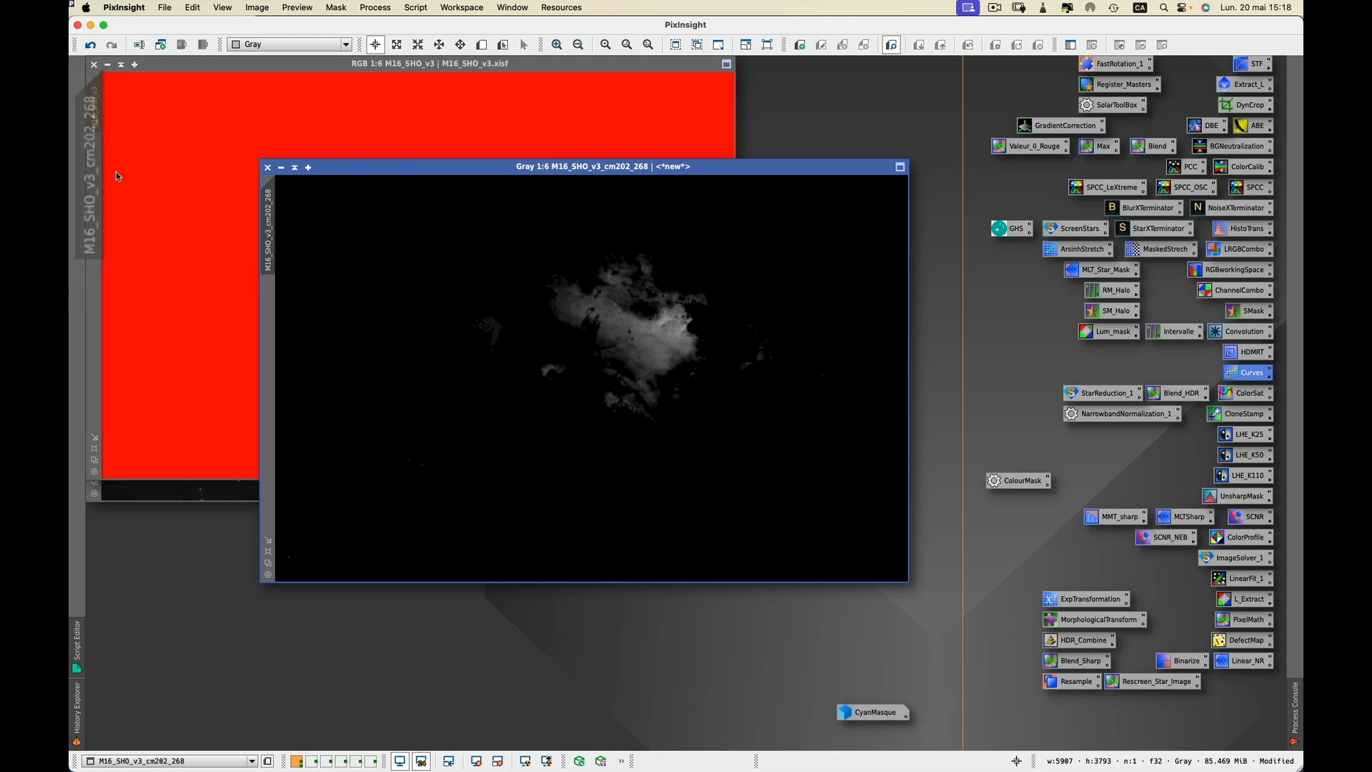
pyautogui.click(307, 168)
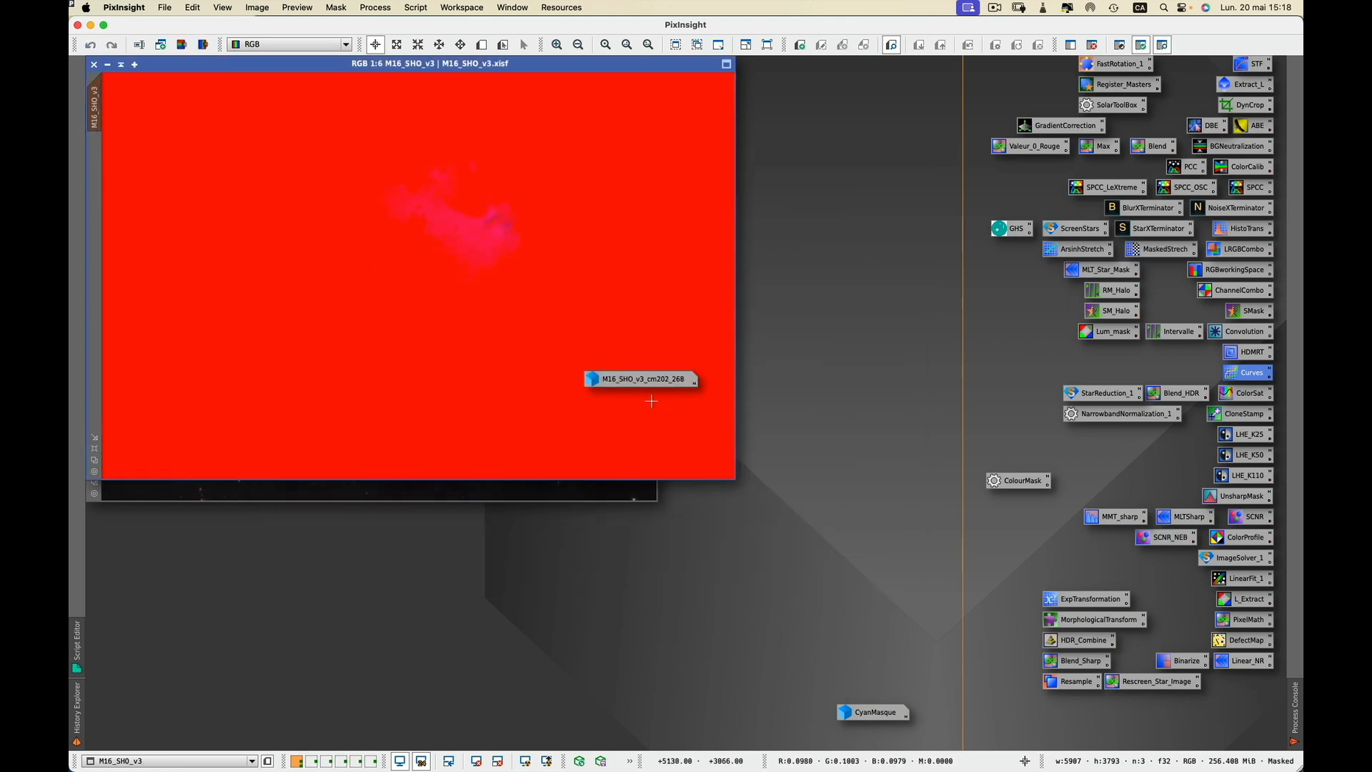
pyautogui.moveTo(653, 382); pyautogui.dragTo(895, 693)
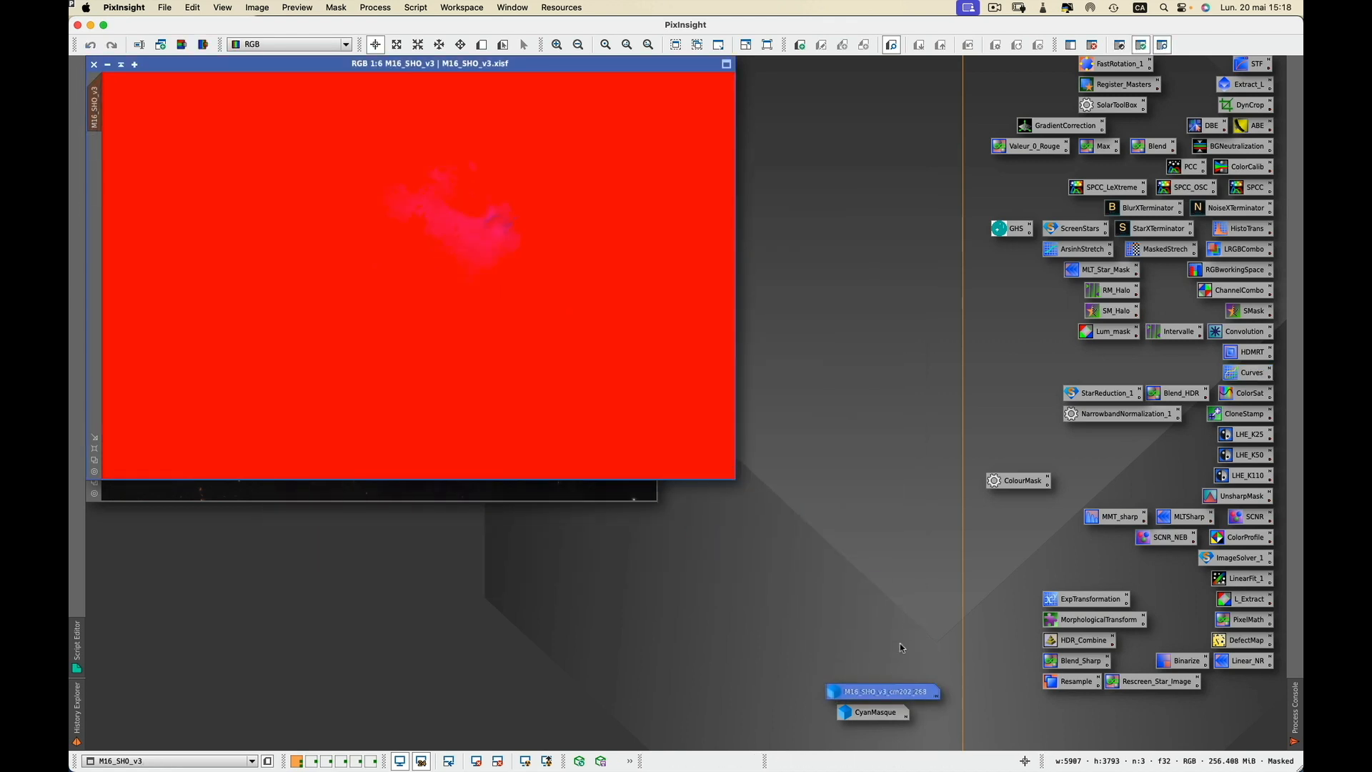
# Check the mask on M16_SHO_v3 by inverting it and restoring it, and hide the red mask overlay.
pyautogui.click(1118, 44)
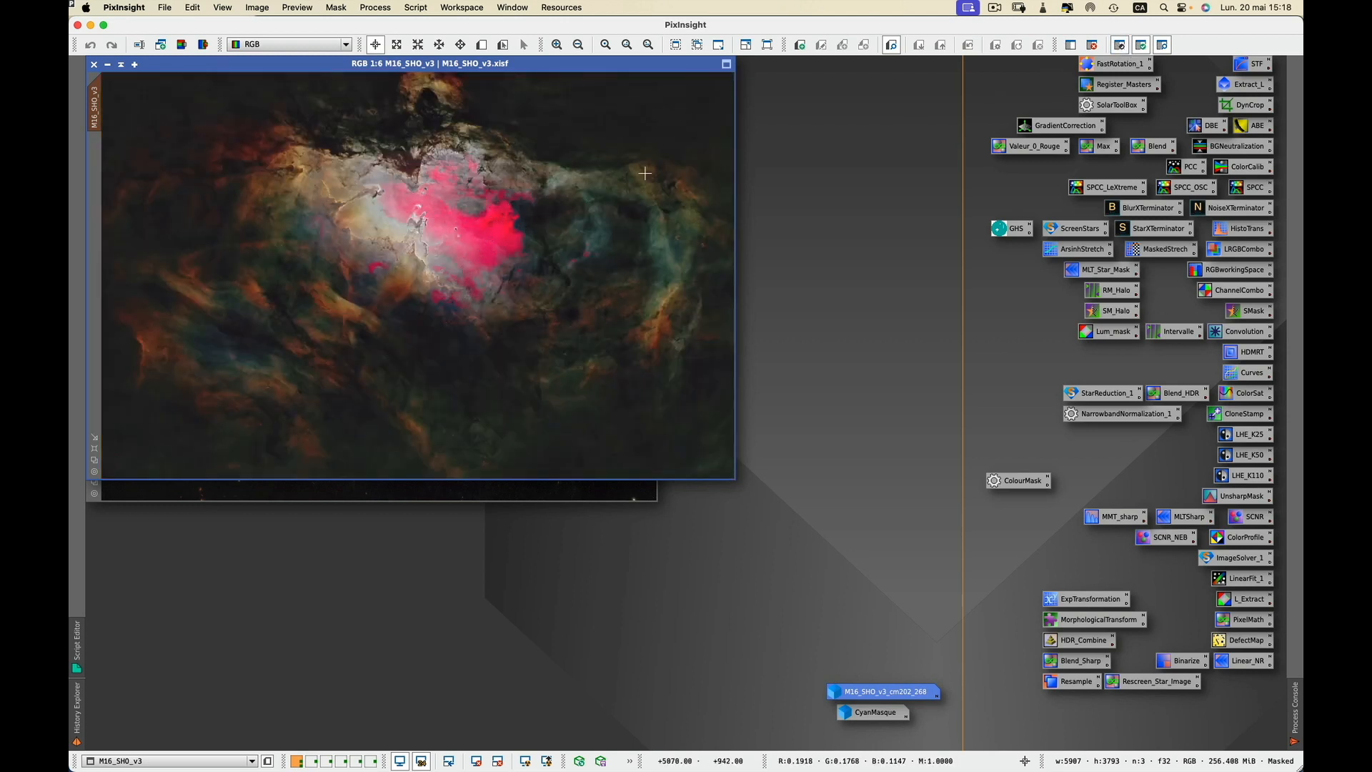
pyautogui.click(1119, 45)
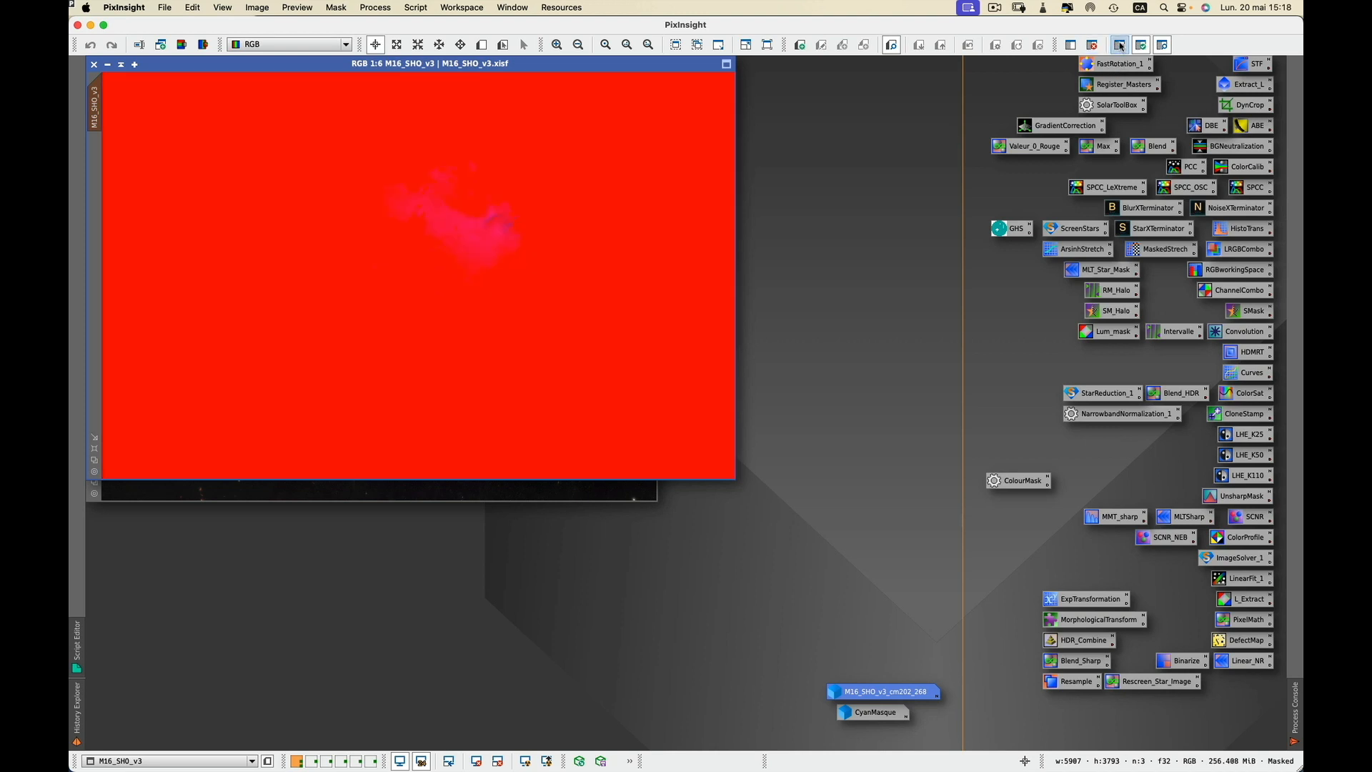
pyautogui.click(1162, 45)
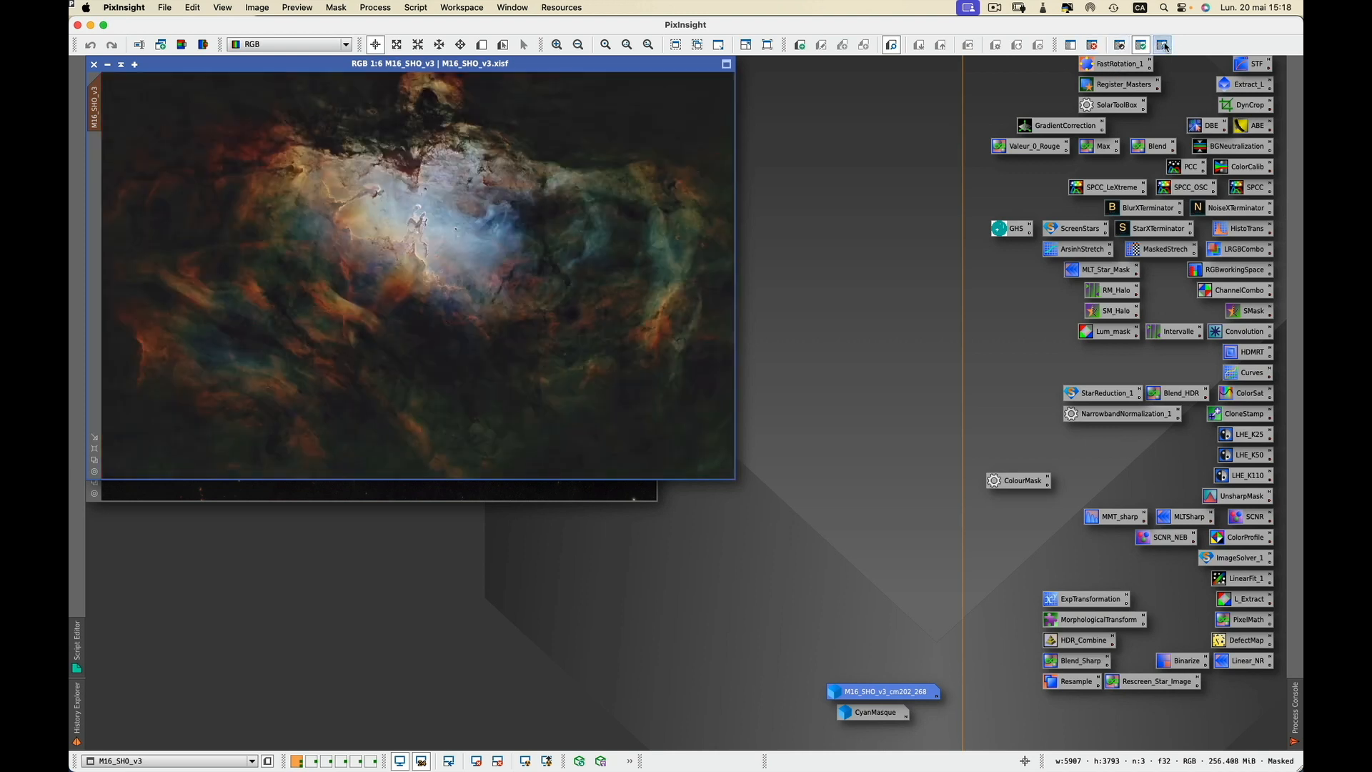
# Raise the saturation curve of M16_SHO_v3 in CurvesTransformation with real-time preview, placing a point at input 0.12632, output 0.25521.
pyautogui.doubleClick(1248, 376)
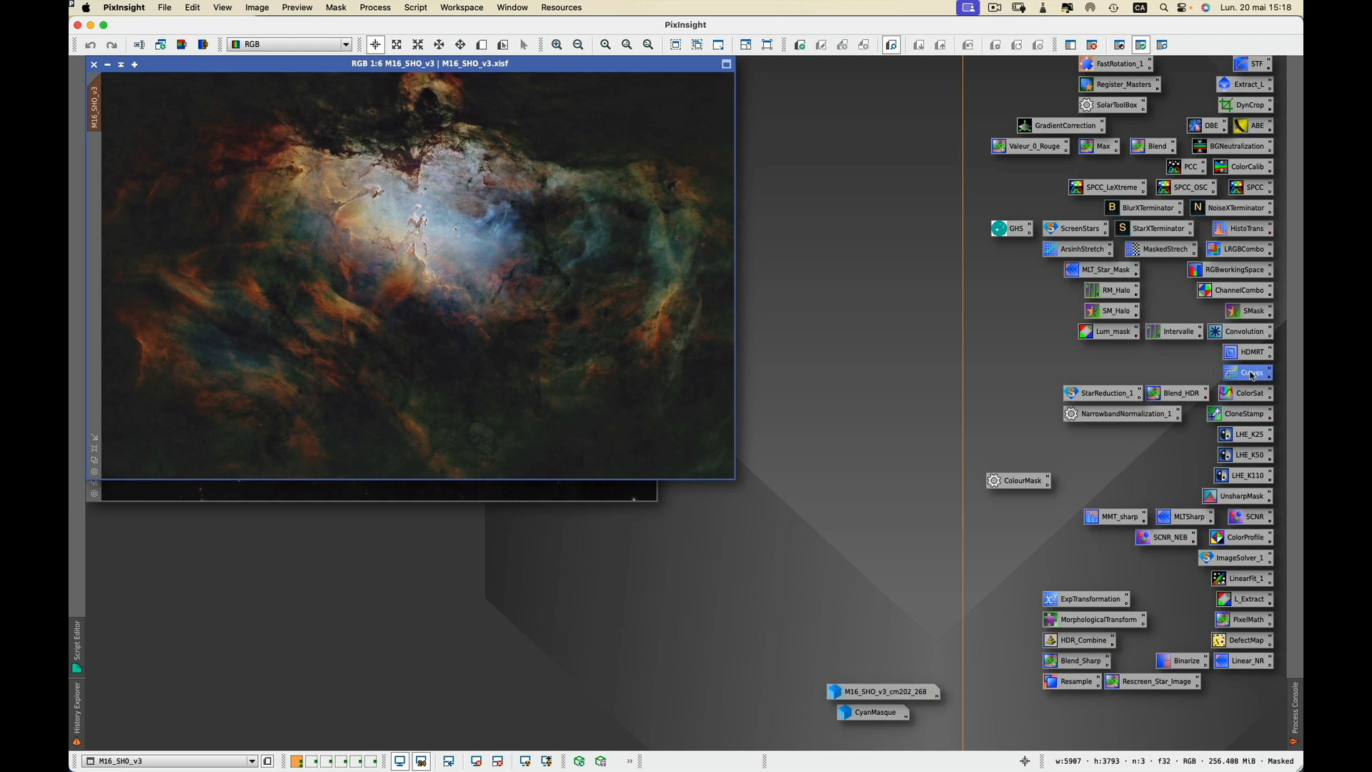
pyautogui.click(1117, 538)
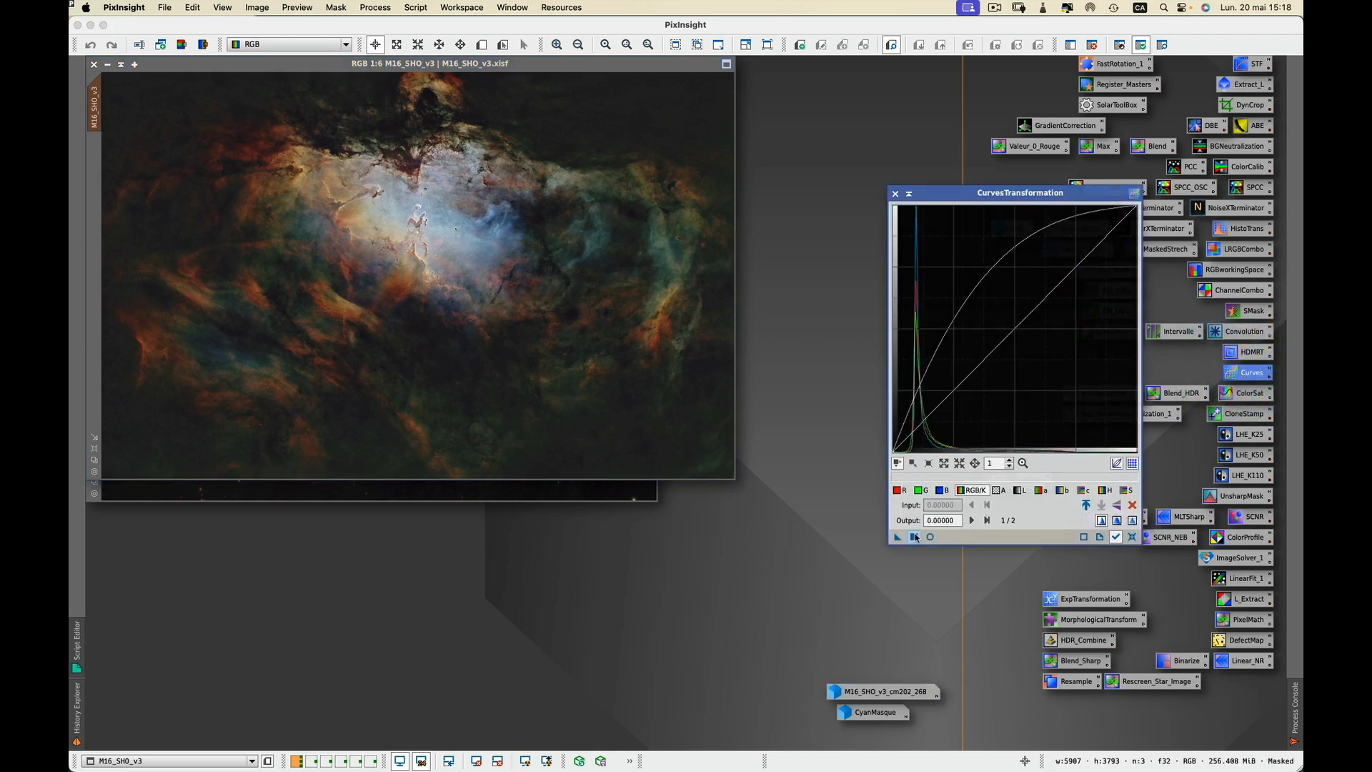
pyautogui.click(930, 538)
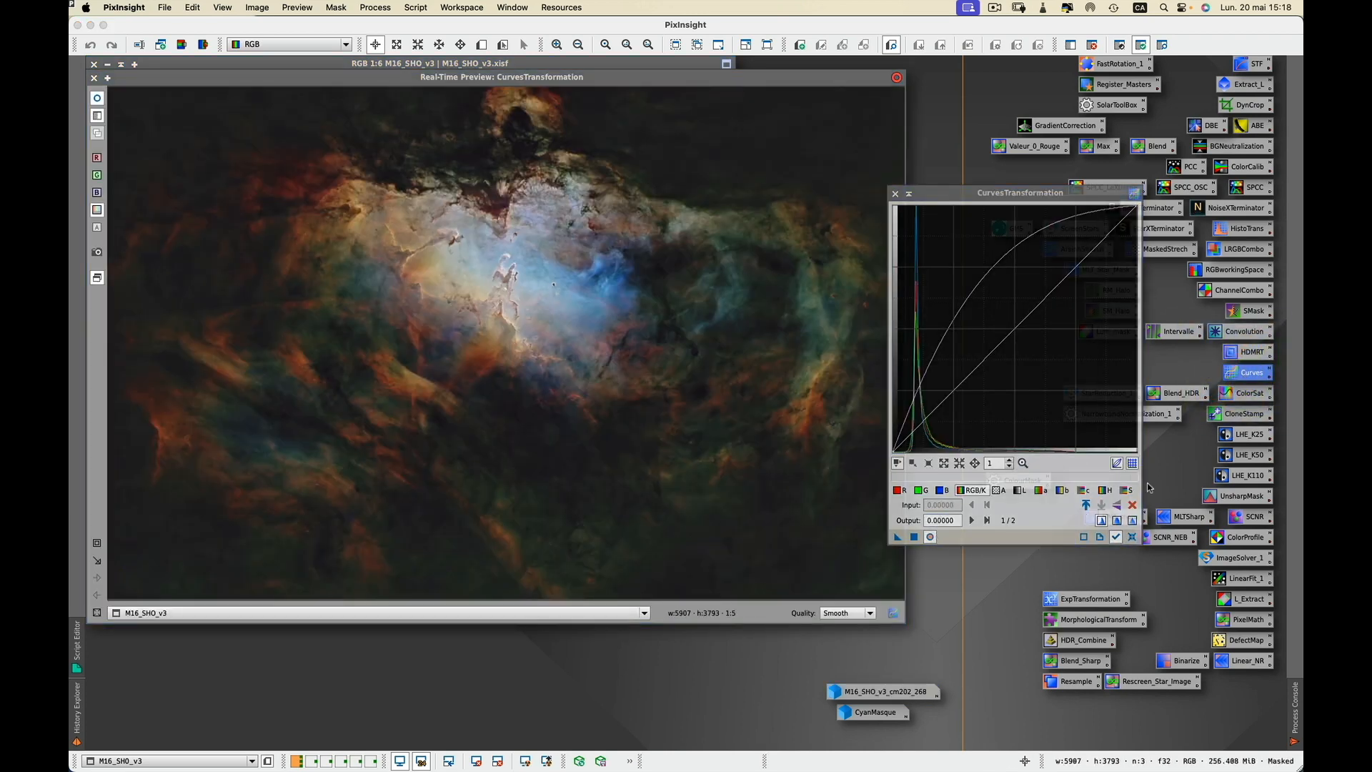
pyautogui.click(1126, 491)
pyautogui.moveTo(929, 392)
pyautogui.mouseDown()
pyautogui.moveTo(1089, 385)
pyautogui.moveTo(925, 388)
pyautogui.mouseUp()
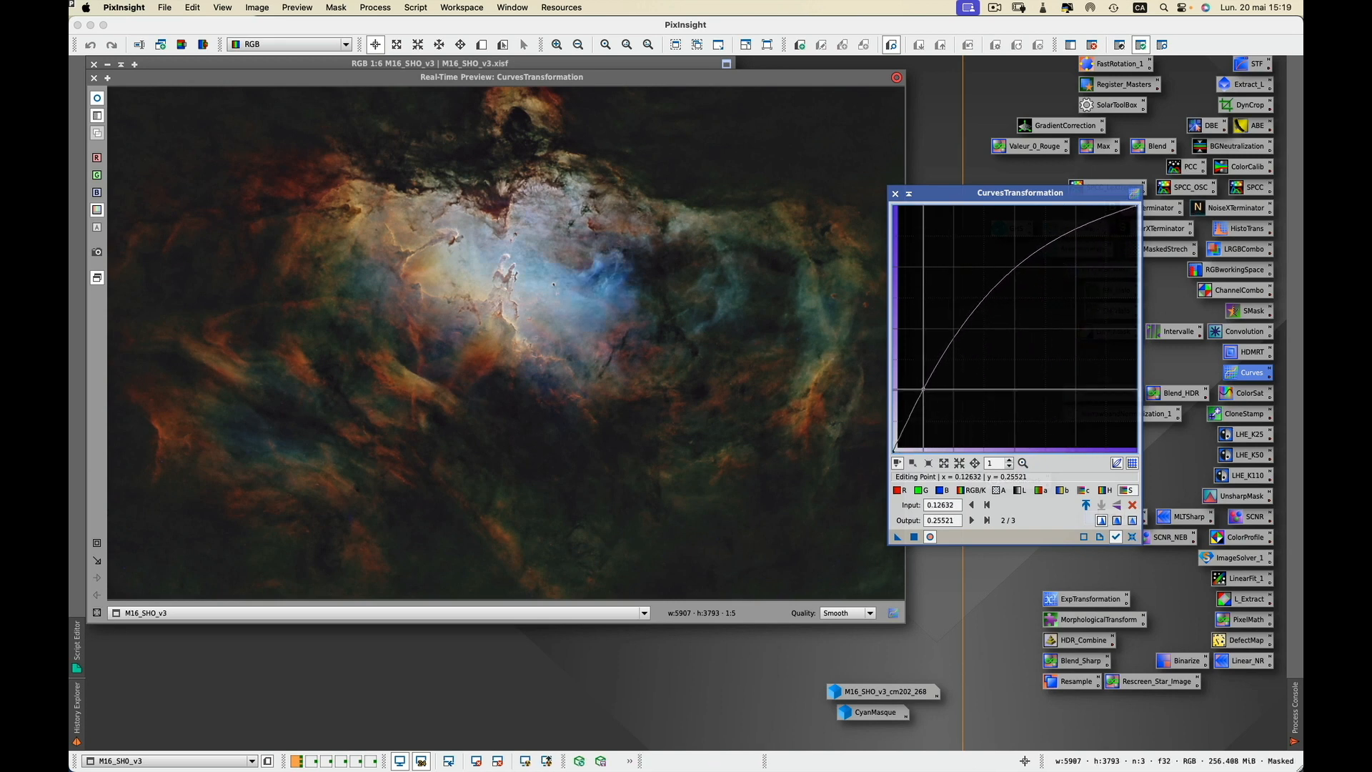
# Raise the blue curve near input 0.49, output 0.52, and the RGB/K curve at input 0.46316, output 0.55208.
pyautogui.click(941, 490)
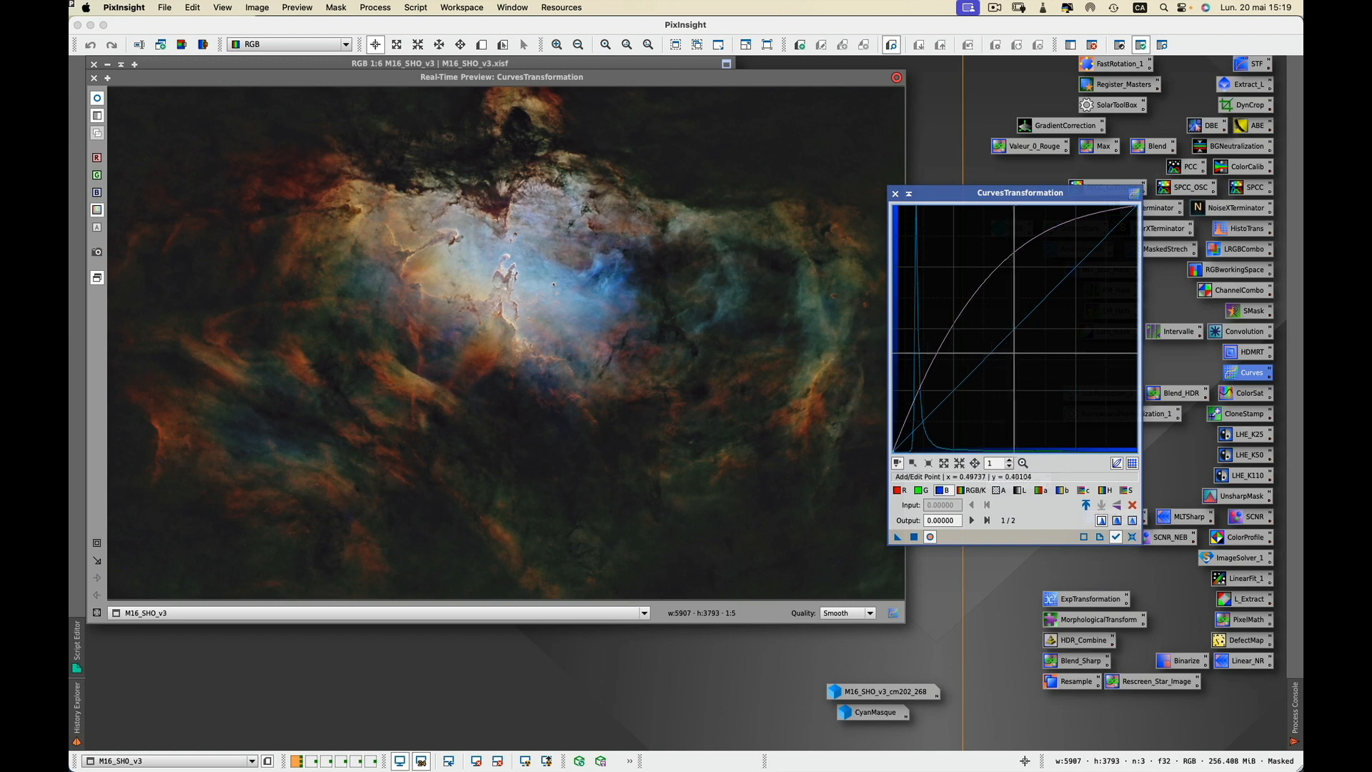
pyautogui.click(1013, 328)
pyautogui.moveTo(1013, 327); pyautogui.dragTo(1013, 319)
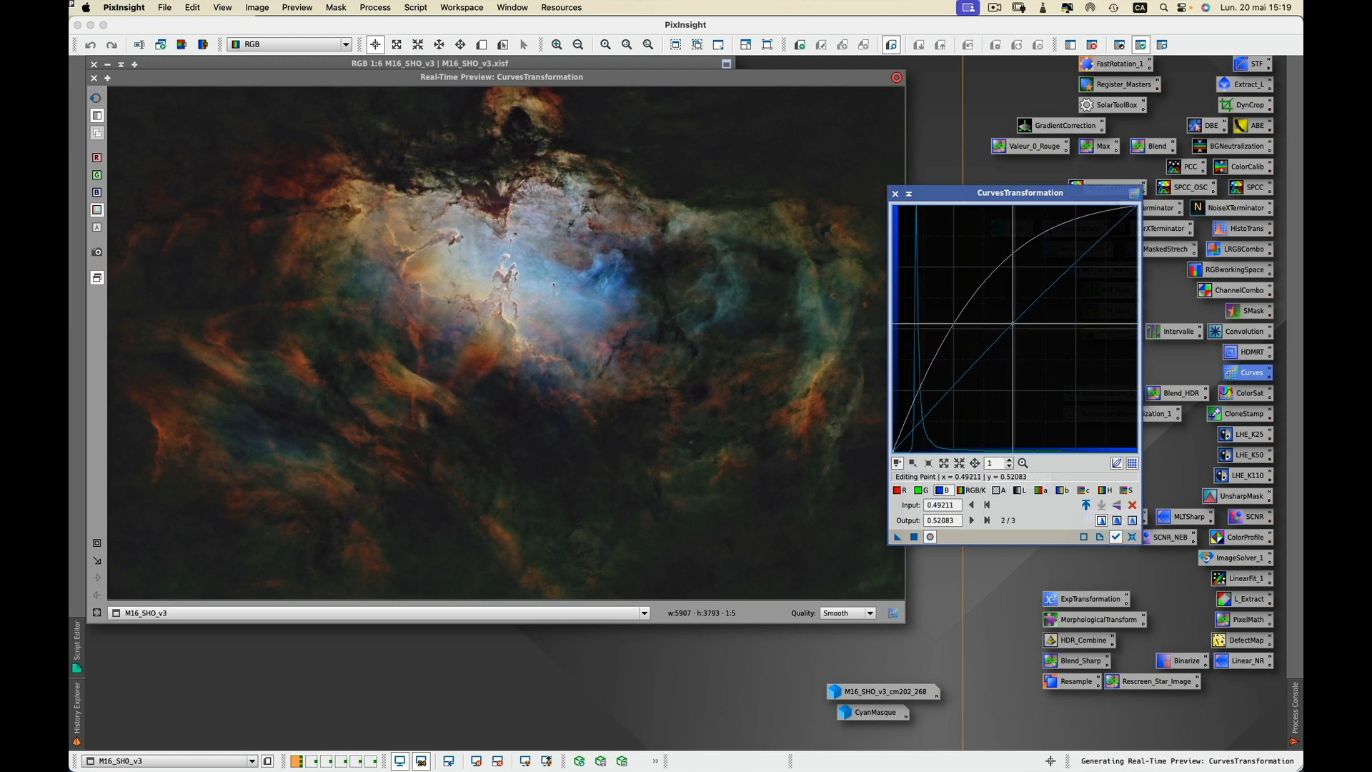
pyautogui.click(971, 490)
pyautogui.moveTo(1012, 326); pyautogui.dragTo(1006, 315)
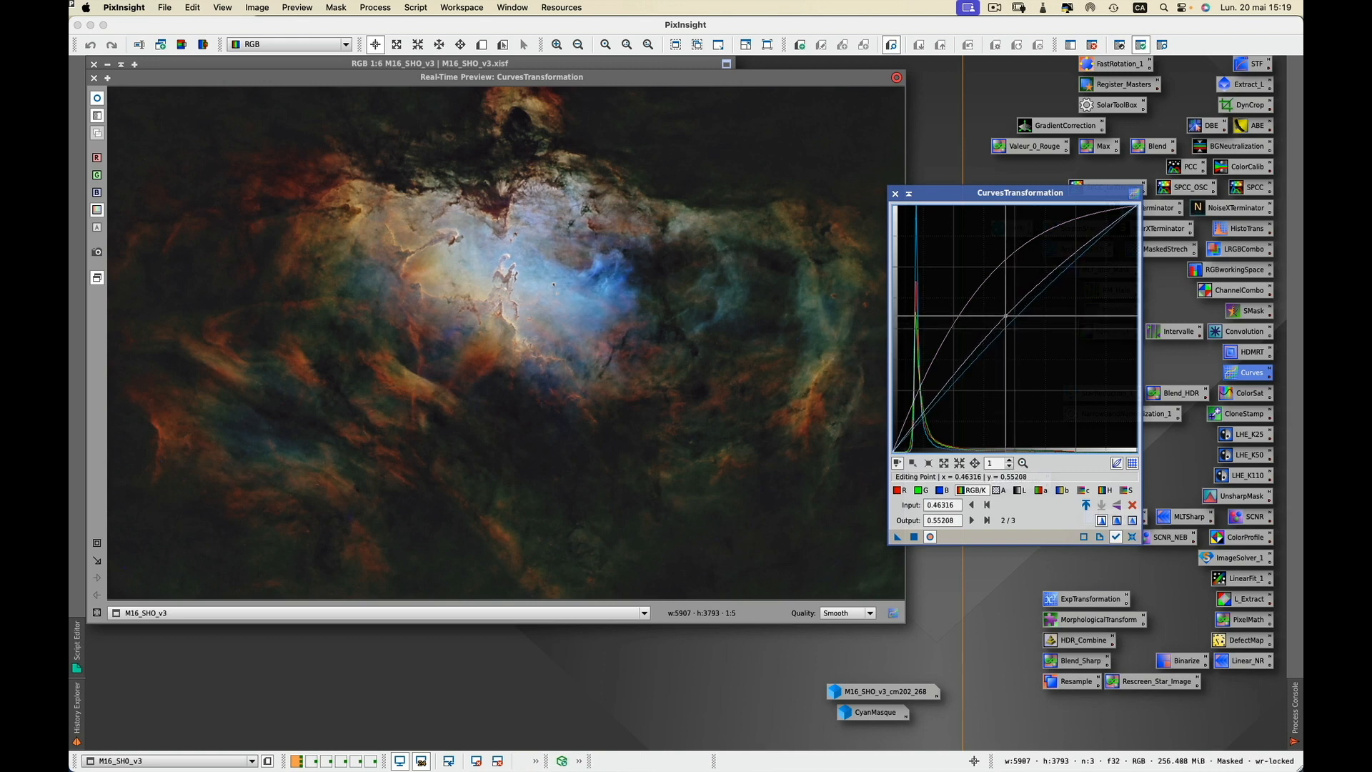
# Compare M16_SHO_v3 with and without the curve changes in the real-time preview and apply them to the image.
pyautogui.click(929, 537)
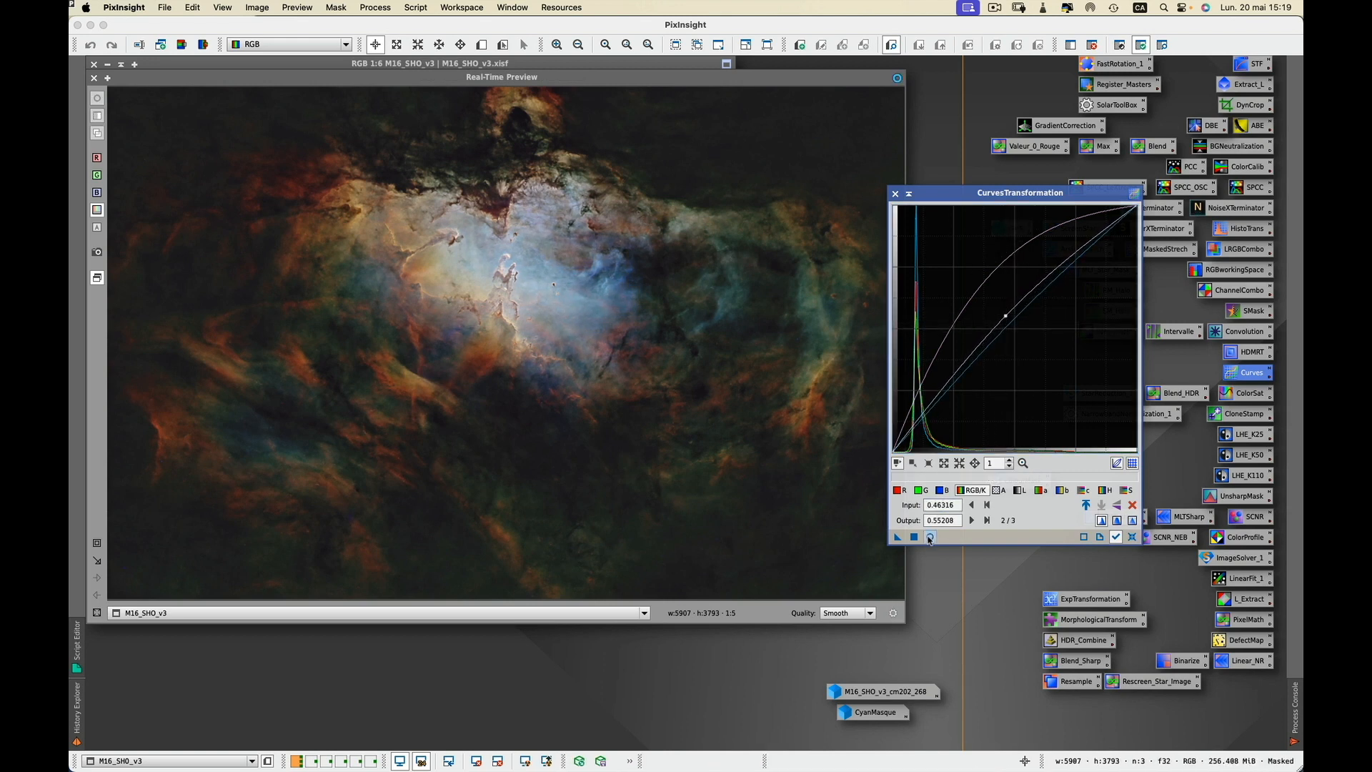
pyautogui.click(929, 536)
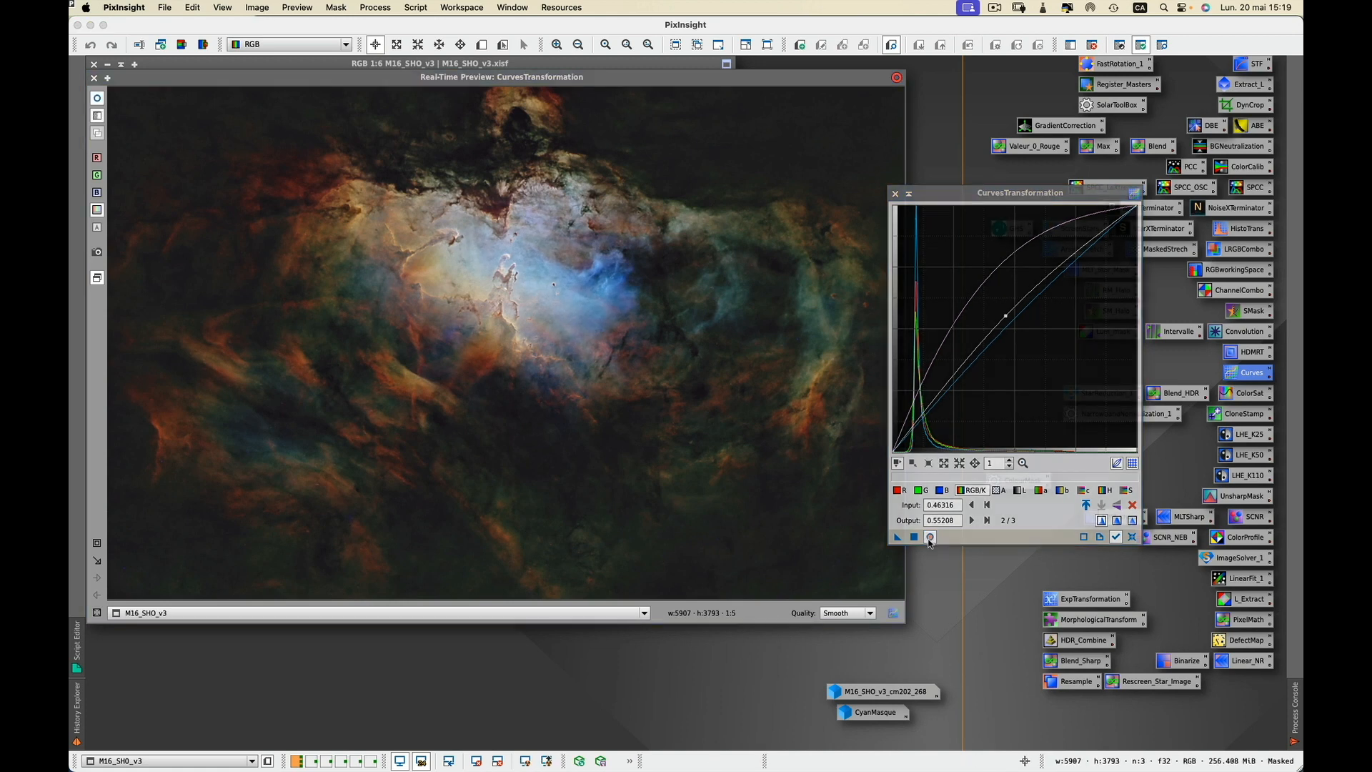
pyautogui.click(930, 537)
pyautogui.click(929, 537)
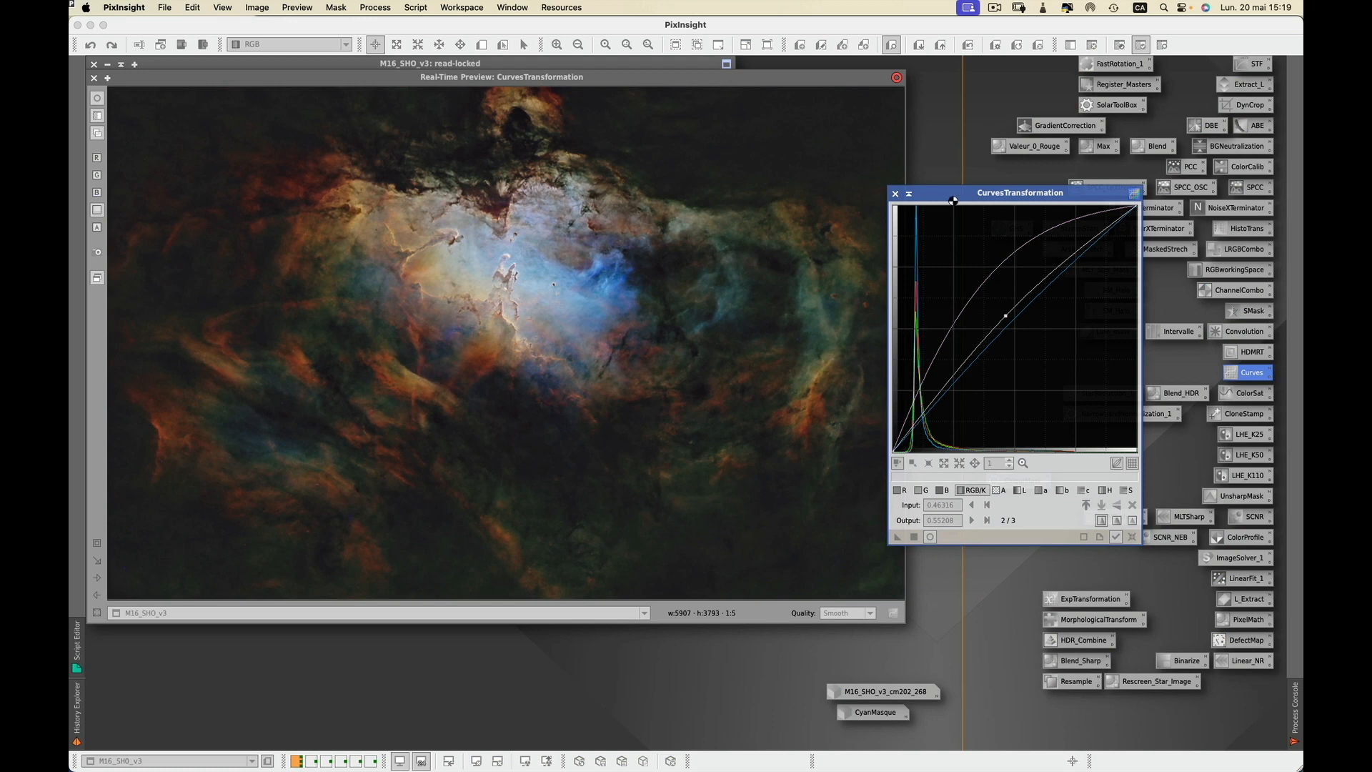
# Close CurvesTransformation and the real-time preview, and remove the mask from M16_SHO_v3.
pyautogui.click(895, 195)
pyautogui.click(95, 77)
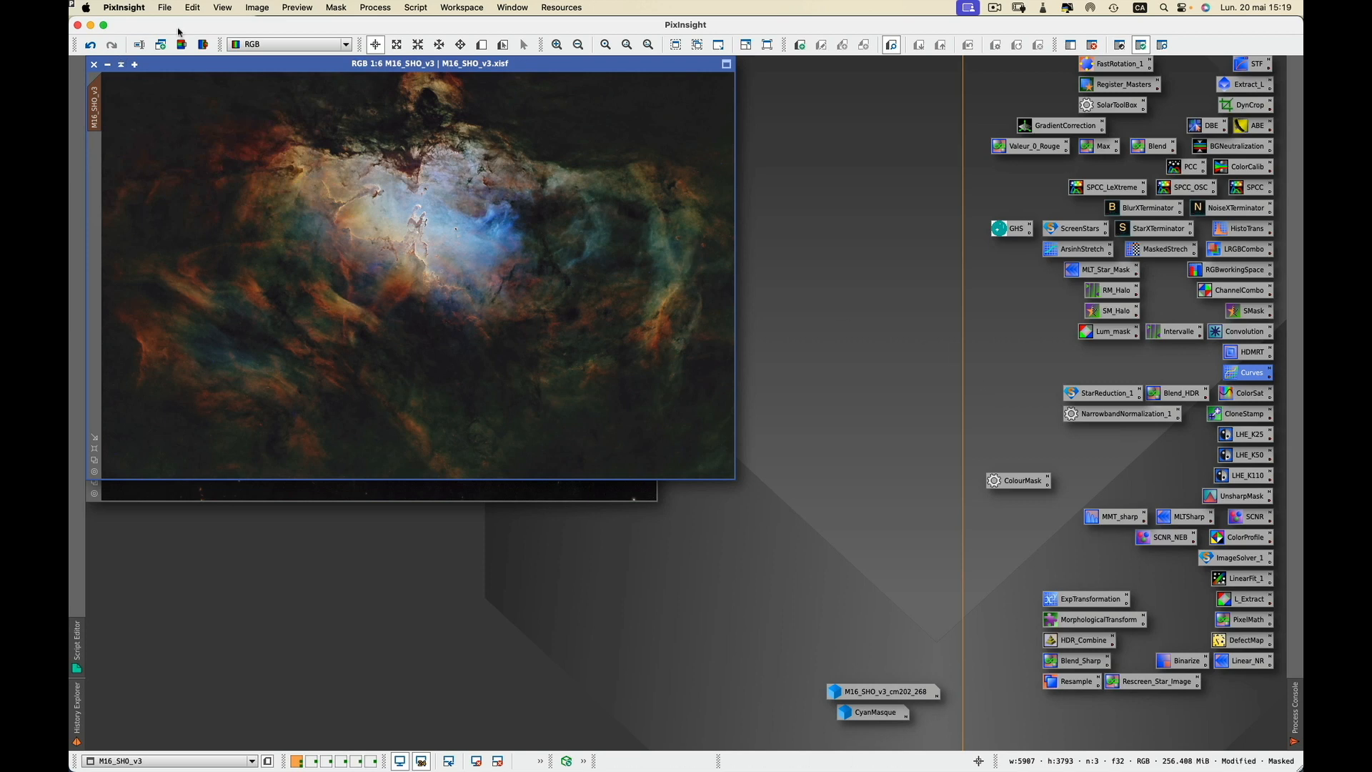
pyautogui.click(1088, 45)
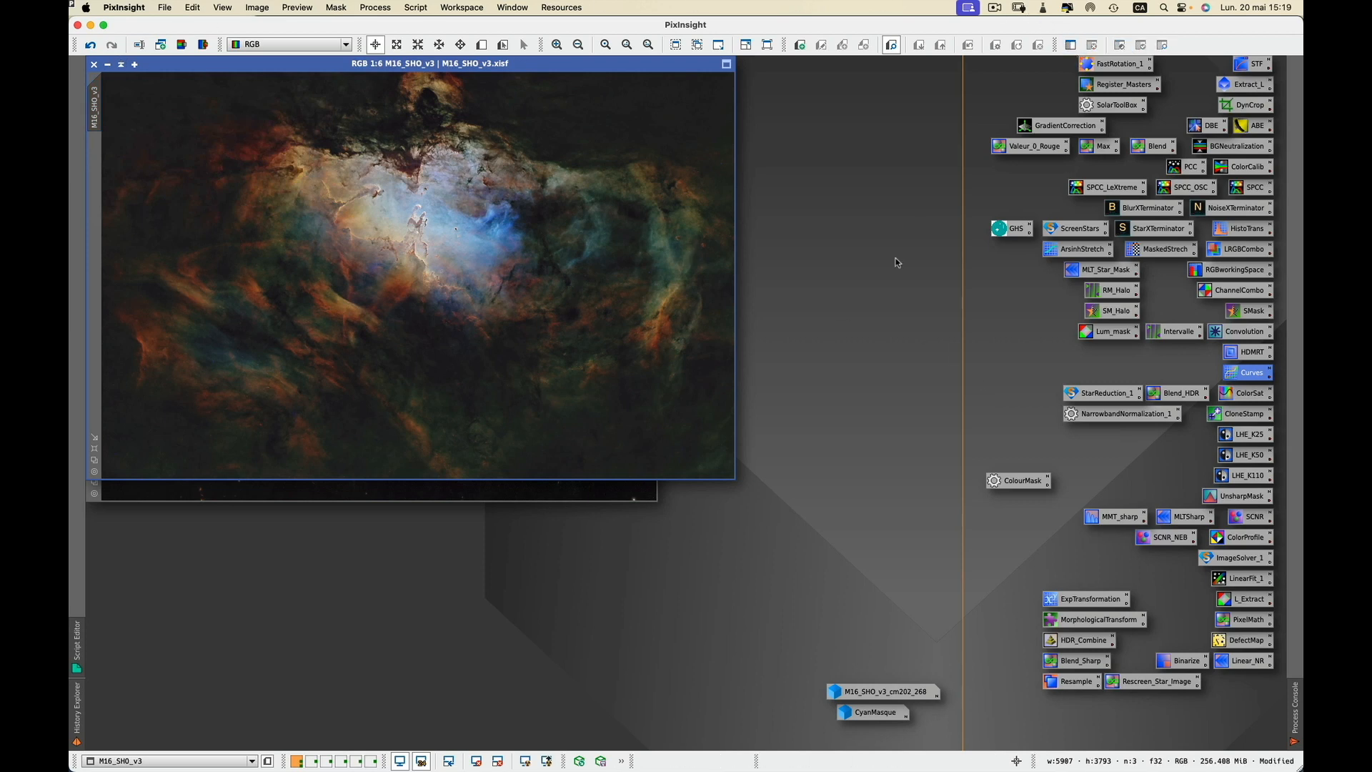